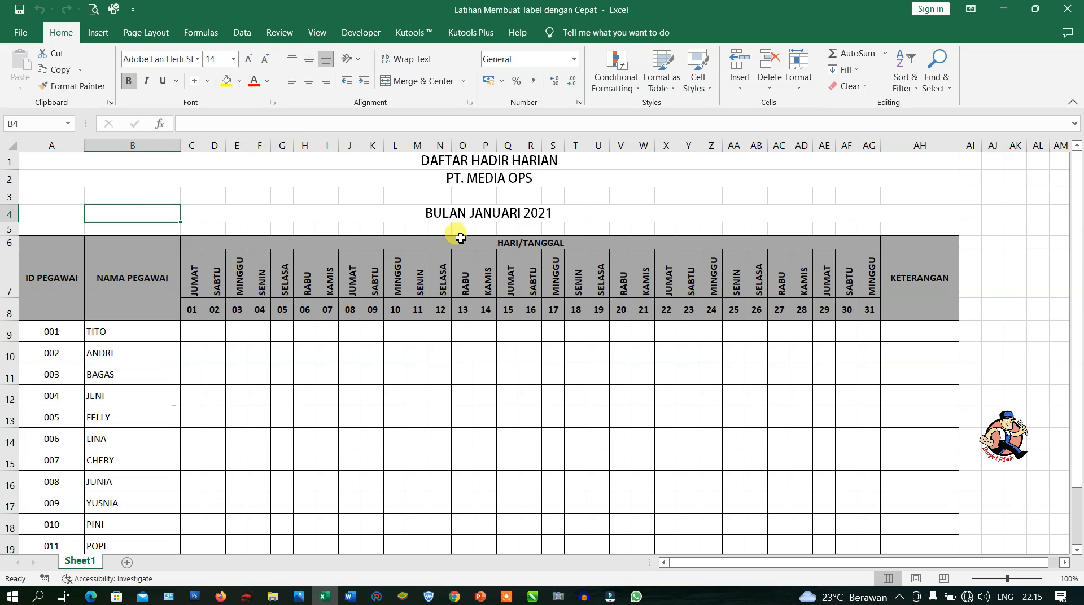
- Review the finished January 2021 attendance table and open its print preview
{"action": "left_click", "coordinate": [308, 227]}
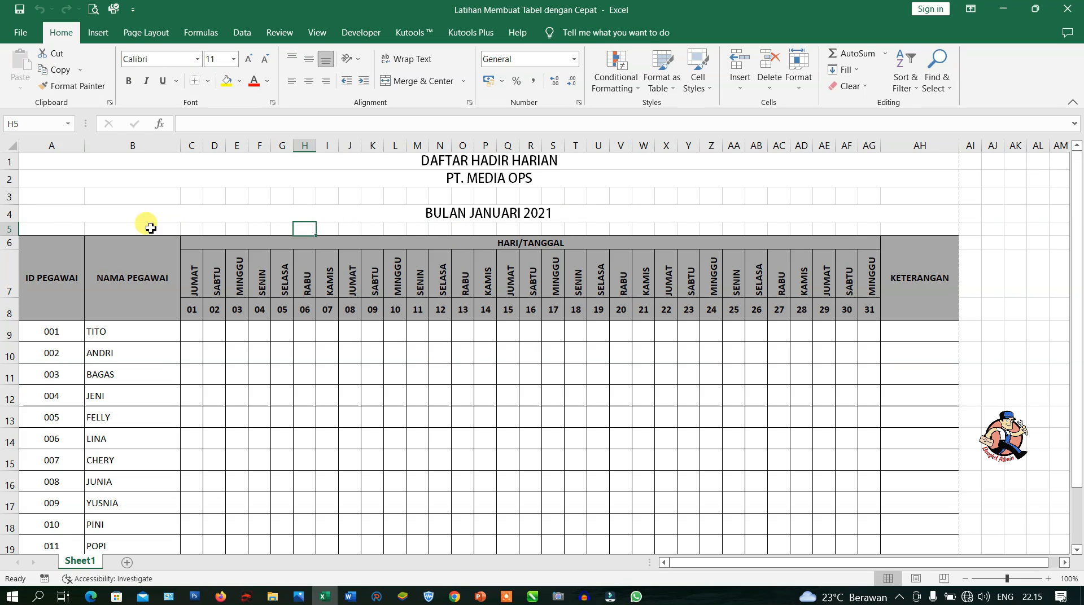
{"action": "left_click_drag", "start_coordinate": [85, 211], "coordinate": [889, 350]}
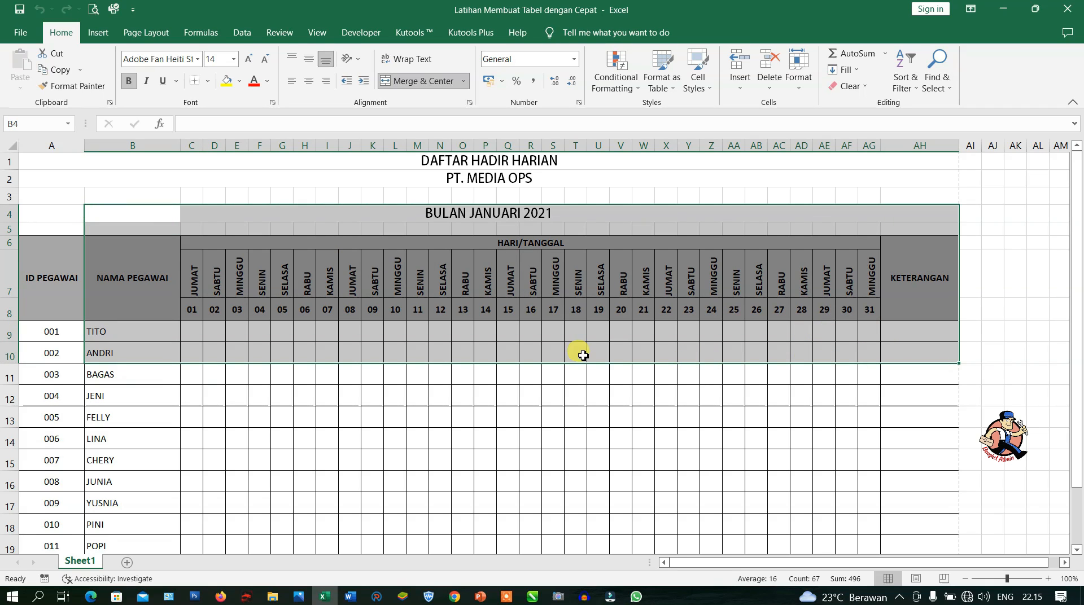
{"action": "left_click", "coordinate": [508, 347]}
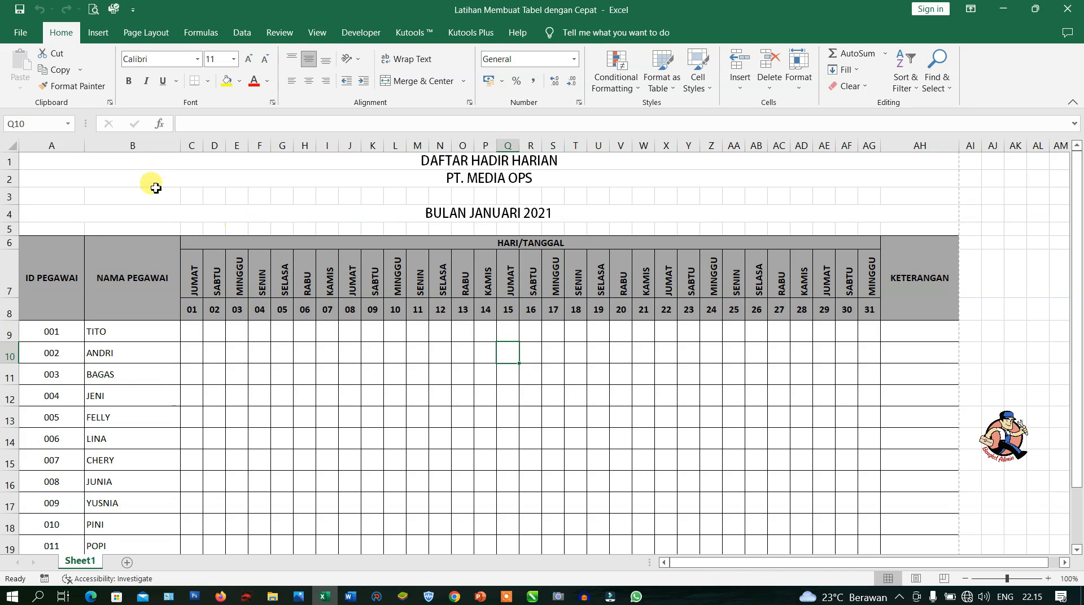
{"action": "left_click", "coordinate": [20, 32]}
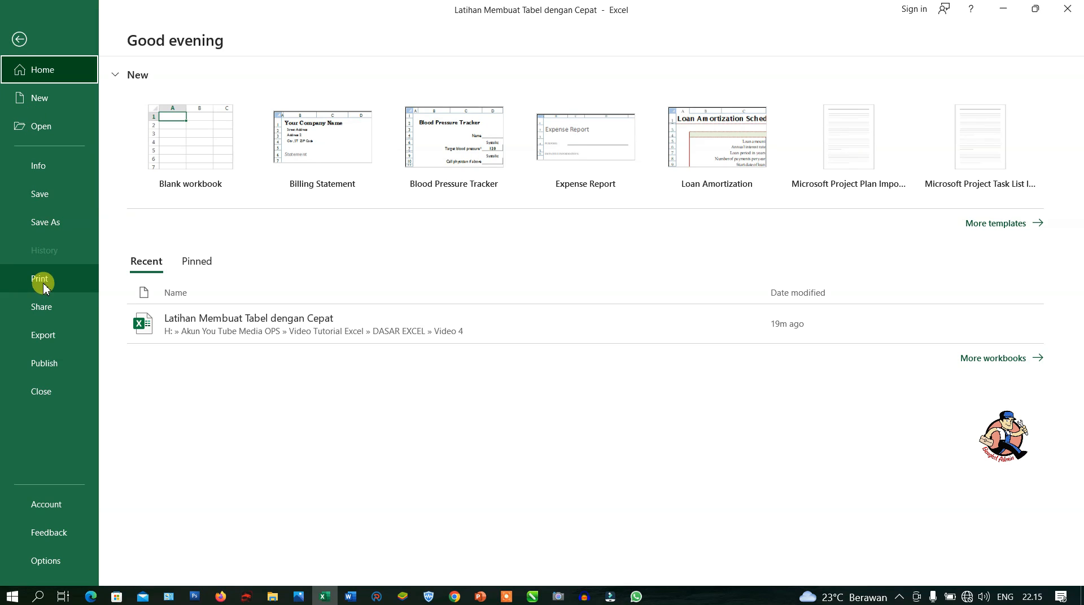
{"action": "left_click", "coordinate": [39, 280]}
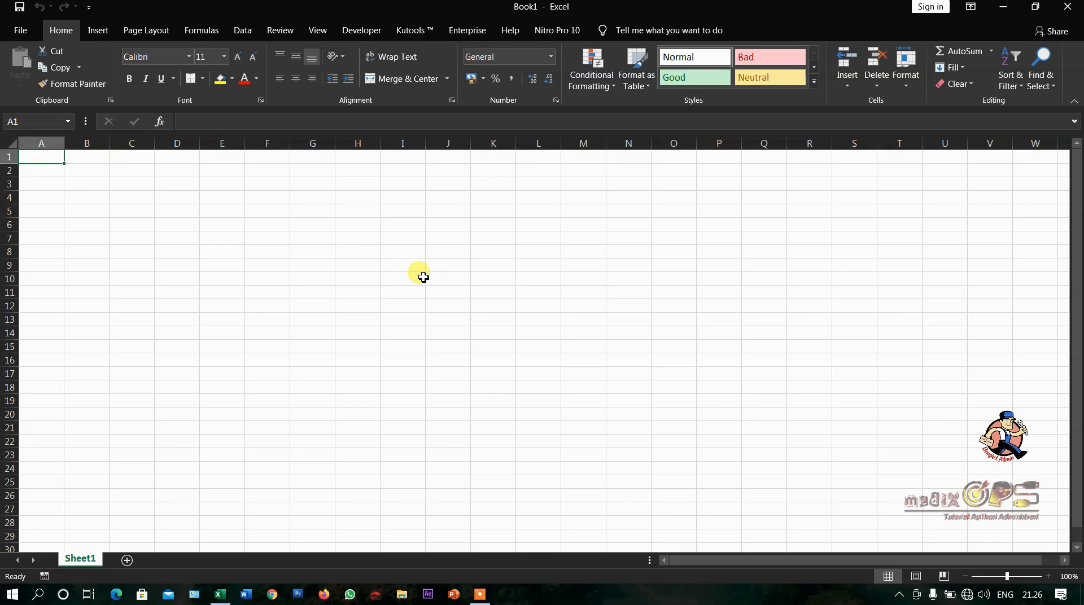
- Enter the title DAFTAR HADIR HARIAN in cell A1 of the blank workbook
{"action": "type", "text": "DF"}
{"action": "key", "text": "BackSpace"}
{"action": "type", "text": "AFTAR "}
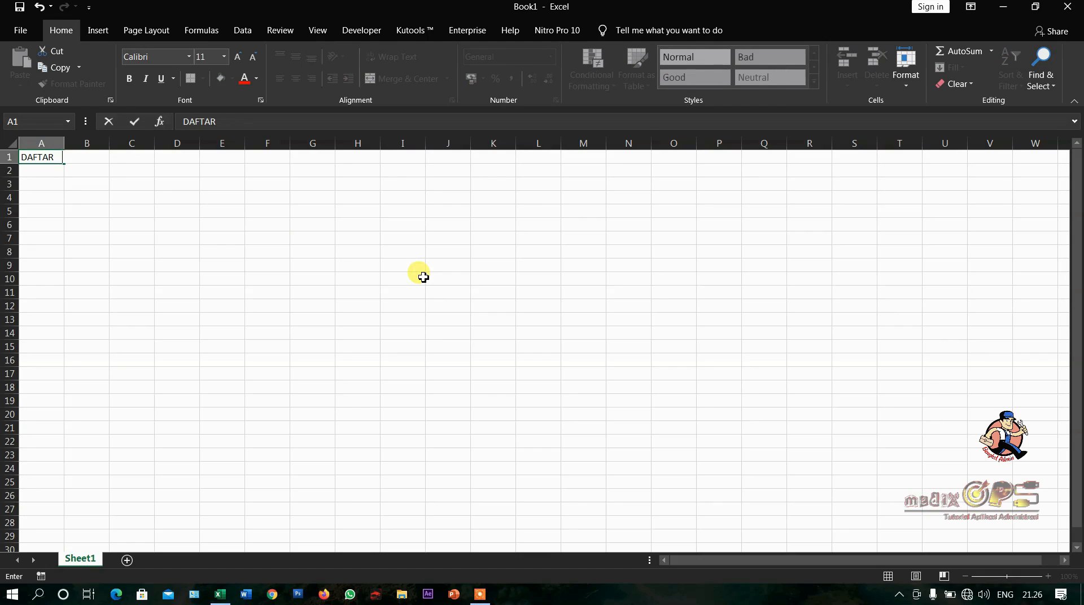
{"action": "type", "text": "HADIR HARIAN"}
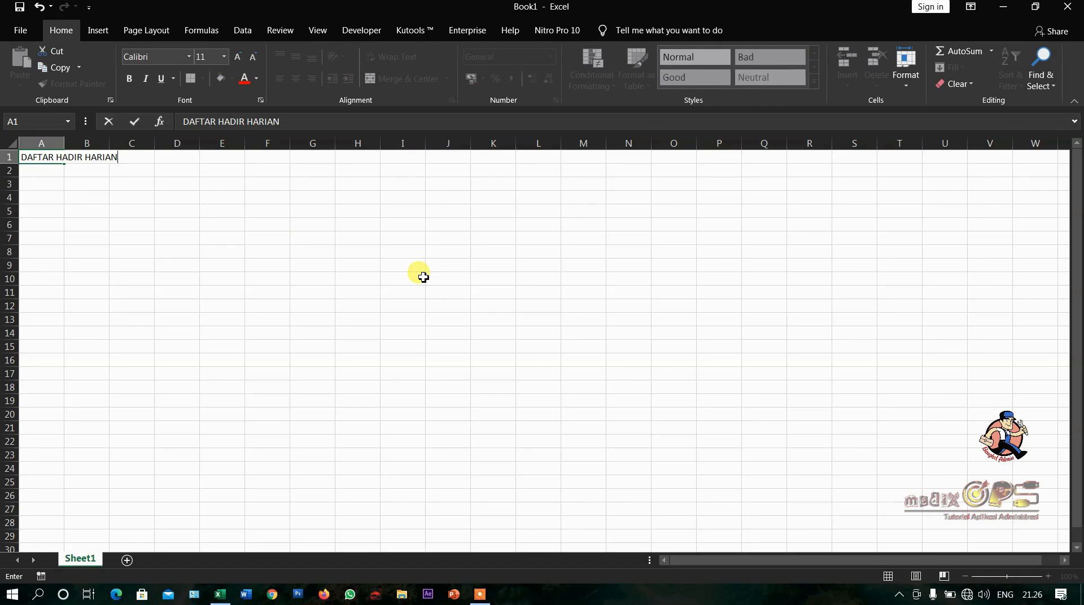
{"action": "key", "text": "Return"}
- Enter PT. MEDIA OPS in cell A2 and BULAN JANUARI 2021 in cell A4
{"action": "type", "text": "PT"}
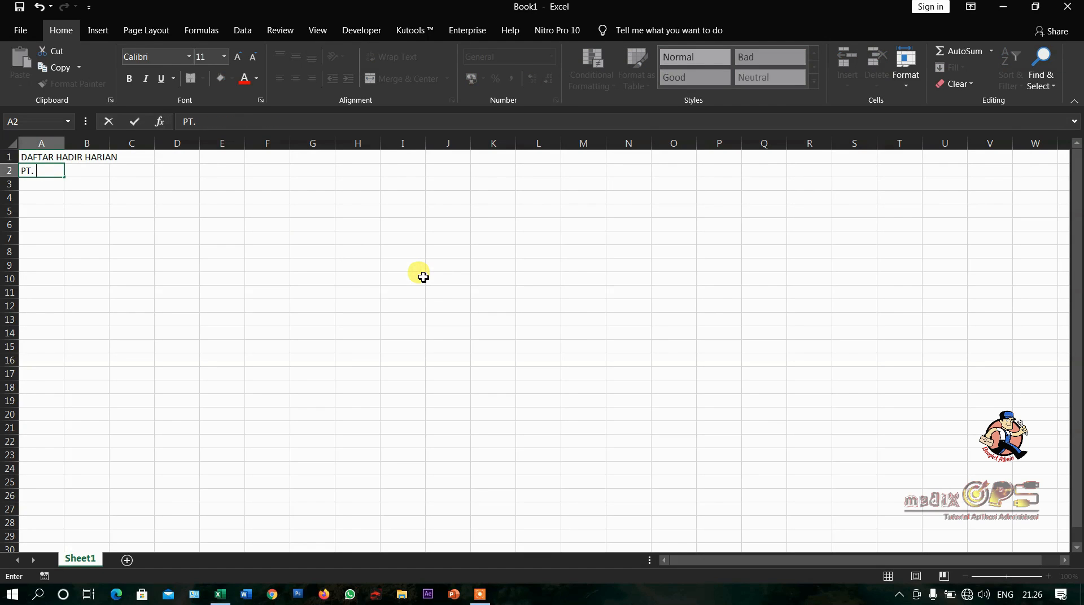
{"action": "type", "text": ". MEDIA OPS"}
{"action": "key", "text": "Return"}
{"action": "key", "text": "Return"}
{"action": "type", "text": "BULAN JANUARI 2021"}
{"action": "key", "text": "Return"}
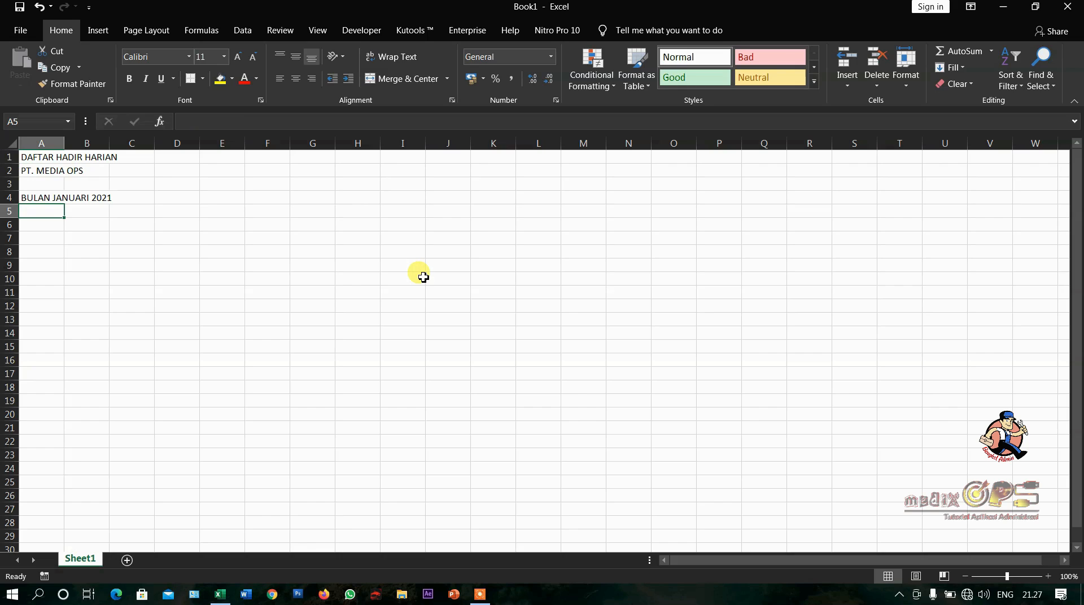
- Enter the column headings ID PEGAWAI, NAMA PEGAWAI and HARI/TANGGAL in cells A6, B6 and C6
{"action": "key", "text": "Return"}
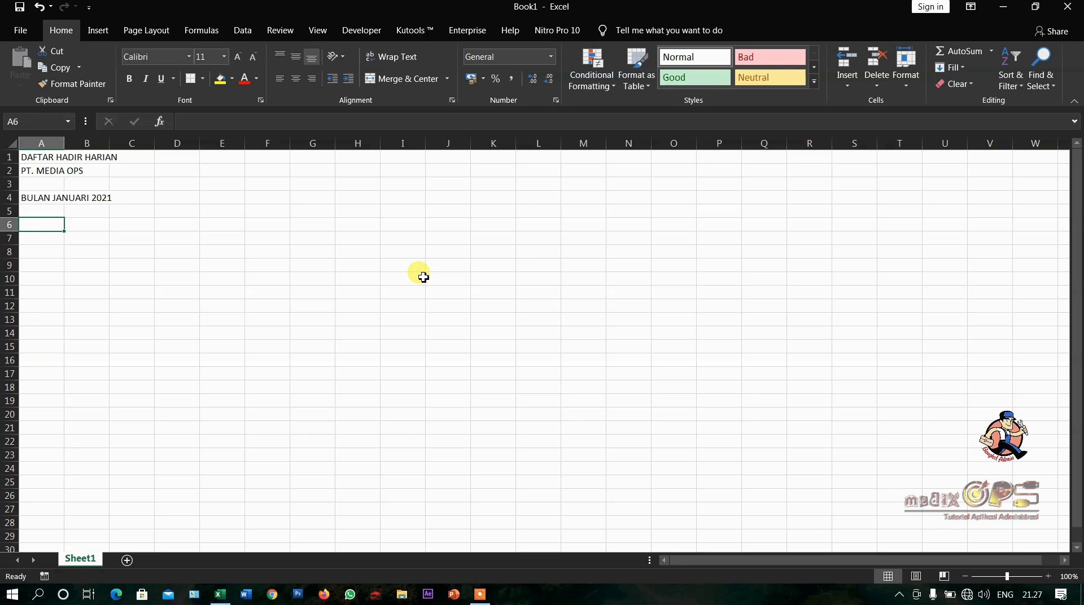
{"action": "type", "text": "ID "}
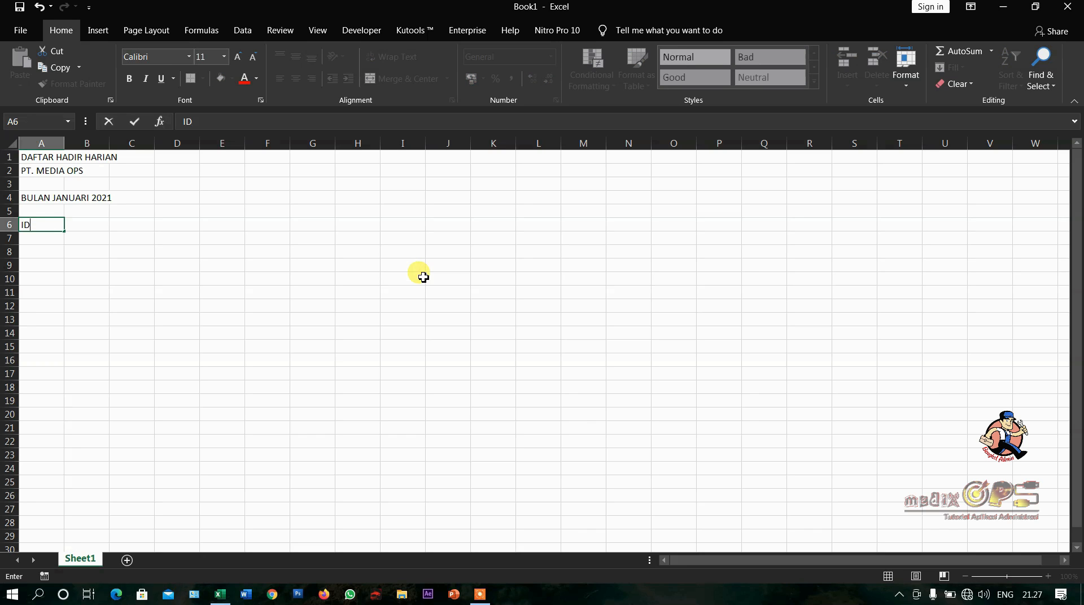
{"action": "type", "text": "PEGAWAI"}
{"action": "key", "text": "Tab"}
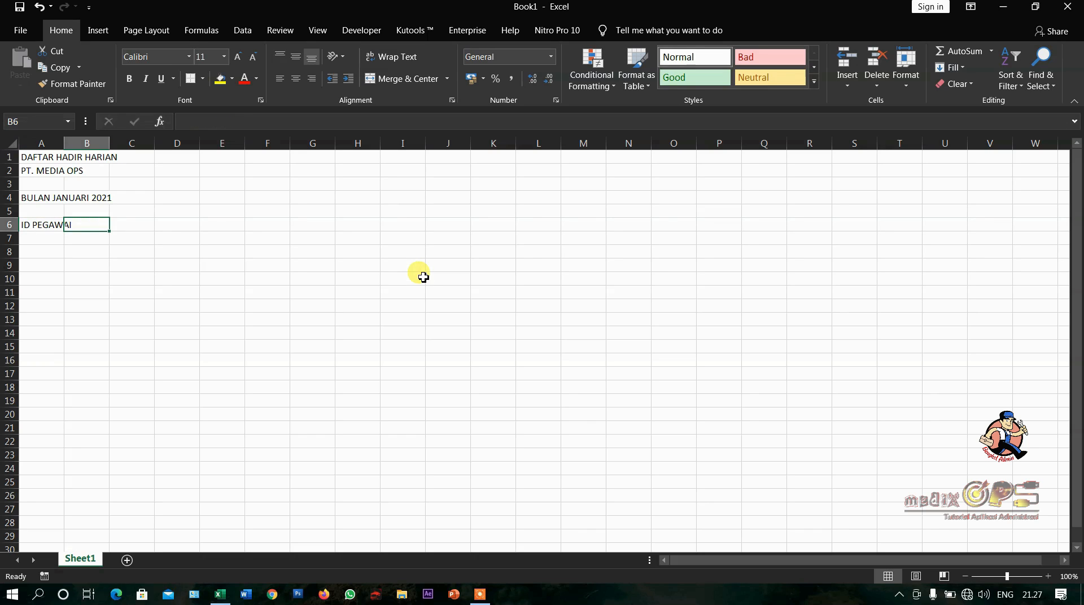
{"action": "type", "text": "NAMA"}
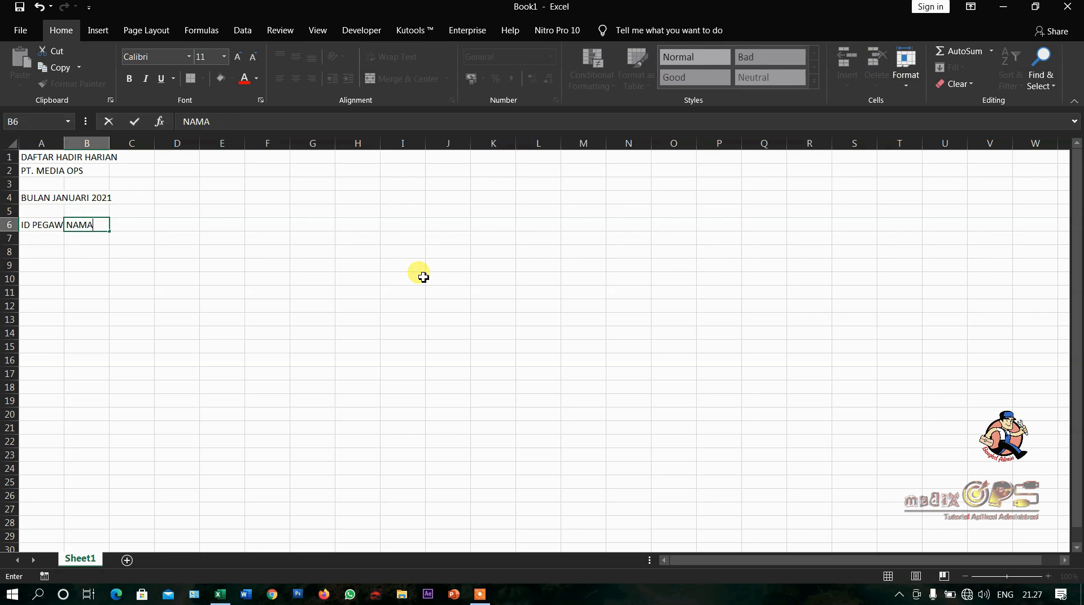
{"action": "type", "text": " PEGAWAI"}
{"action": "key", "text": "Tab"}
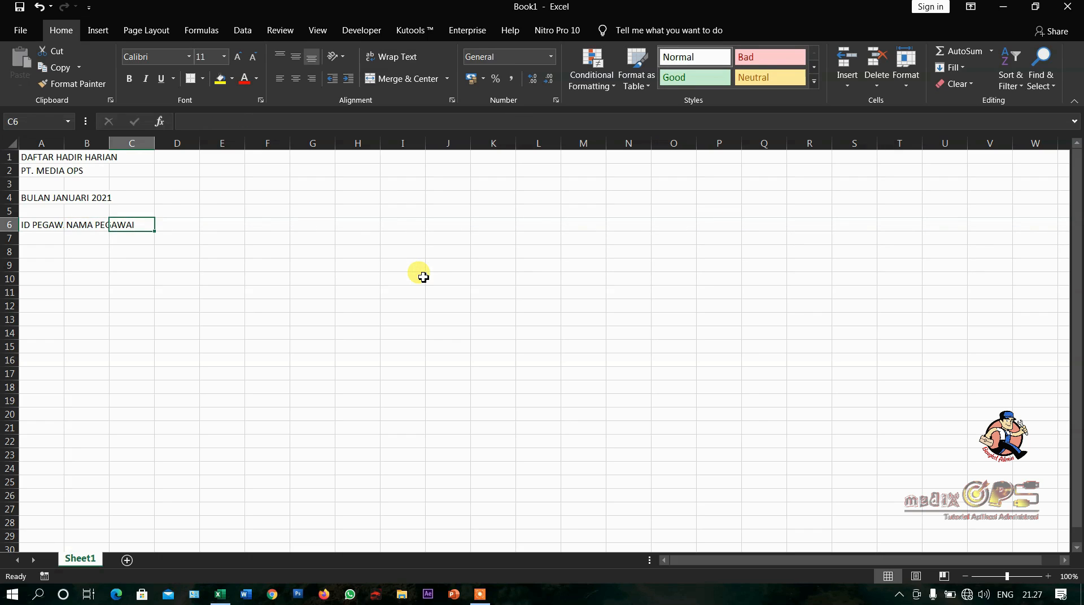
{"action": "type", "text": "HARI/TANGGA"}
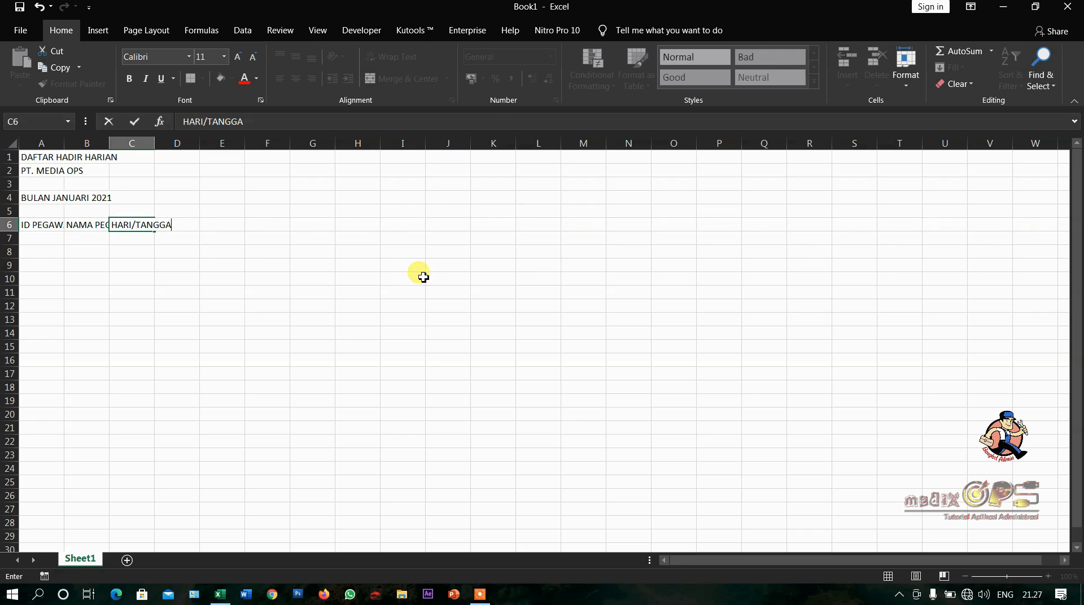
{"action": "key", "text": "Return"}
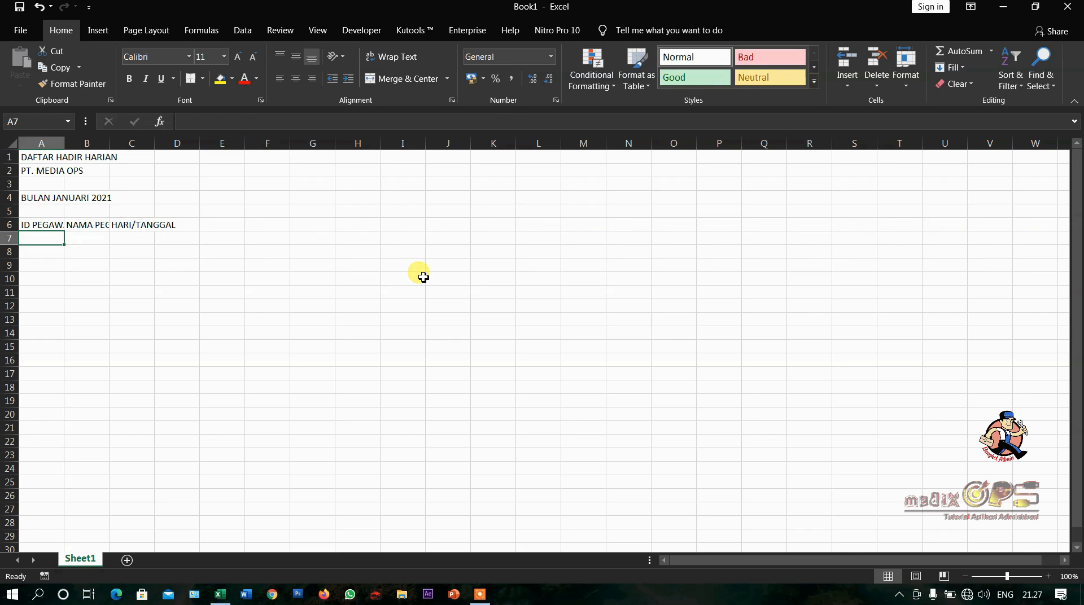
- Enter the first weekday, JUMAT, in cell C7 below the HARI/TANGGAL heading
{"action": "key", "text": "Right"}
{"action": "key", "text": "Right"}
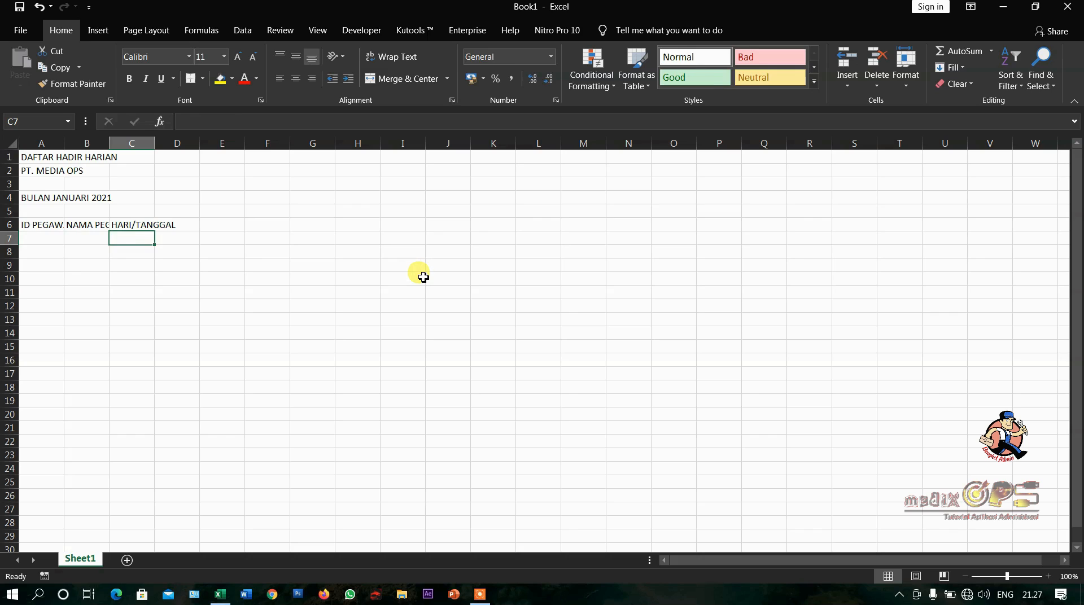
{"action": "type", "text": "JUM"}
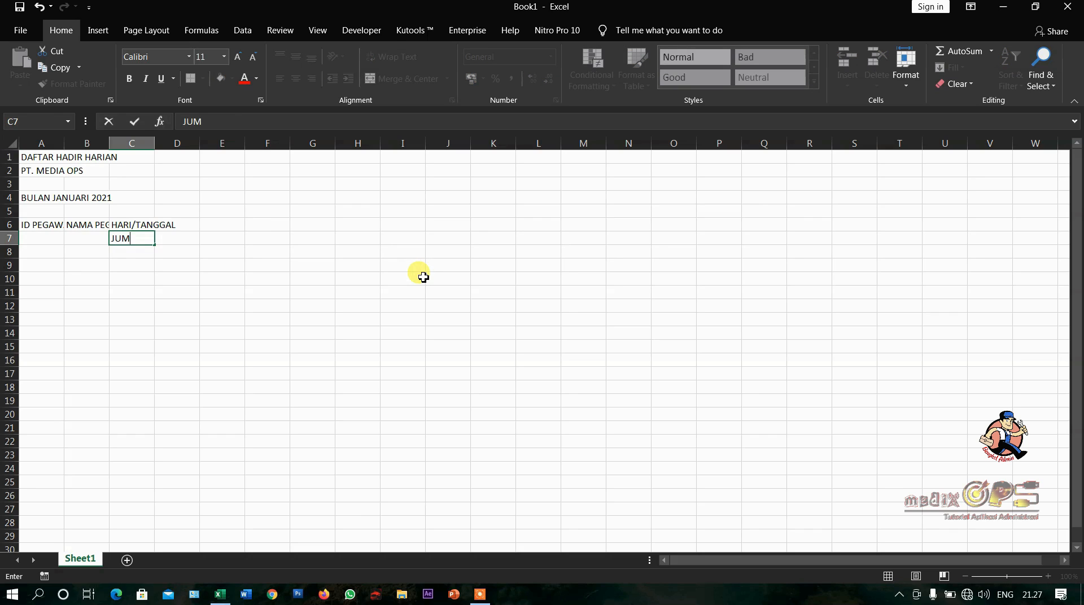
{"action": "type", "text": "AT"}
{"action": "key", "text": "Return"}
- Enter the first two dates below the weekday row: 1 in cell C8 and 2 in cell D8
{"action": "key", "text": "Right"}
{"action": "key", "text": "Right"}
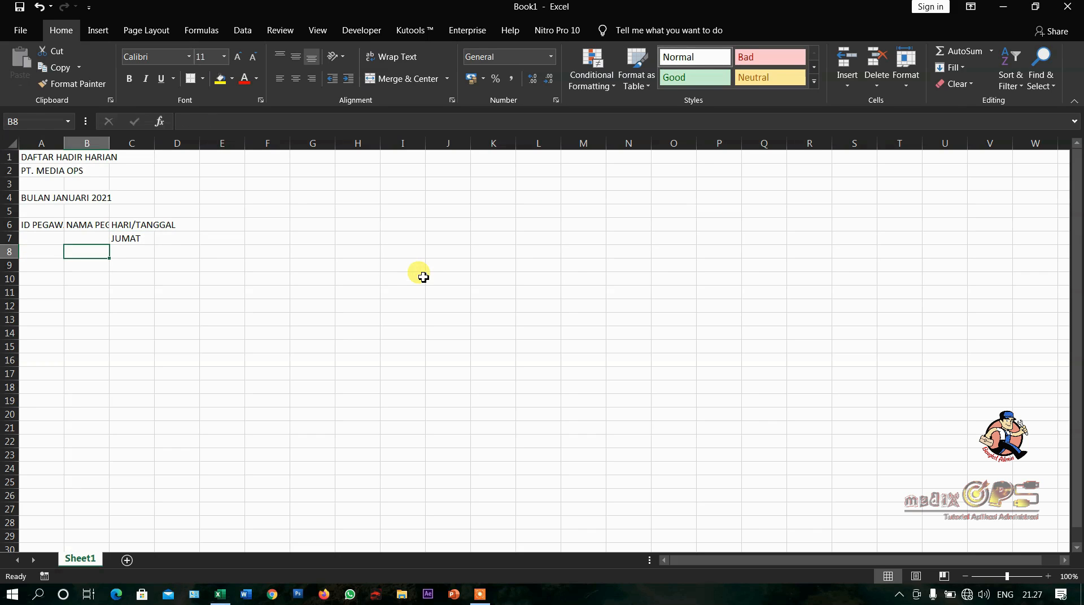
{"action": "type", "text": "1"}
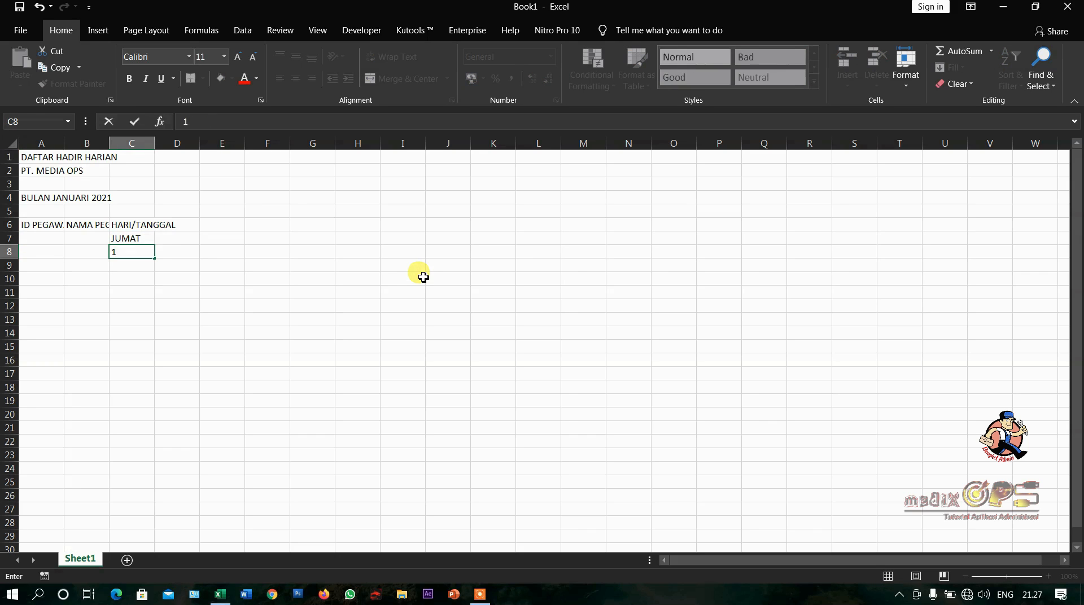
{"action": "key", "text": "Right"}
{"action": "type", "text": "2"}
{"action": "key", "text": "Right"}
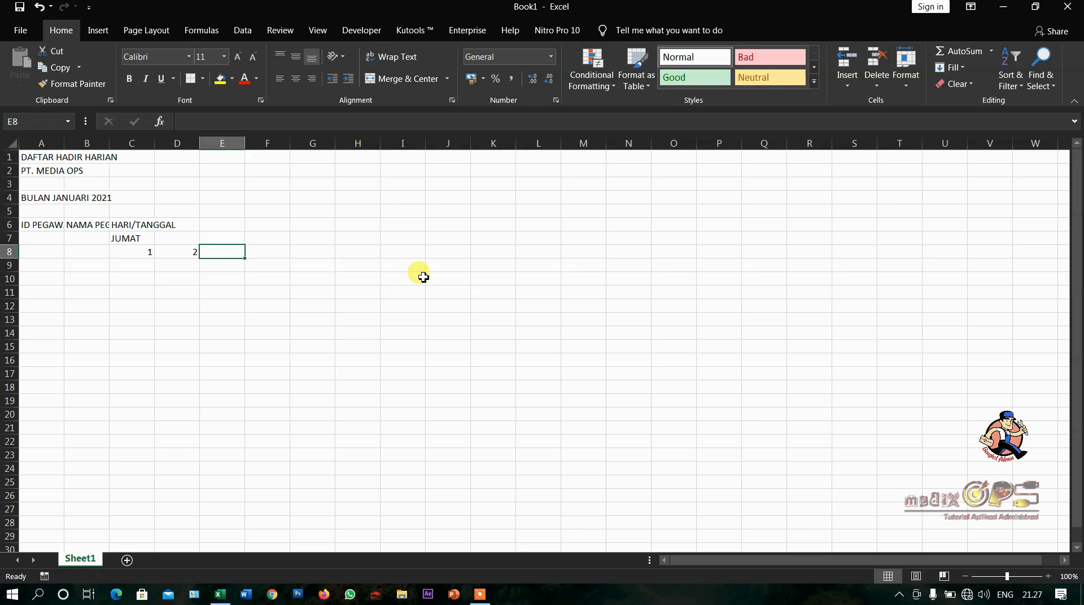
- Narrow column C alone to suit its short date number
{"action": "left_click_drag", "start_coordinate": [133, 249], "coordinate": [170, 256]}
{"action": "left_click", "coordinate": [167, 255]}
{"action": "left_click", "coordinate": [146, 253]}
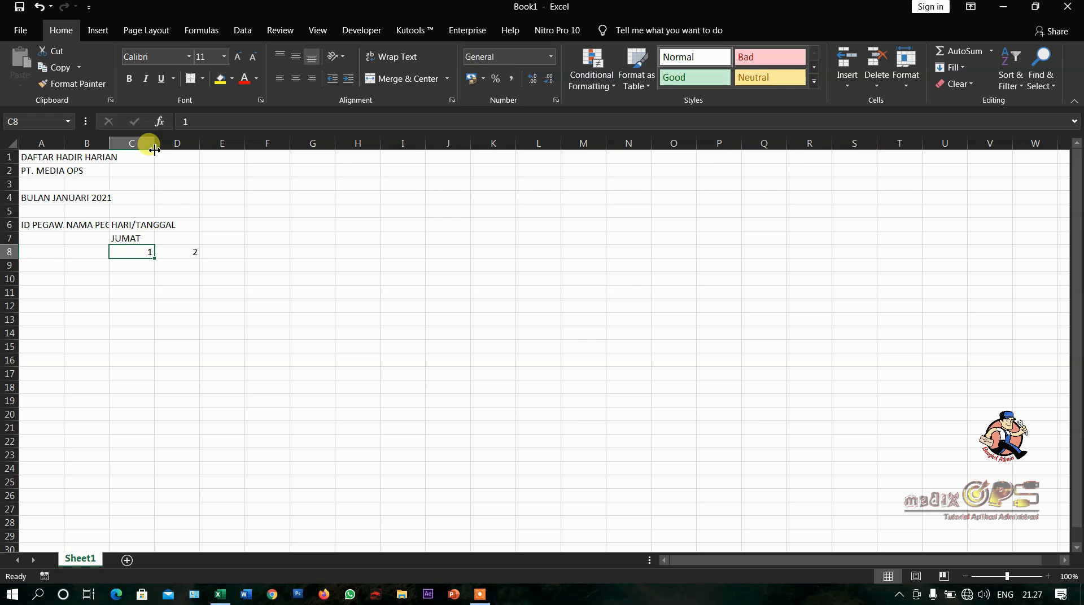
{"action": "left_click_drag", "start_coordinate": [155, 149], "coordinate": [362, 154]}
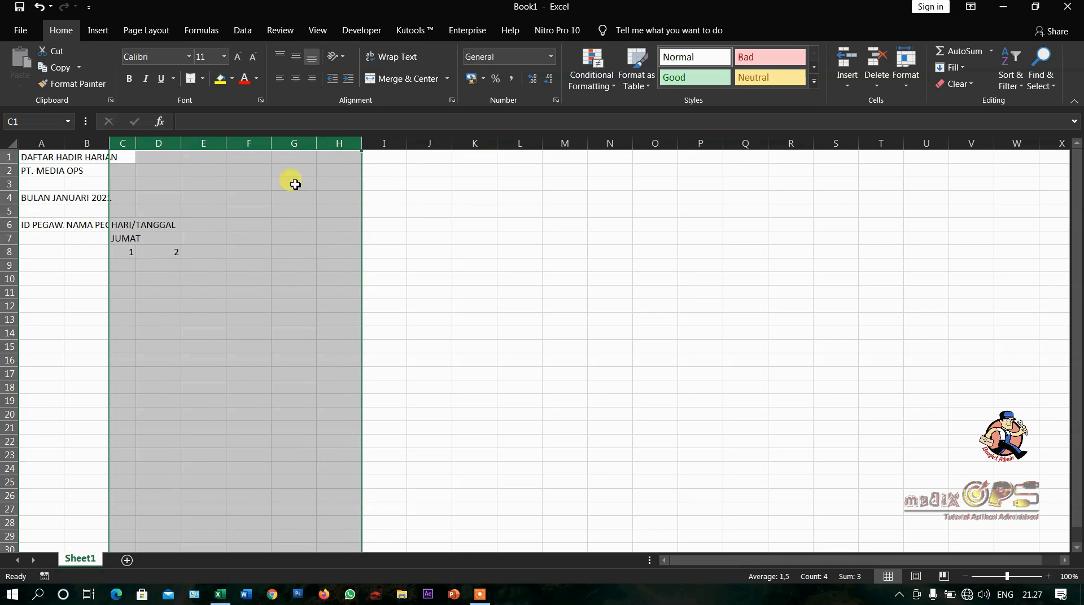
{"action": "left_click", "coordinate": [165, 254]}
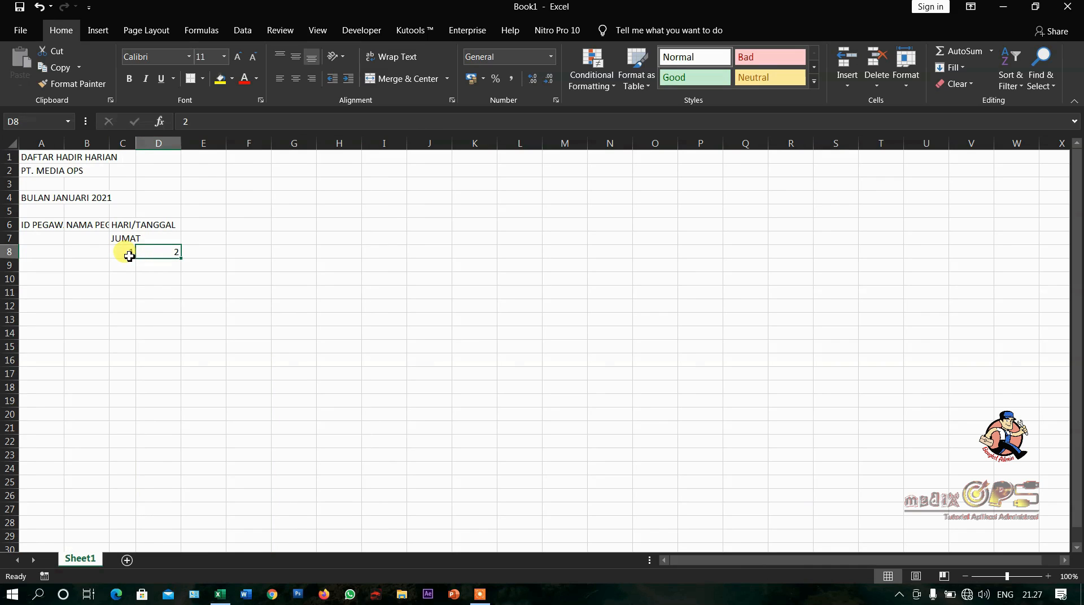
{"action": "left_click", "coordinate": [130, 256]}
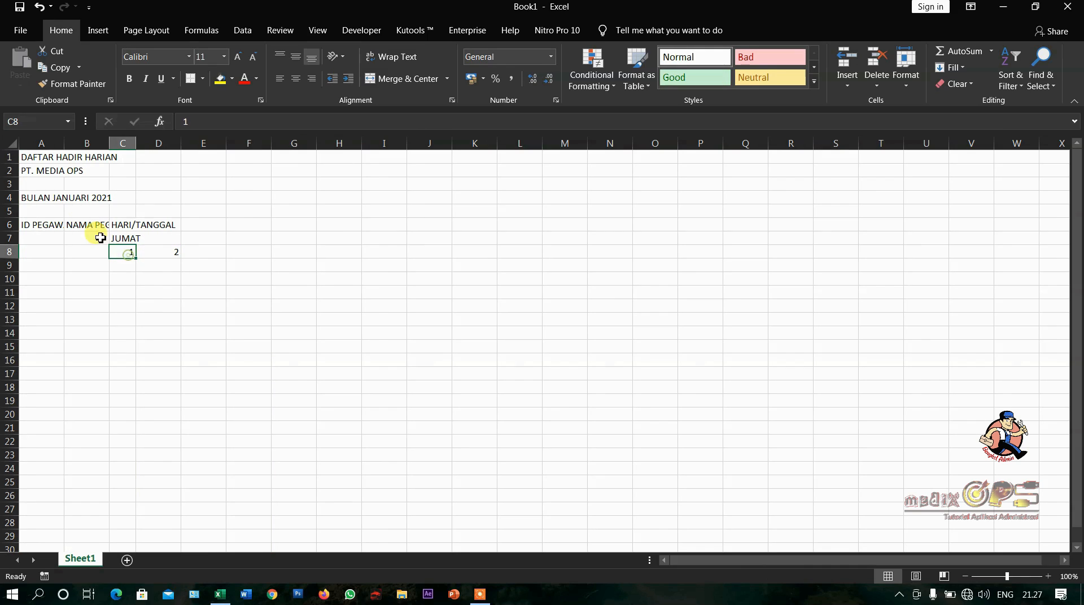
- Narrow all columns of the sheet to one uniform width suited to the short date numbers
{"action": "left_click", "coordinate": [11, 145]}
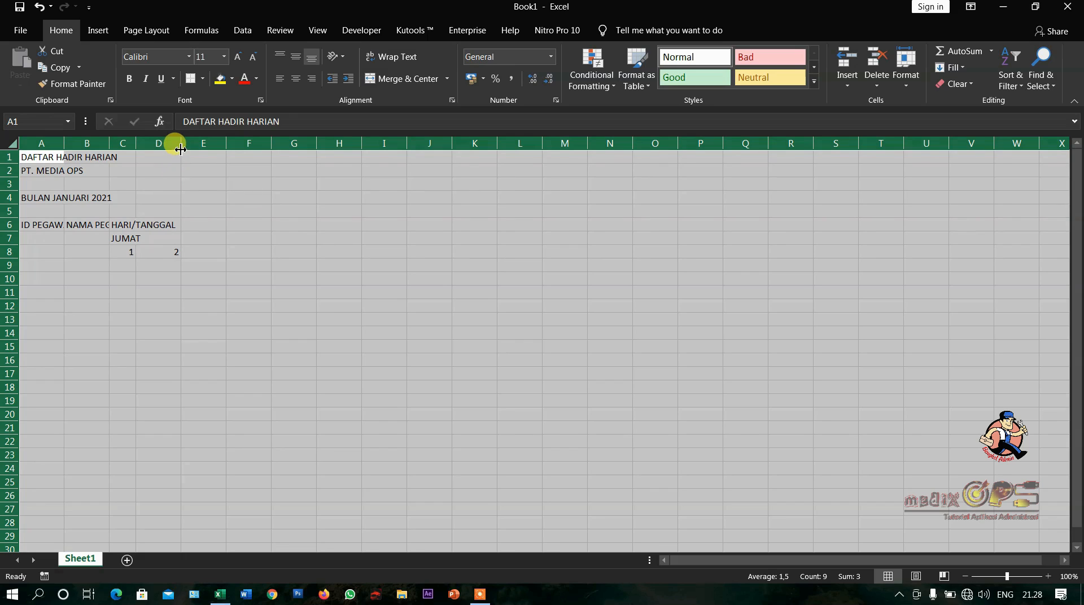
{"action": "left_click_drag", "start_coordinate": [181, 148], "coordinate": [158, 149]}
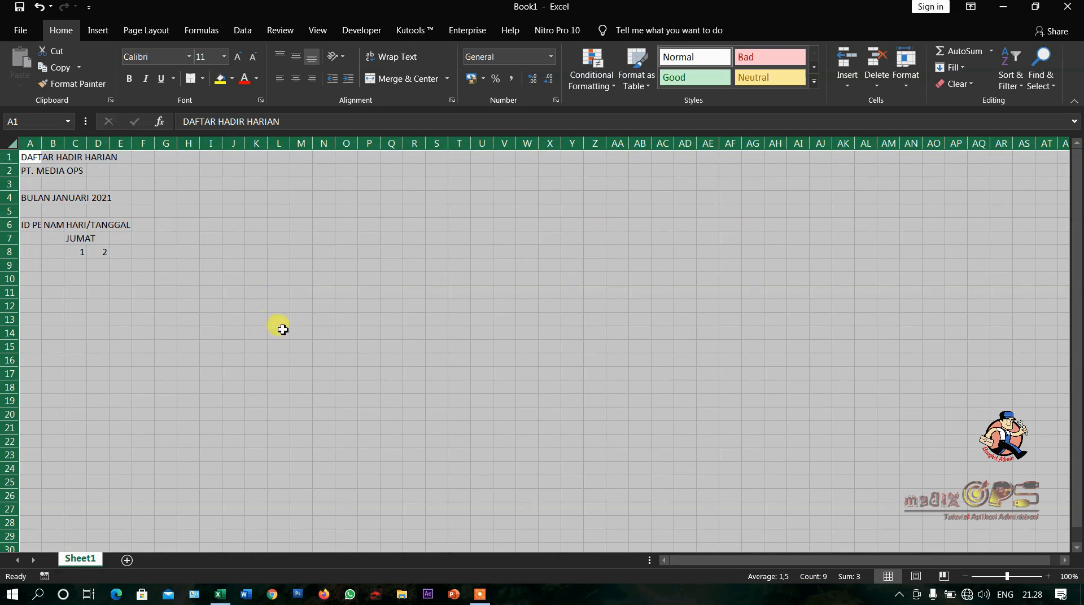
{"action": "left_click", "coordinate": [54, 254]}
- Resize column A to just fit ID PEGAWAI and make column B somewhat wider than NAMA PEGAWAI
{"action": "left_click", "coordinate": [29, 224]}
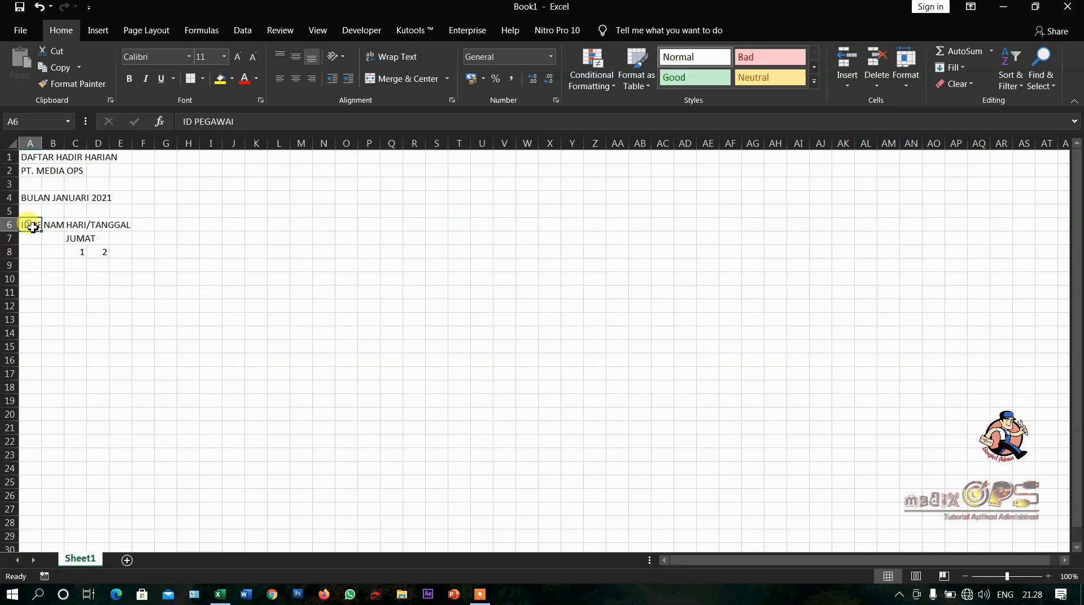
{"action": "double_click", "coordinate": [42, 144]}
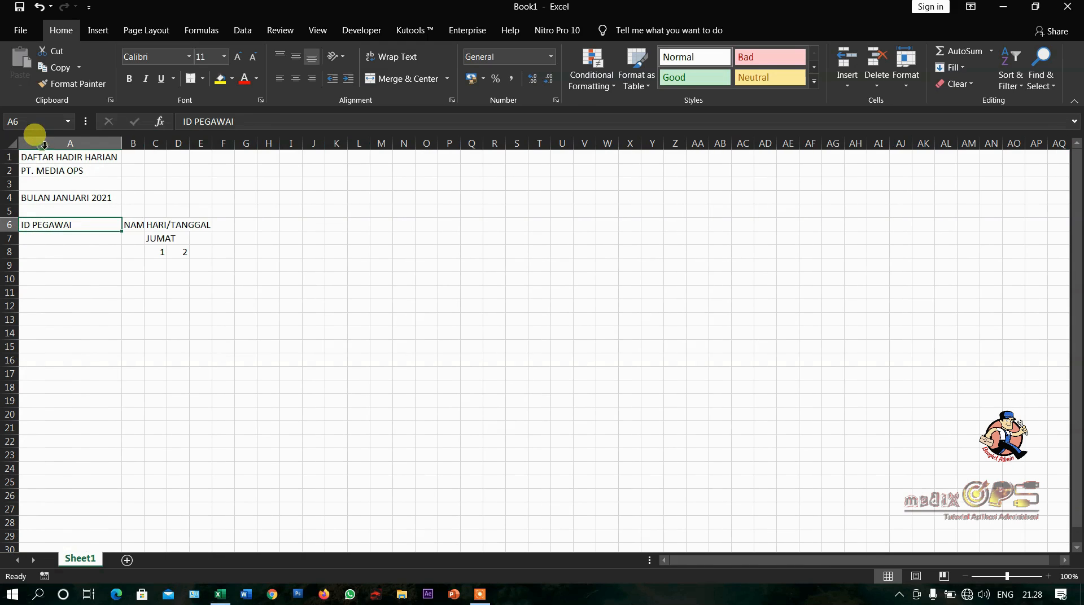
{"action": "double_click", "coordinate": [144, 143]}
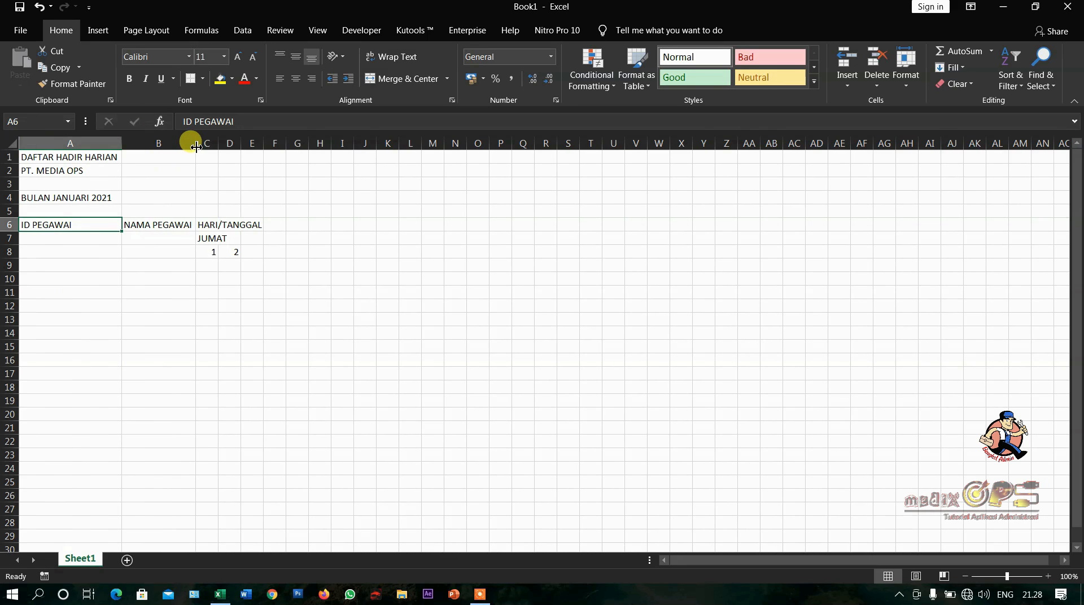
{"action": "left_click_drag", "start_coordinate": [195, 146], "coordinate": [218, 145]}
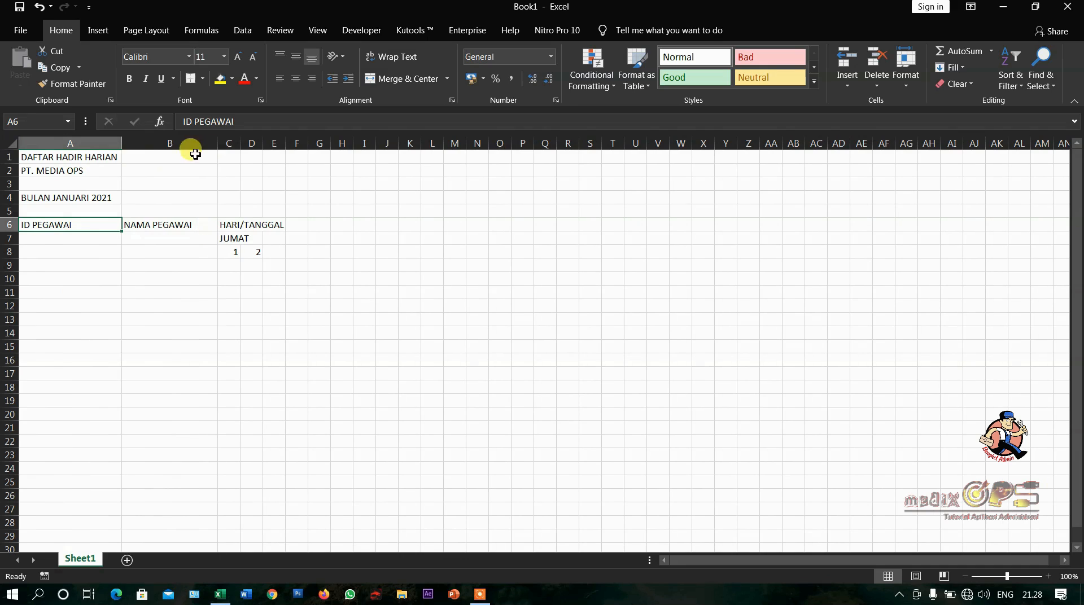
{"action": "left_click_drag", "start_coordinate": [122, 145], "coordinate": [84, 153]}
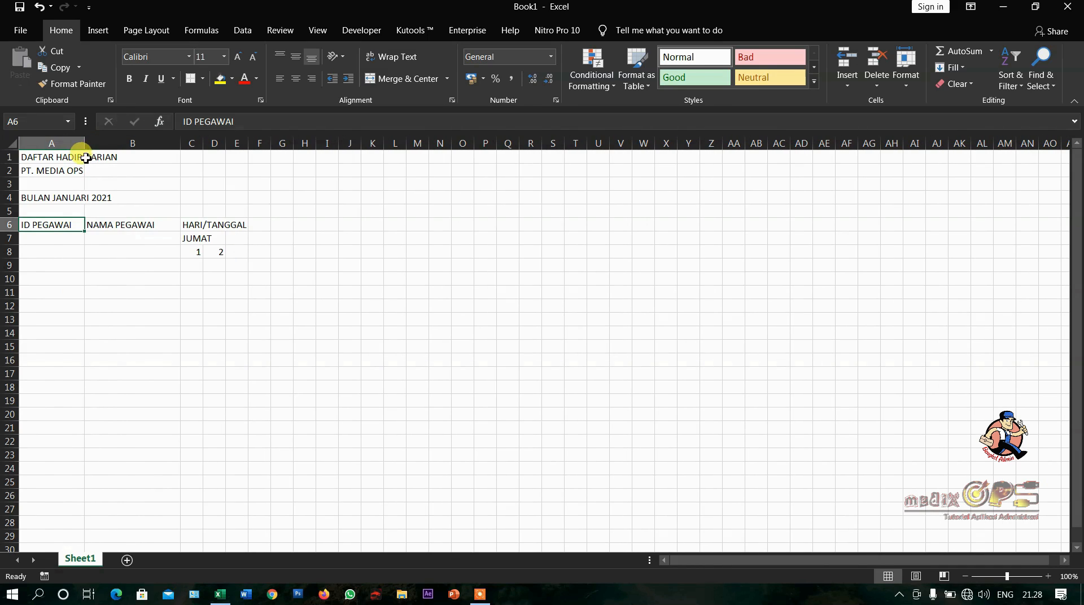
- Extend the date series from C8:D8 across row 8 to 31 in cell AG8
{"action": "left_click_drag", "start_coordinate": [186, 255], "coordinate": [218, 254]}
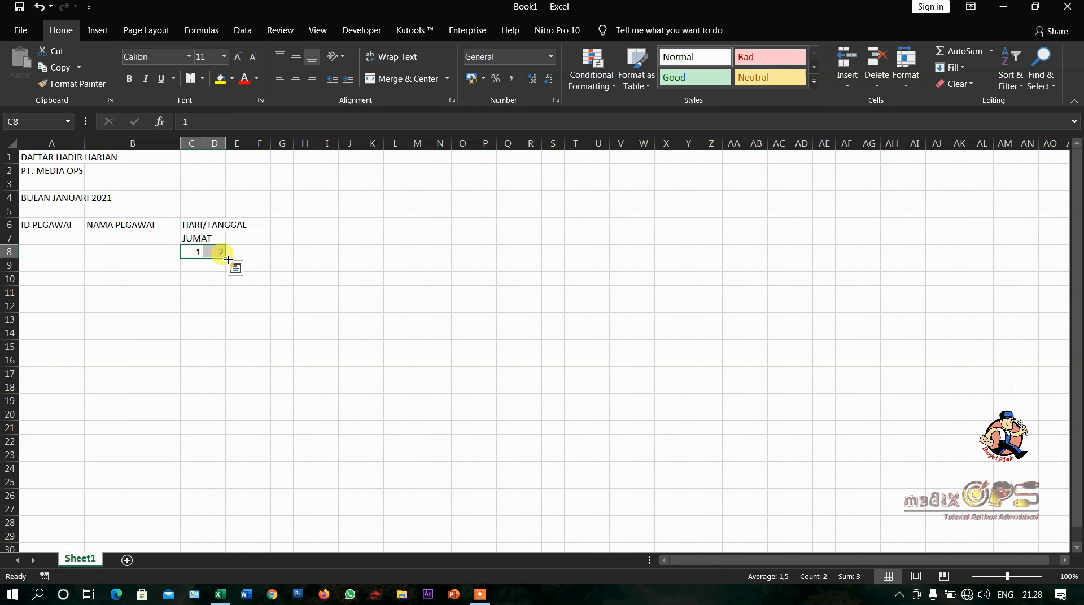
{"action": "left_click_drag", "start_coordinate": [228, 259], "coordinate": [888, 296]}
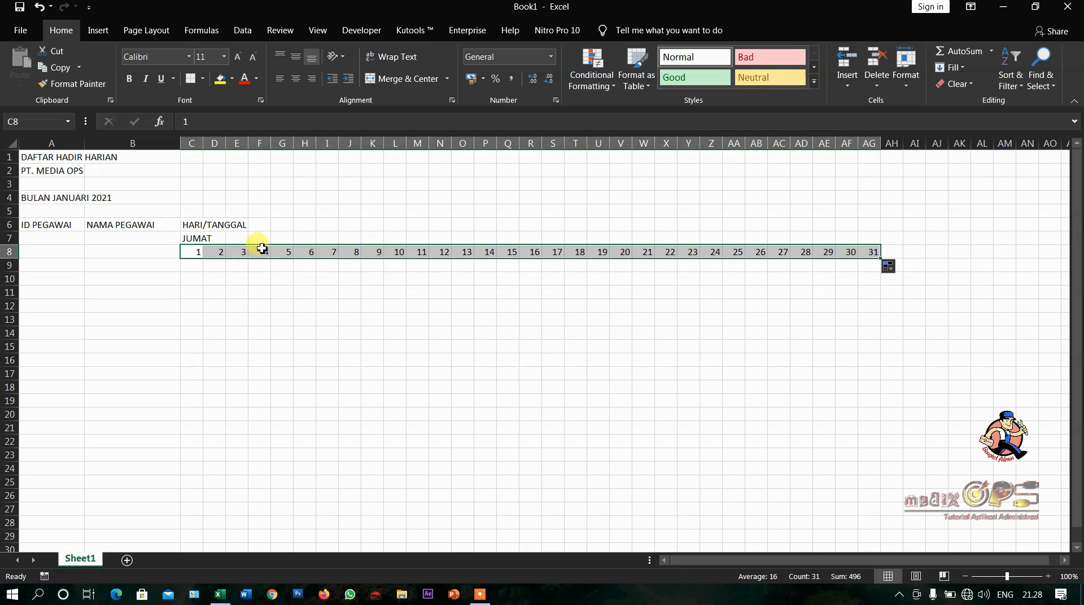
- Fill the weekday series from JUMAT in C7 across row 7 to AG7, above date 31
{"action": "left_click", "coordinate": [192, 238]}
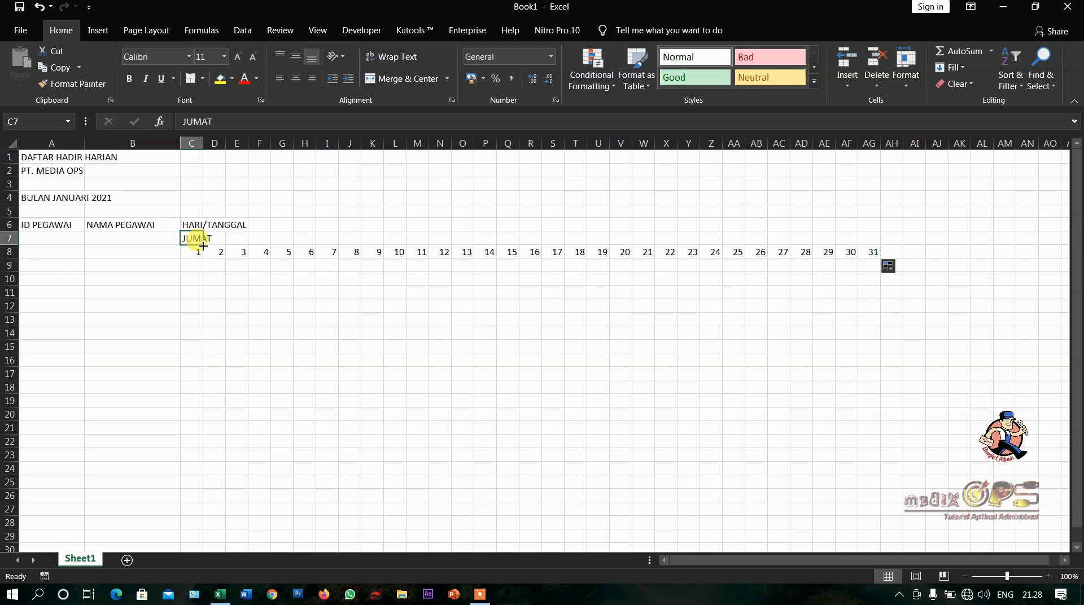
{"action": "left_click_drag", "start_coordinate": [203, 245], "coordinate": [886, 264]}
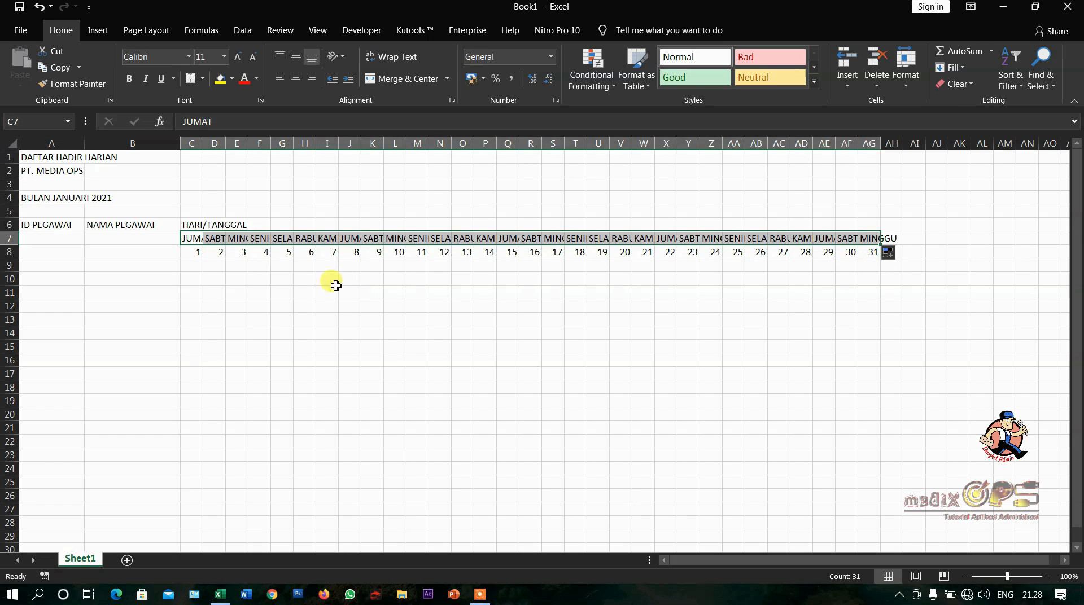
{"action": "left_click", "coordinate": [231, 277]}
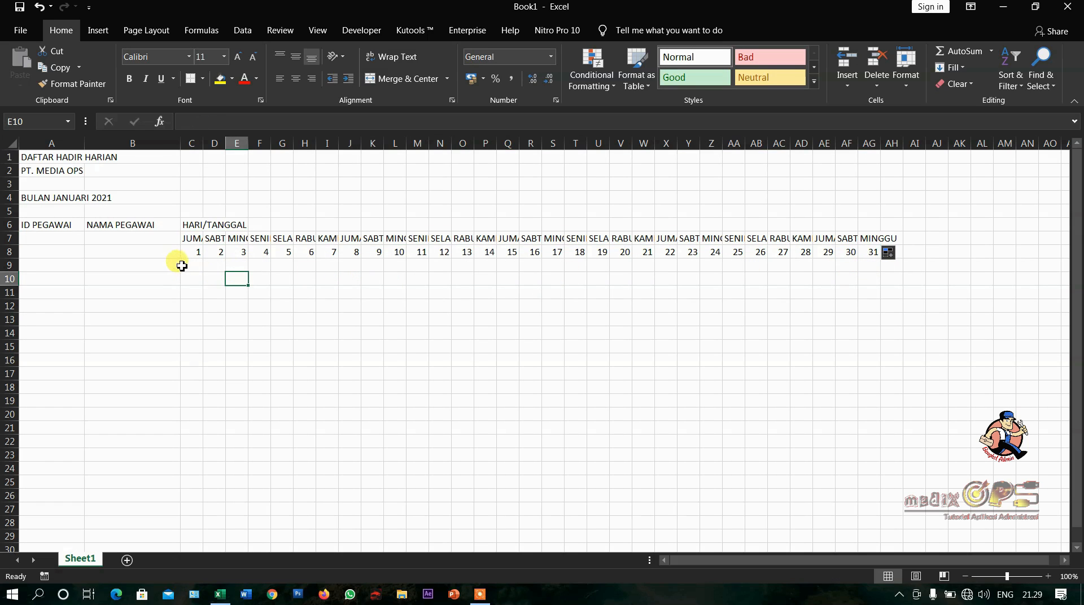
- Number the employee IDs under ID PEGAWAI from 1 in A9 down to 12 in A20
{"action": "left_click", "coordinate": [67, 267]}
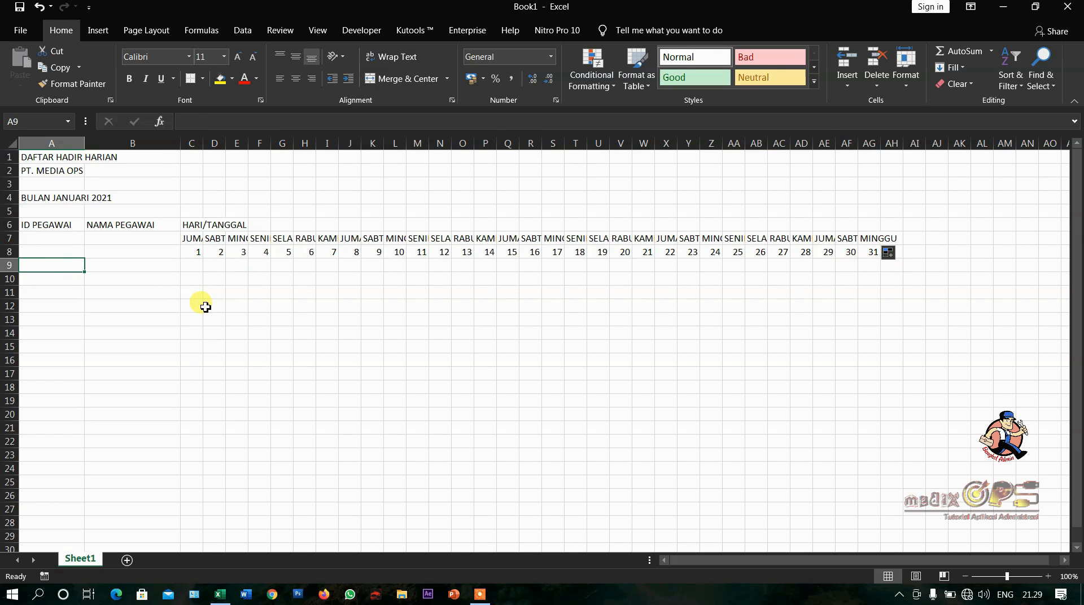
{"action": "type", "text": "1"}
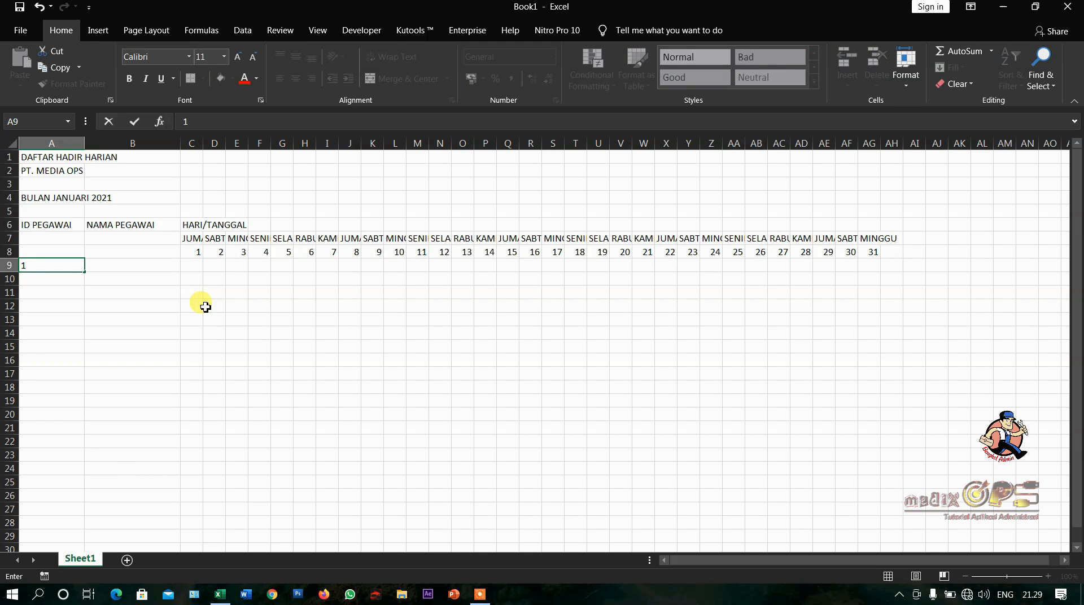
{"action": "key", "text": "Return"}
{"action": "type", "text": "2"}
{"action": "key", "text": "Return"}
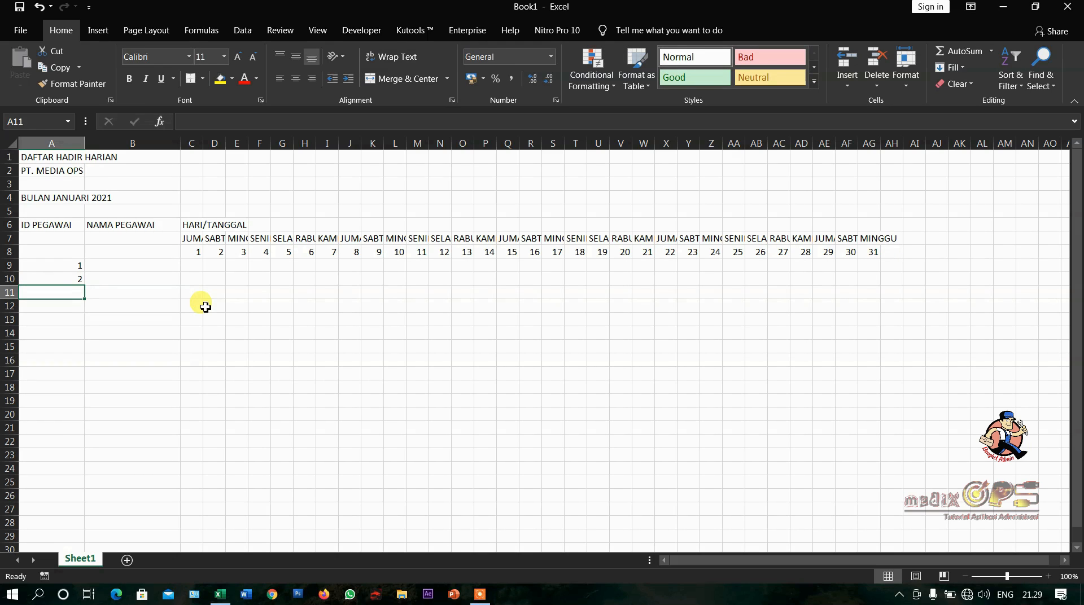
{"action": "left_click_drag", "start_coordinate": [59, 264], "coordinate": [88, 428]}
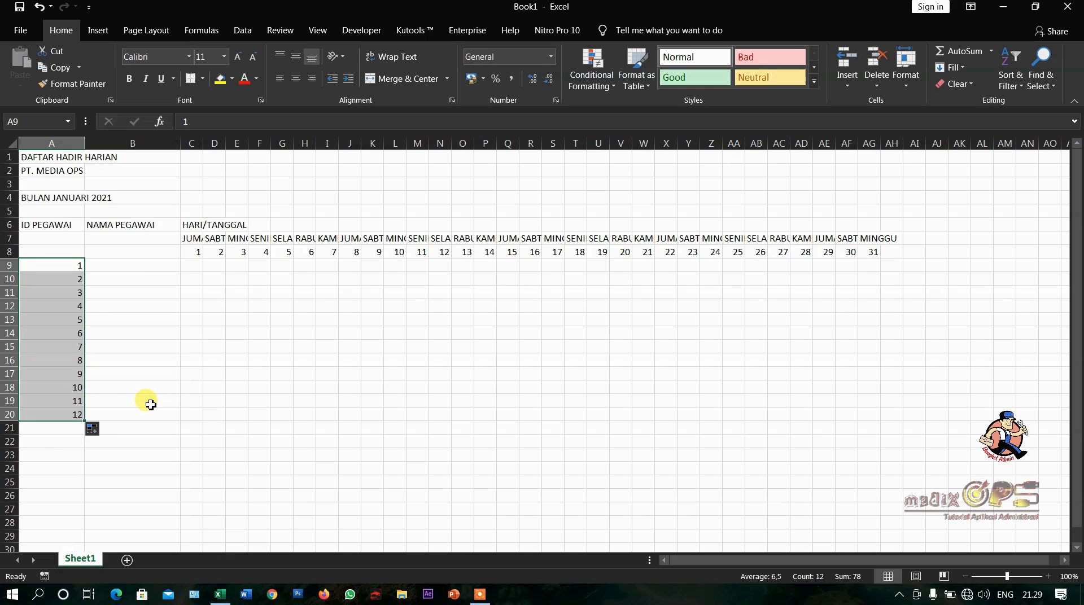
- Enter the twelve employees' names under NAMA PEGAWAI in B9:B20, one per ID
{"action": "left_click", "coordinate": [116, 266]}
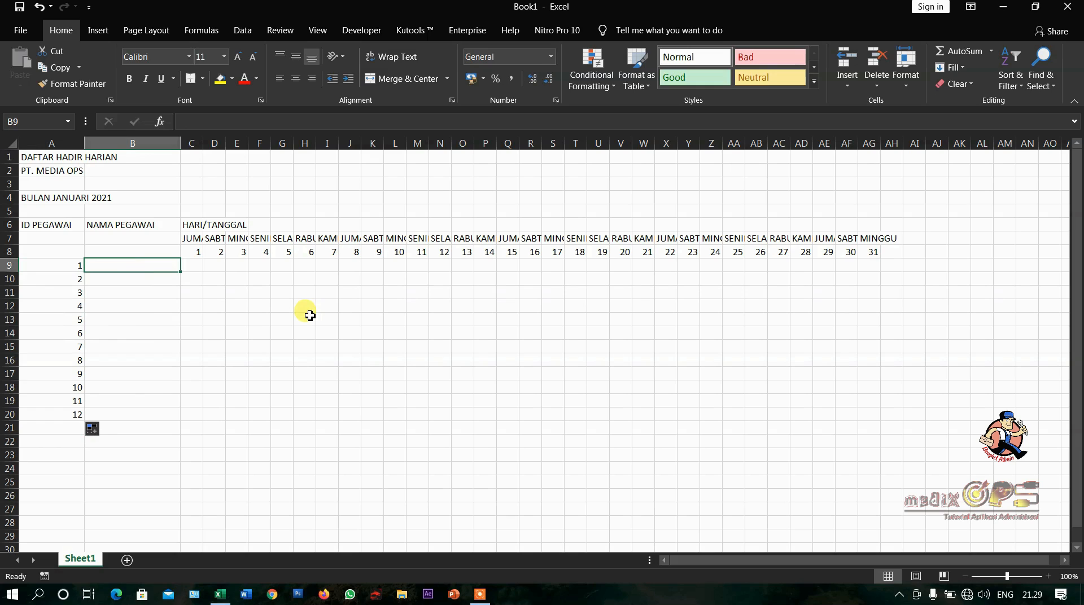
{"action": "type", "text": "TI"}
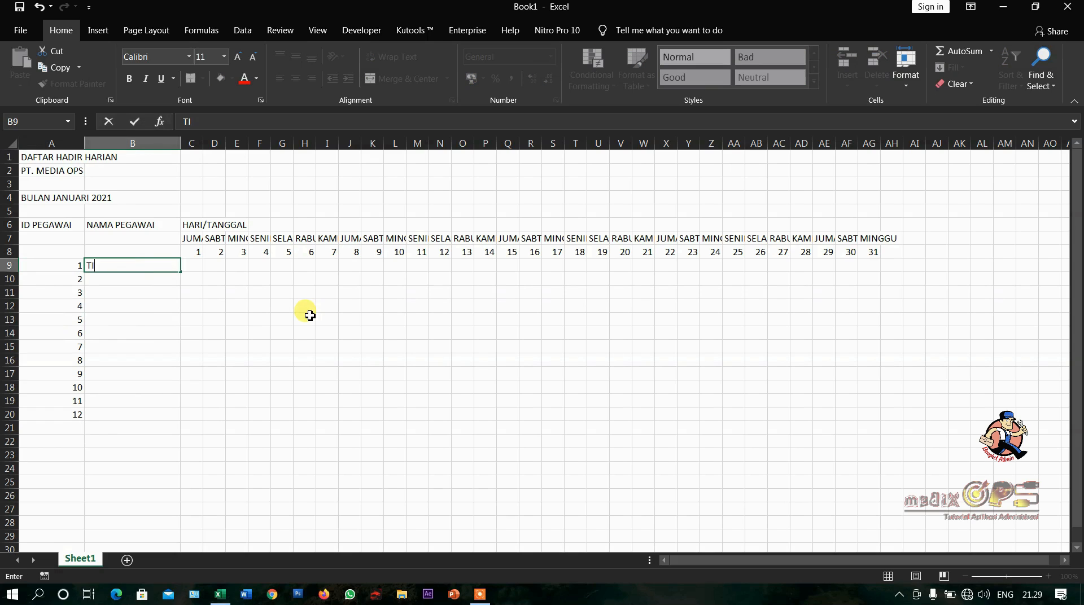
{"action": "type", "text": "TO"}
{"action": "key", "text": "Return"}
{"action": "type", "text": "ANDRI"}
{"action": "key", "text": "Return"}
{"action": "type", "text": "IRVAN"}
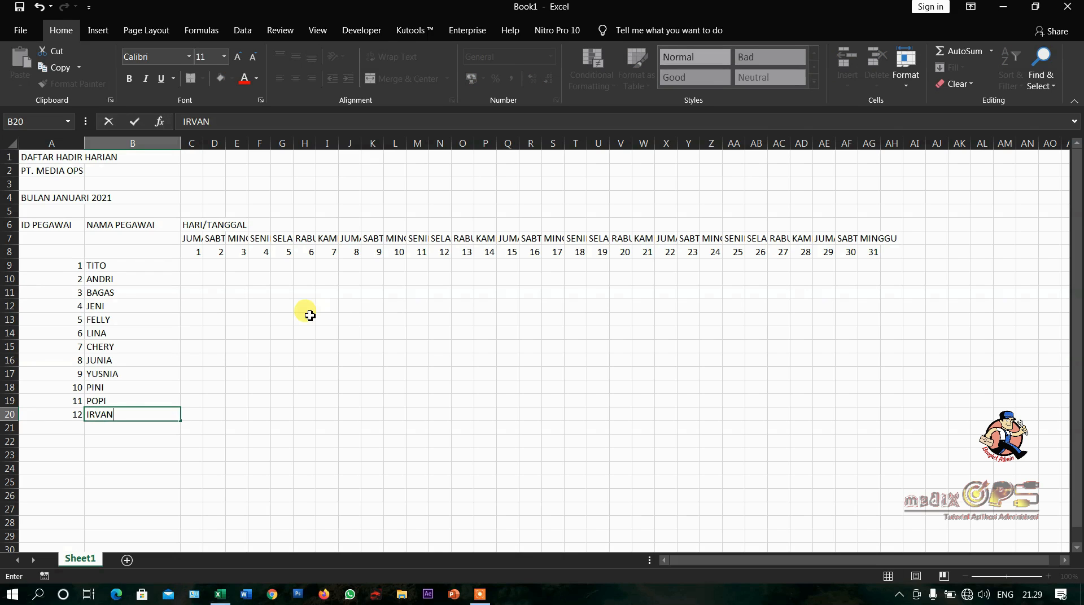
{"action": "key", "text": "Return"}
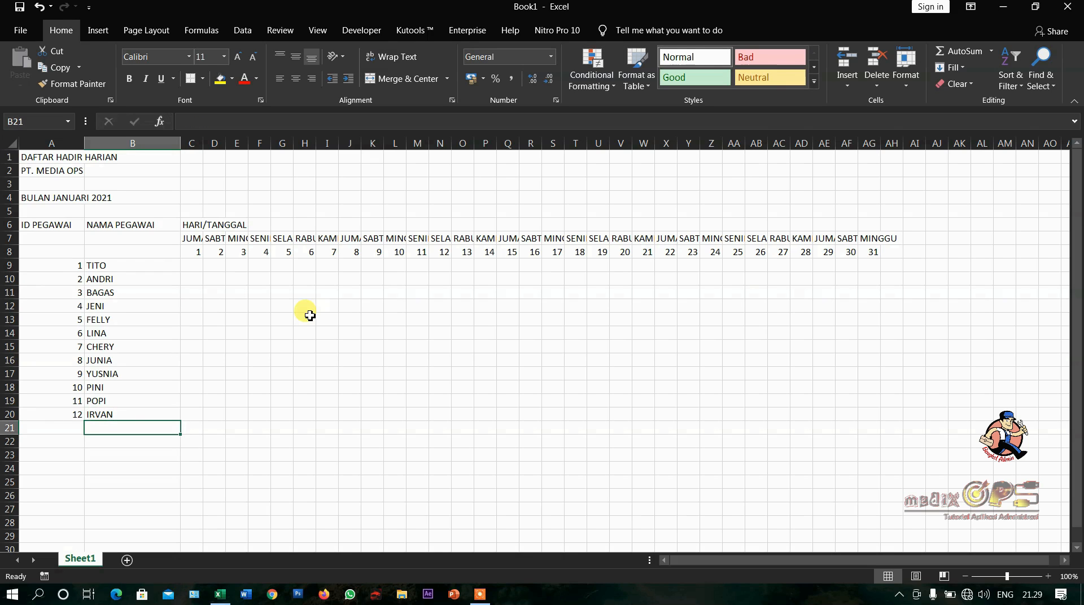
- Enter the label TOTAL in B21, directly below the last employee name
{"action": "left_click", "coordinate": [137, 268]}
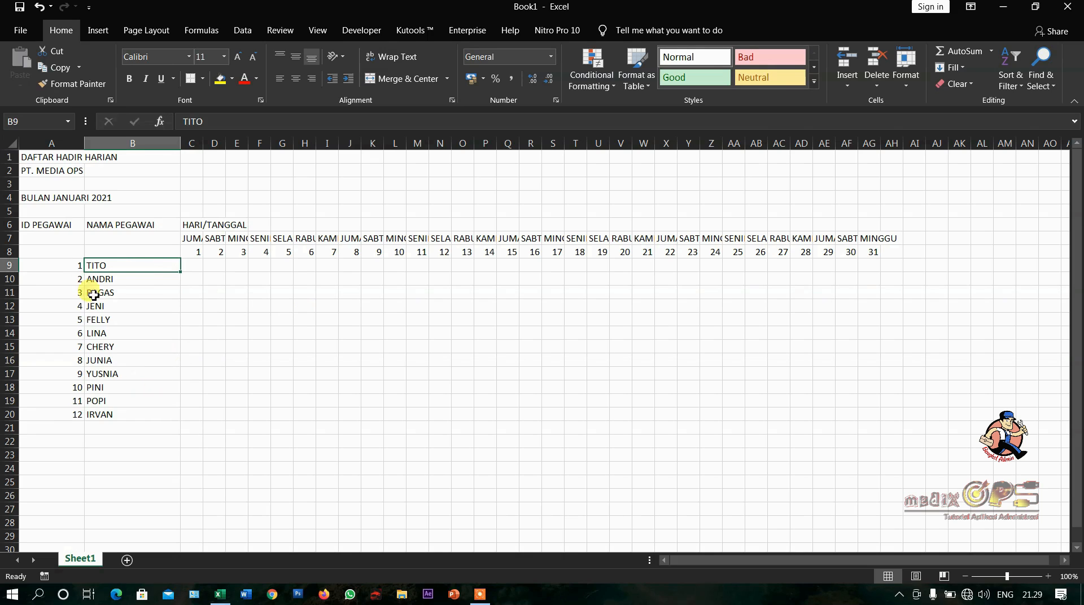
{"action": "left_click", "coordinate": [98, 416]}
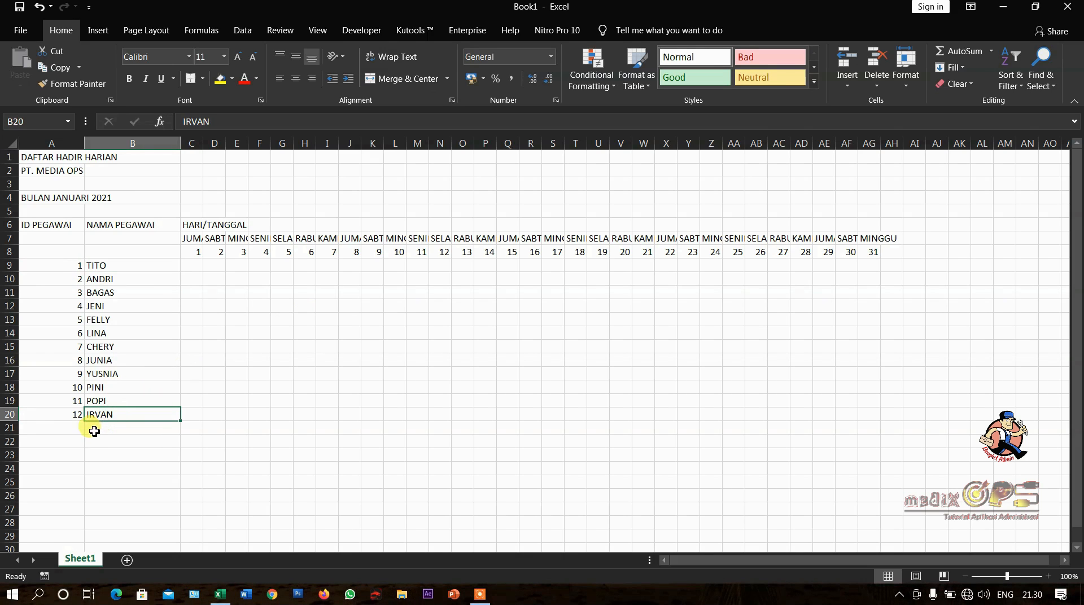
{"action": "left_click", "coordinate": [131, 265]}
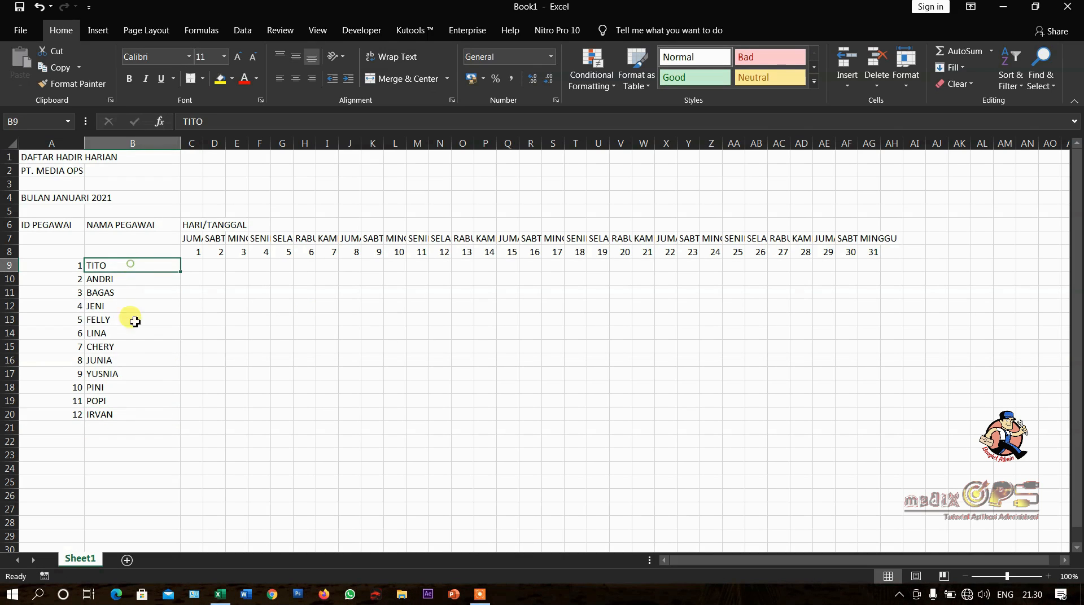
{"action": "left_click", "coordinate": [121, 417]}
{"action": "left_click", "coordinate": [120, 431]}
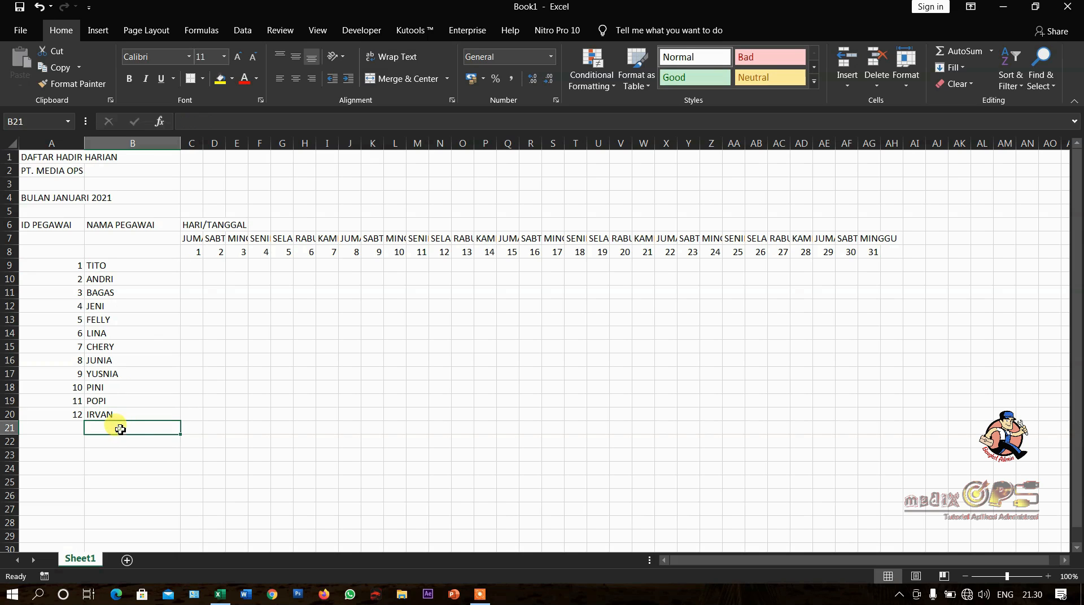
{"action": "type", "text": "TITO"}
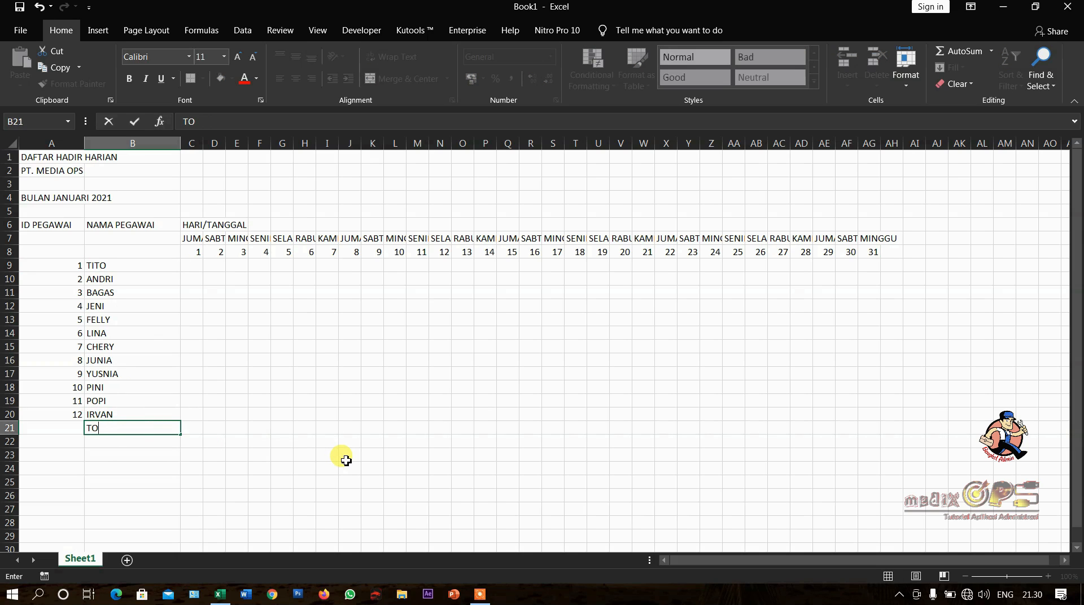
{"action": "key", "text": "ctrl+Return"}
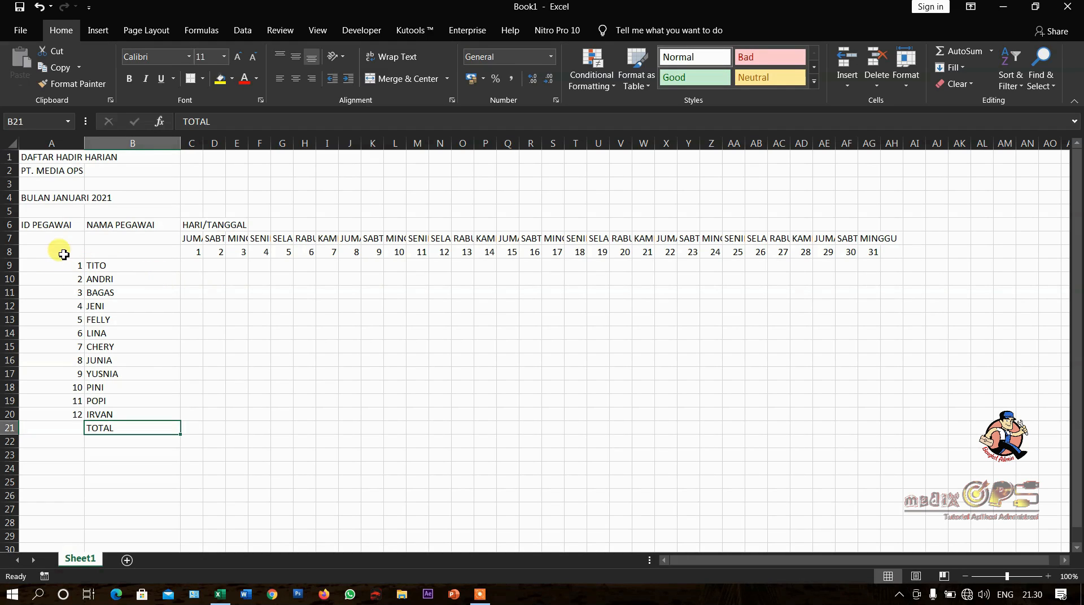
- Merge and center the ID PEGAWAI heading over cells A6:A8
{"action": "left_click", "coordinate": [135, 246]}
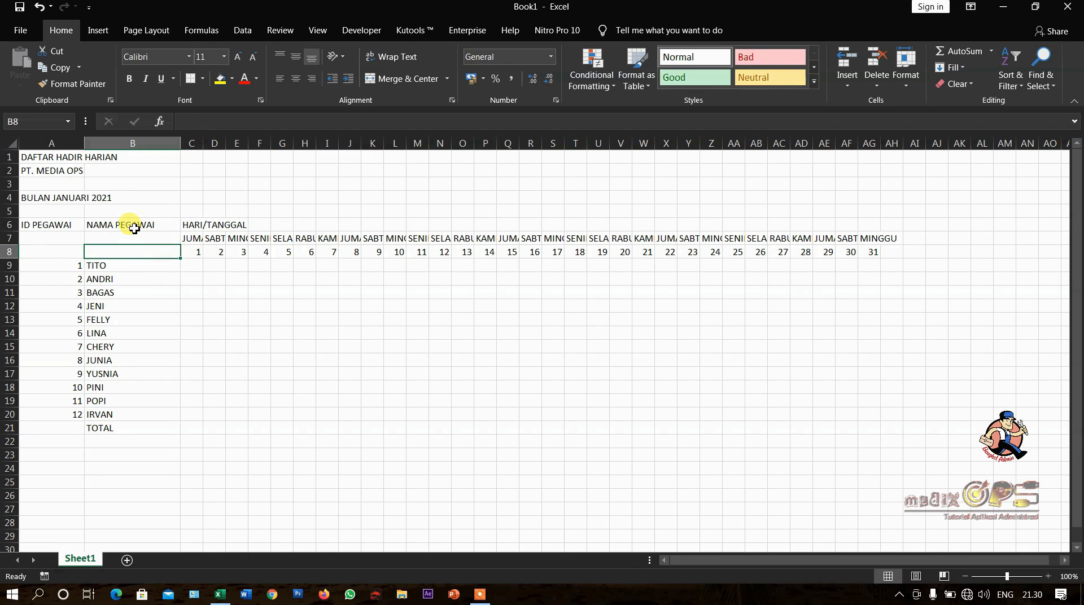
{"action": "left_click_drag", "start_coordinate": [134, 227], "coordinate": [135, 242]}
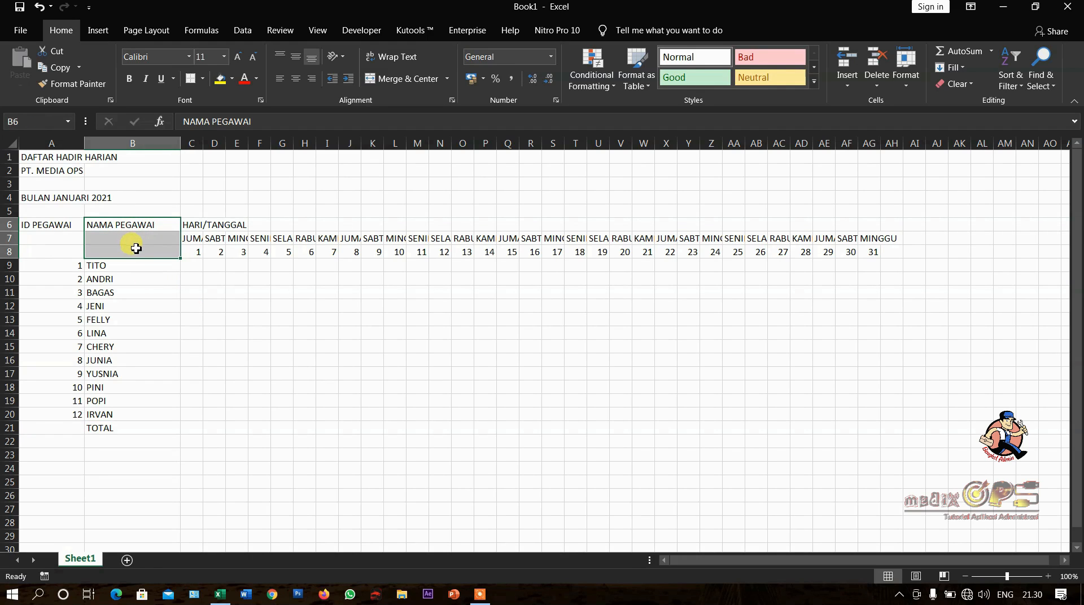
{"action": "left_click", "coordinate": [147, 281]}
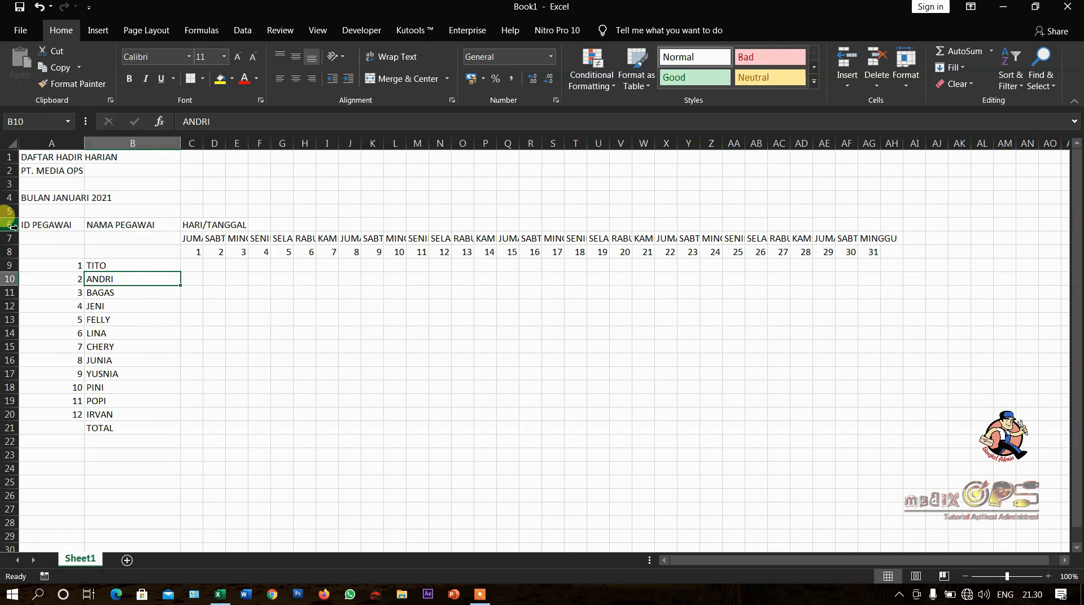
{"action": "left_click_drag", "start_coordinate": [12, 227], "coordinate": [20, 254]}
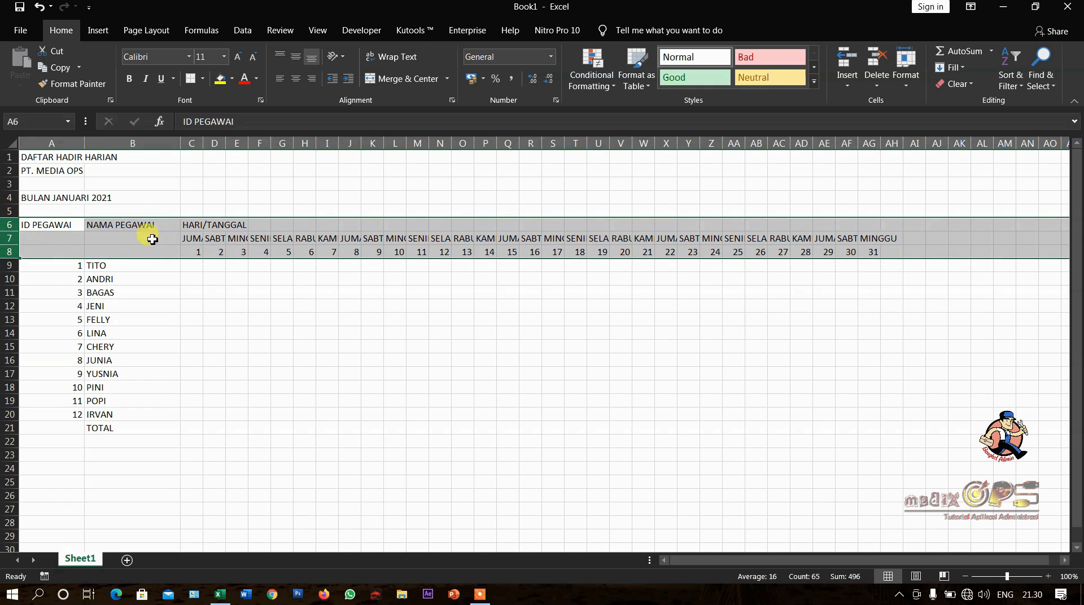
{"action": "left_click", "coordinate": [121, 251]}
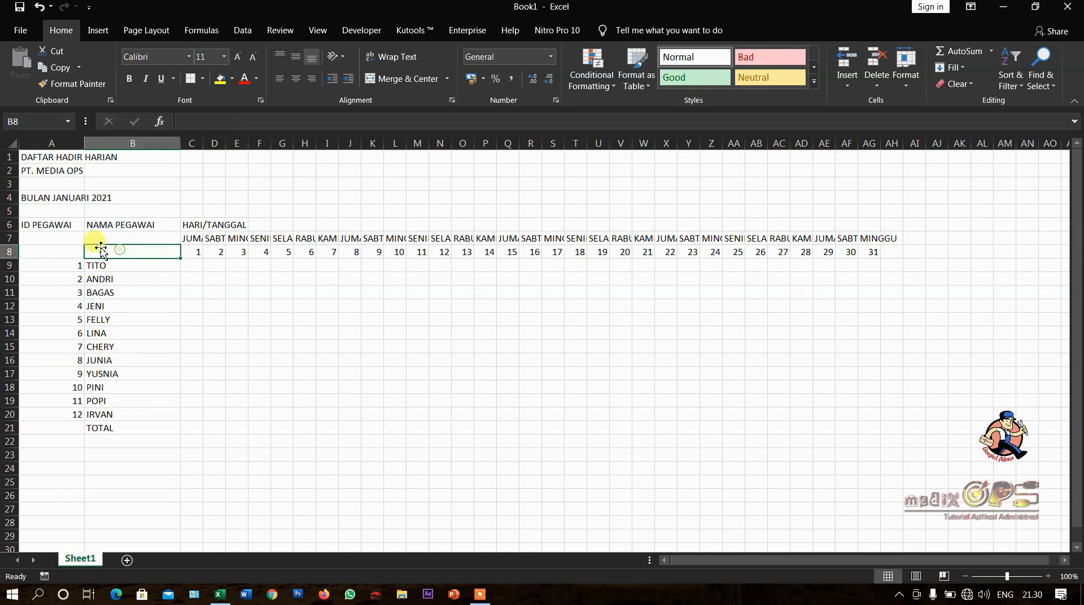
{"action": "left_click_drag", "start_coordinate": [76, 227], "coordinate": [75, 251]}
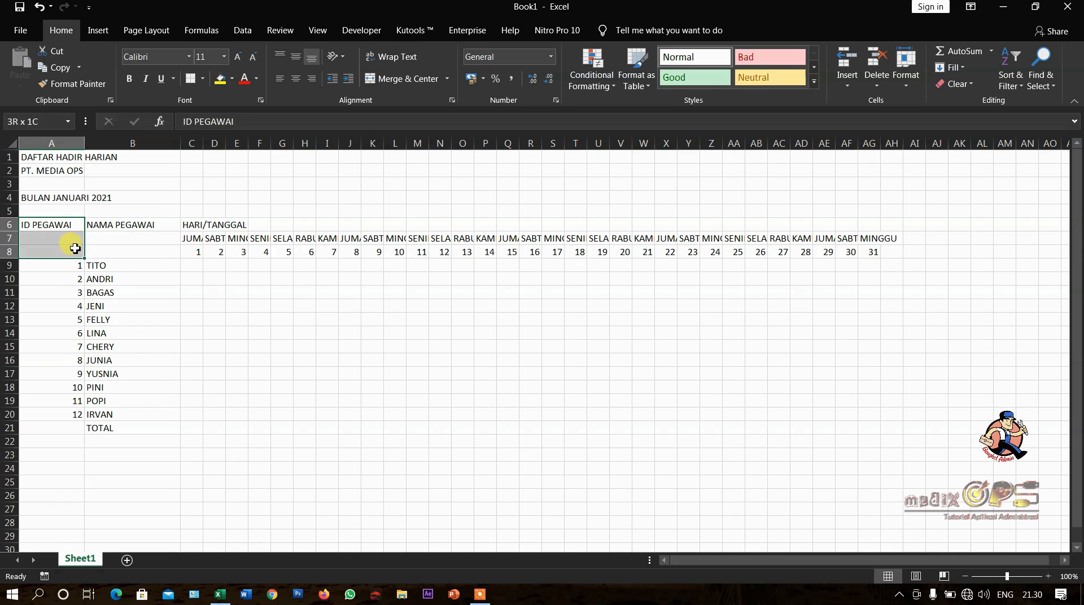
{"action": "left_click", "coordinate": [390, 81]}
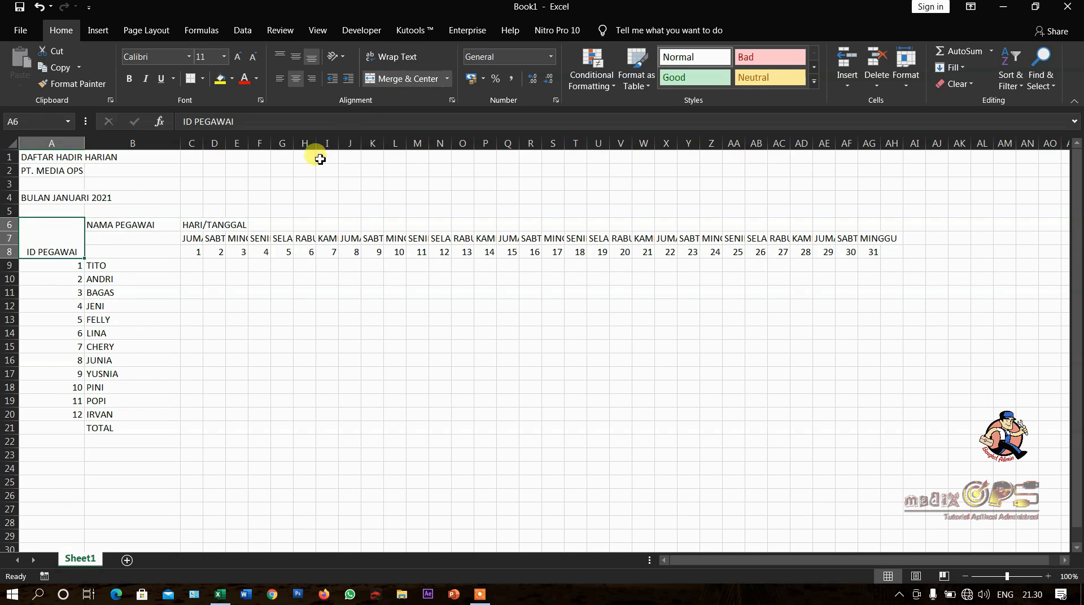
- Merge and center the NAMA PEGAWAI heading over B6:B8 and the HARI/TANGGAL heading across C6:AG6
{"action": "left_click", "coordinate": [160, 226]}
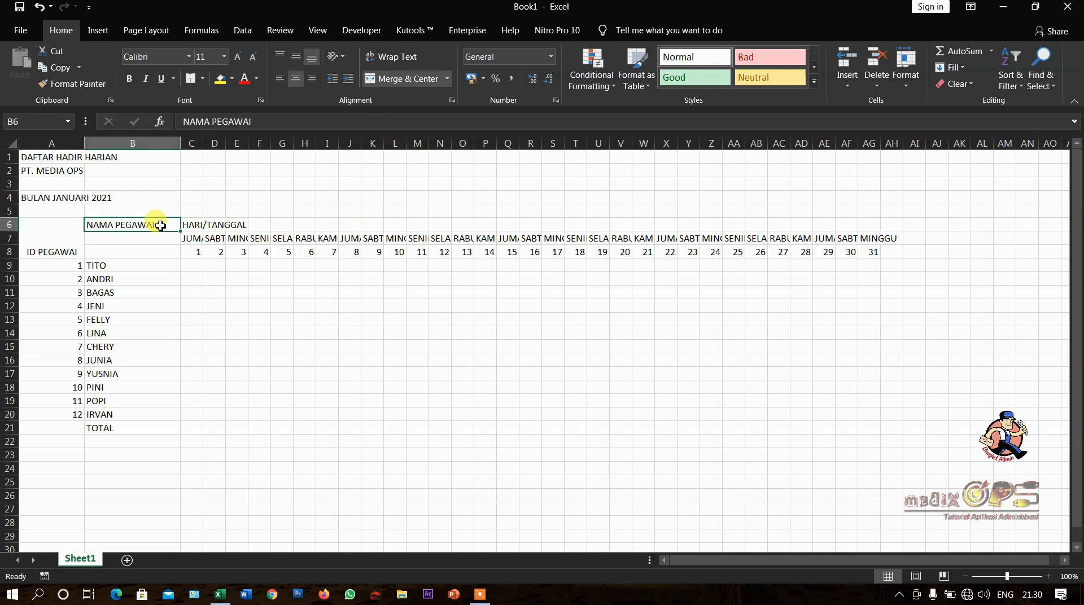
{"action": "left_click_drag", "start_coordinate": [161, 226], "coordinate": [160, 252]}
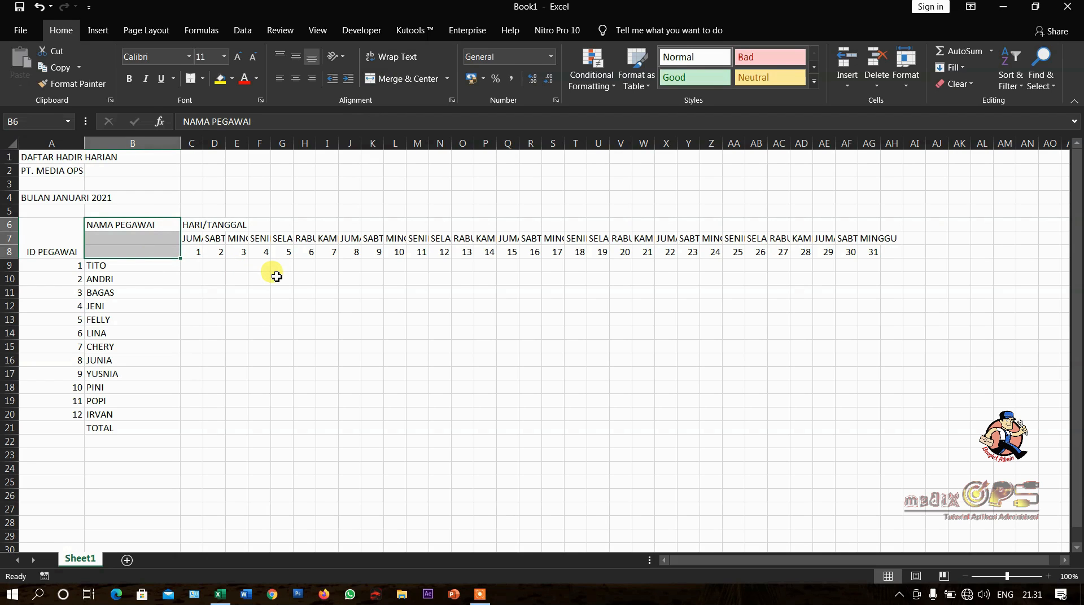
{"action": "key", "text": "alt+Return"}
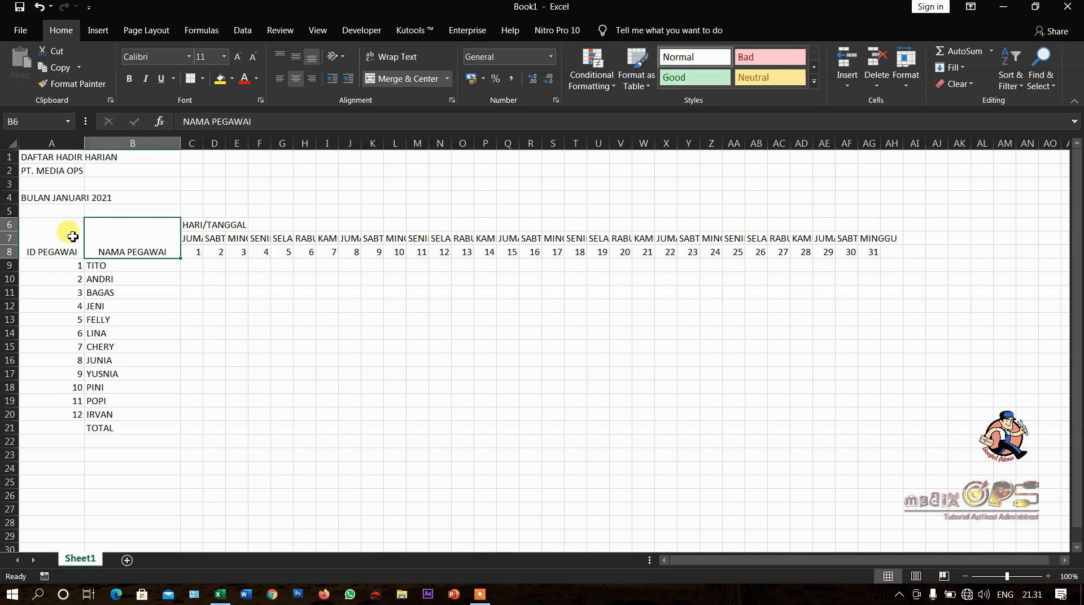
{"action": "left_click", "coordinate": [65, 233]}
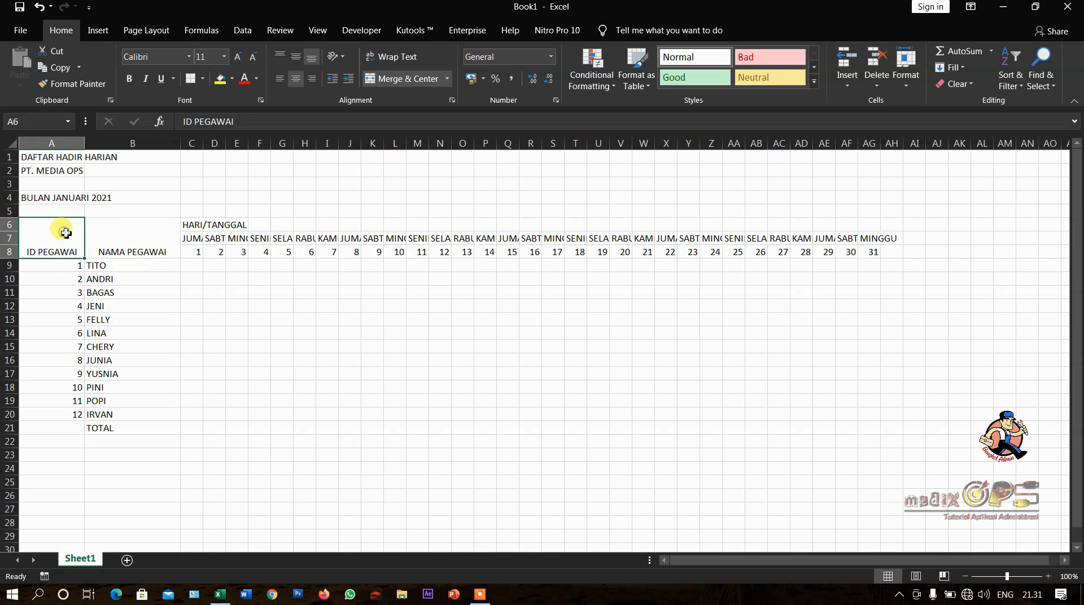
{"action": "left_click", "coordinate": [114, 241]}
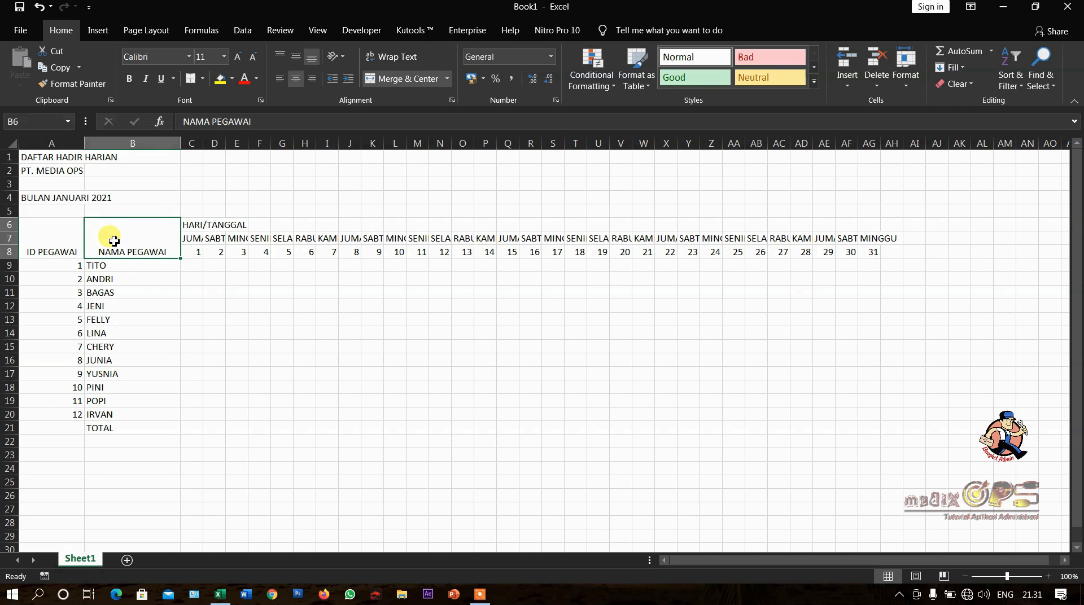
{"action": "left_click", "coordinate": [67, 246]}
{"action": "left_click", "coordinate": [139, 241]}
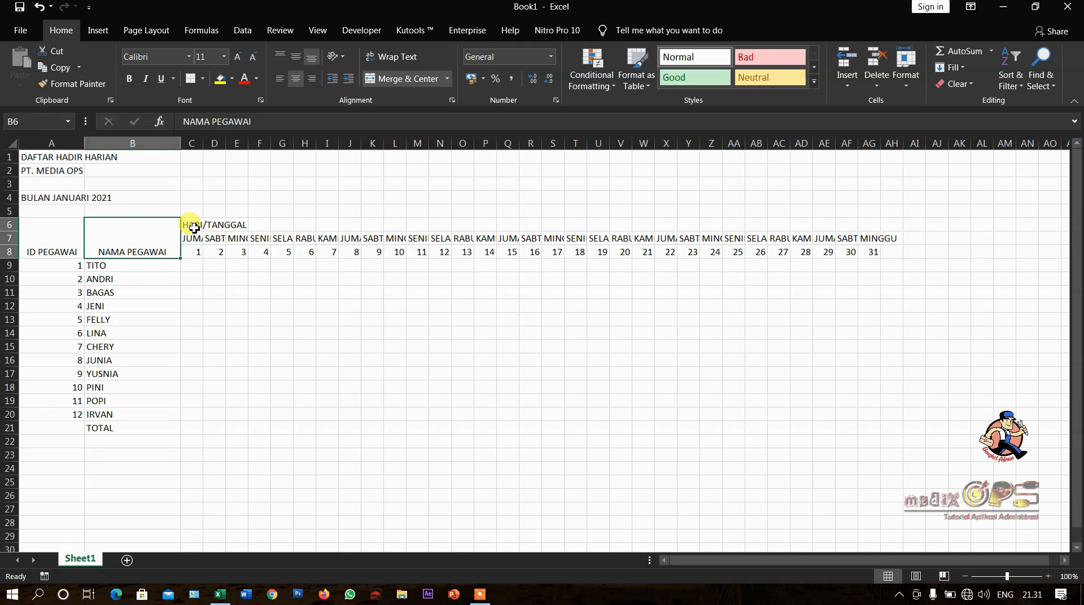
{"action": "left_click_drag", "start_coordinate": [194, 227], "coordinate": [867, 227]}
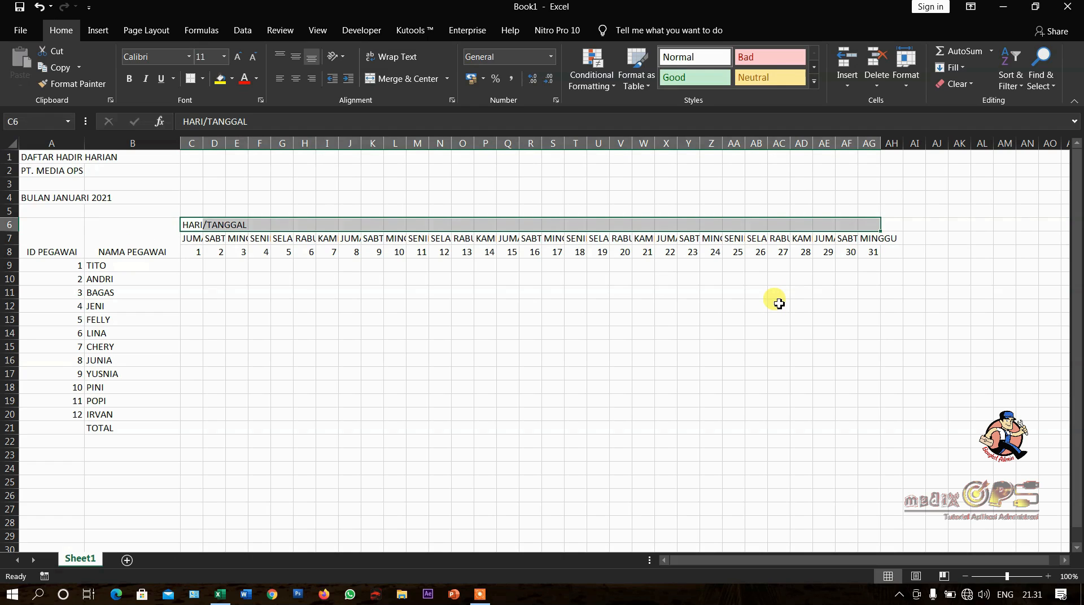
{"action": "key", "text": "alt+Return"}
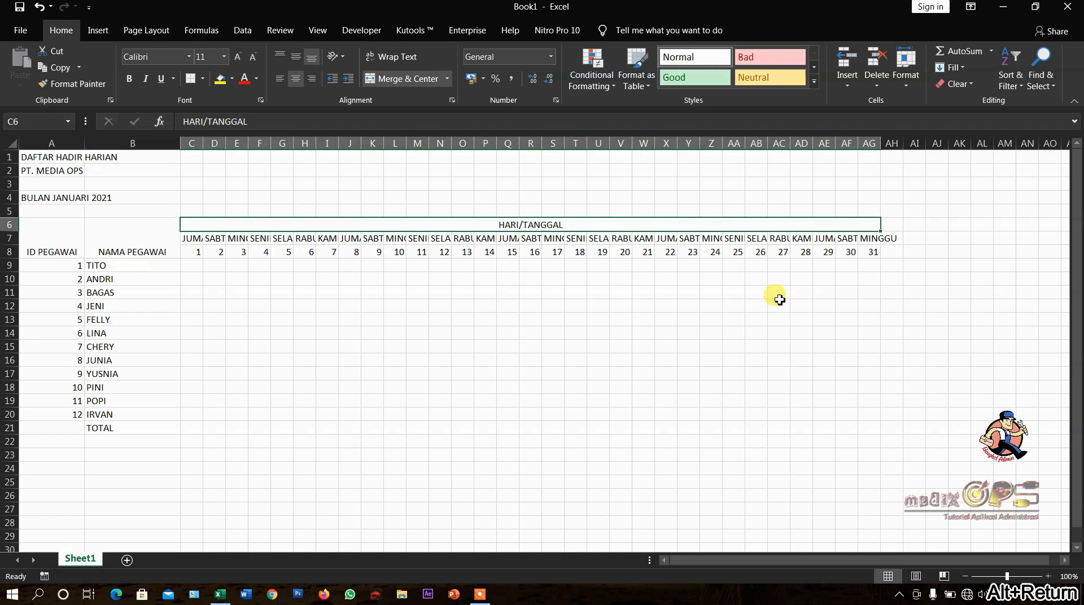
- Enter the heading KETERANGAN in AH8, beside date 31
{"action": "left_click", "coordinate": [900, 255]}
{"action": "type", "text": "KETERANGAN"}
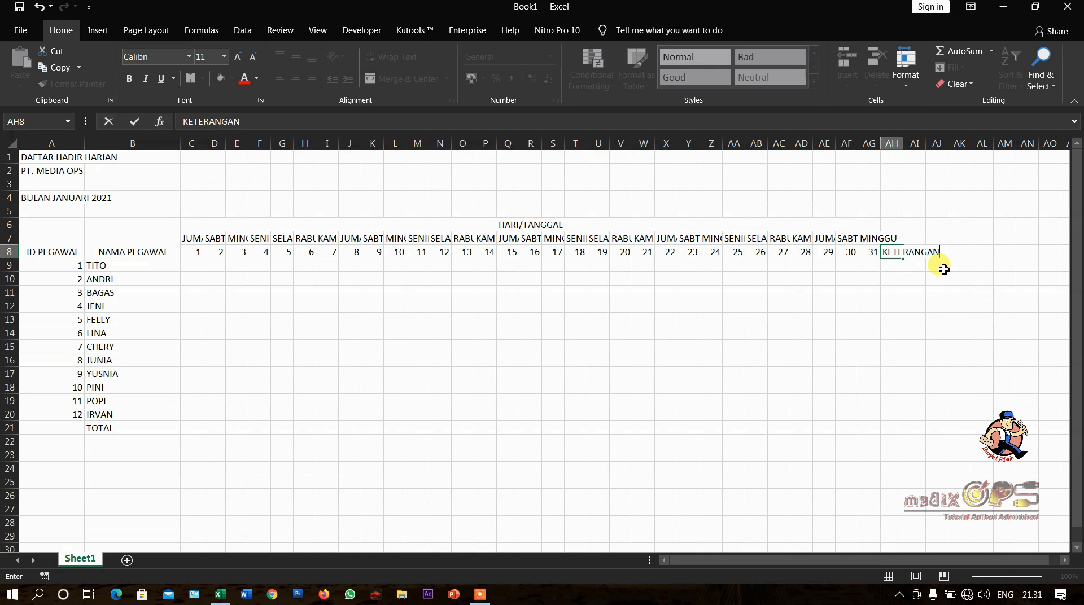
{"action": "key", "text": "Return"}
- Merge and center the KETERANGAN heading over AH6:AH8 and widen column AH so the whole heading fits
{"action": "left_click_drag", "start_coordinate": [890, 225], "coordinate": [897, 250]}
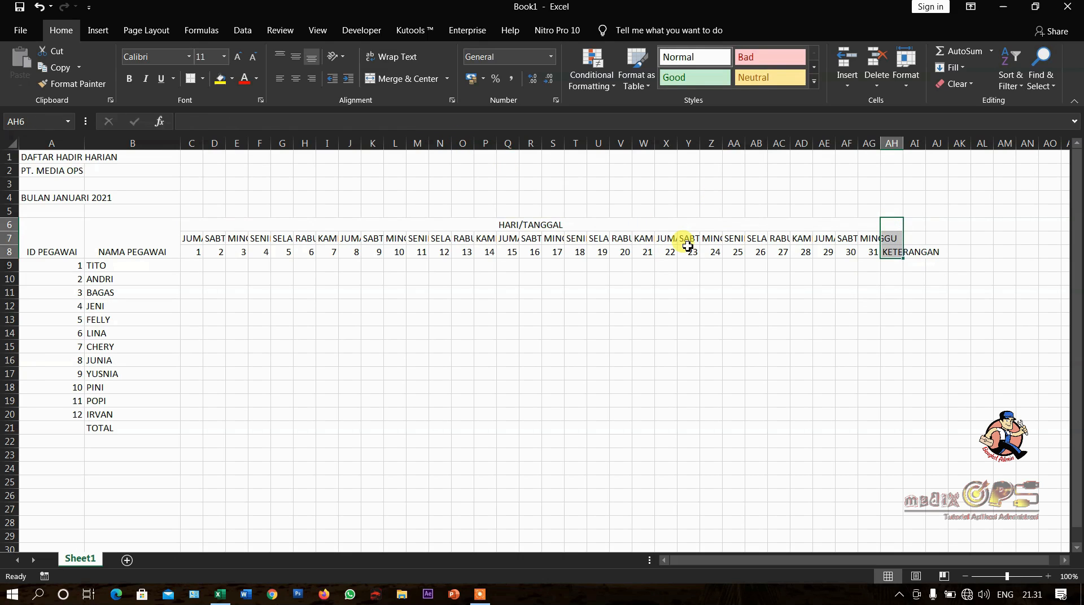
{"action": "key", "text": "alt+Return"}
{"action": "left_click_drag", "start_coordinate": [903, 144], "coordinate": [958, 149]}
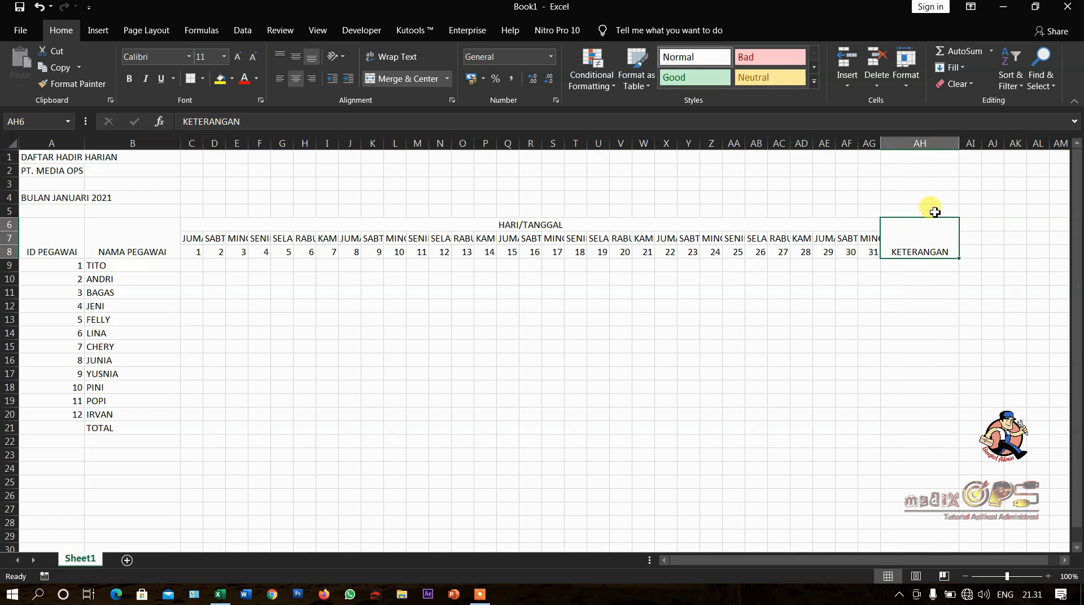
- Rotate the weekday names in C7:AG7 upward so they read vertically above the dates
{"action": "left_click", "coordinate": [661, 292]}
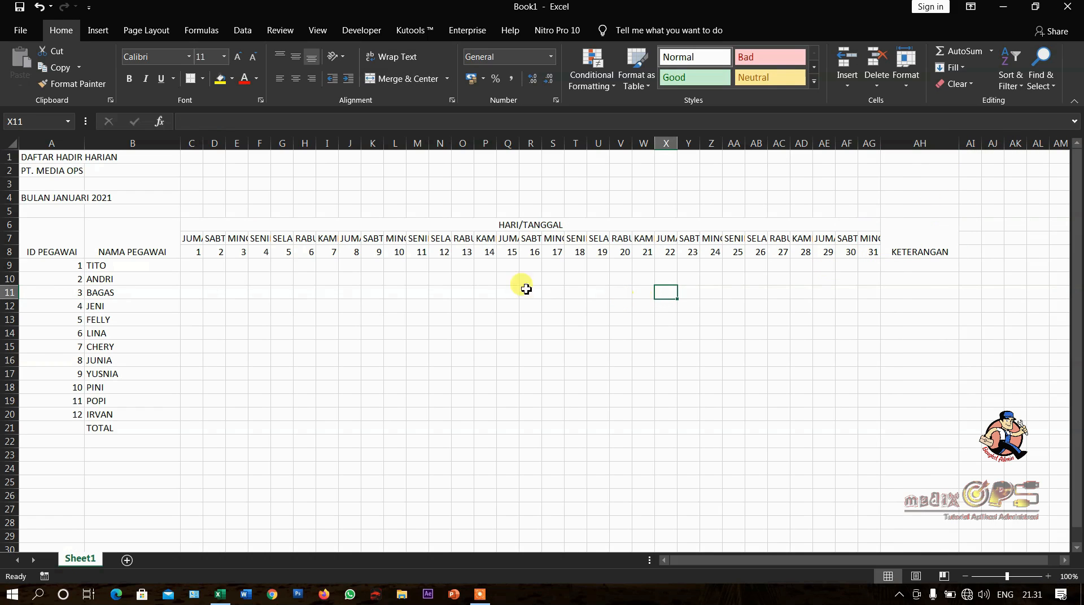
{"action": "left_click", "coordinate": [192, 240]}
{"action": "left_click", "coordinate": [217, 238]}
{"action": "left_click", "coordinate": [241, 239]}
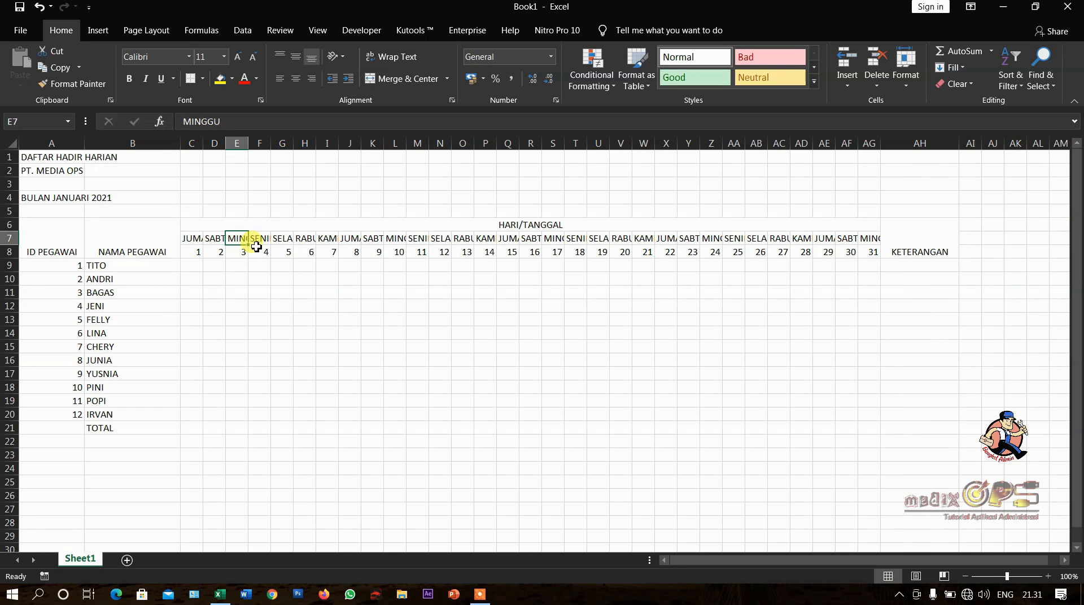
{"action": "left_click", "coordinate": [192, 240]}
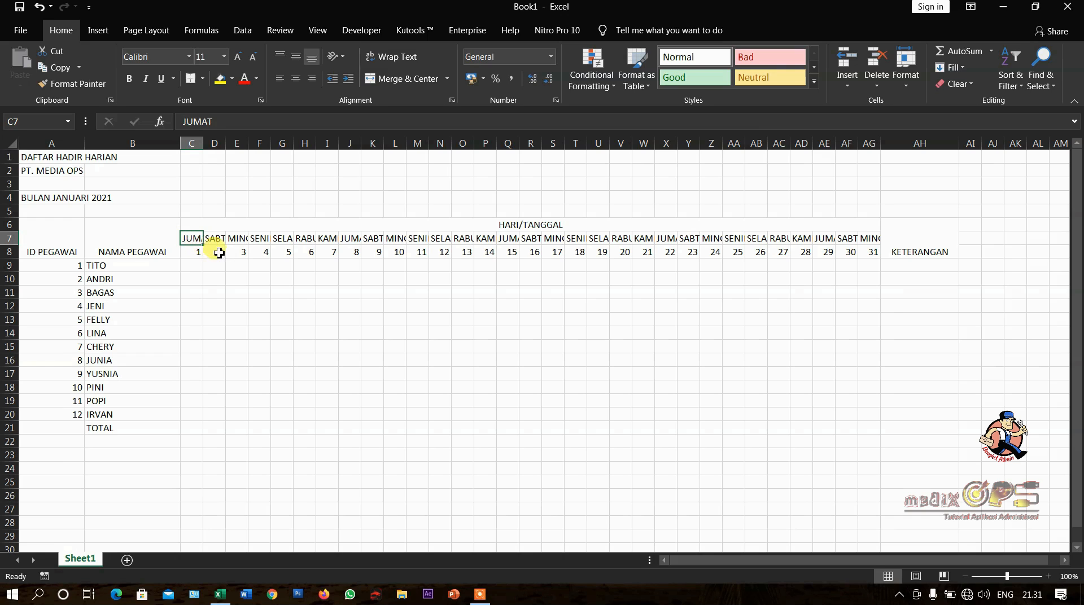
{"action": "left_click_drag", "start_coordinate": [194, 241], "coordinate": [869, 240]}
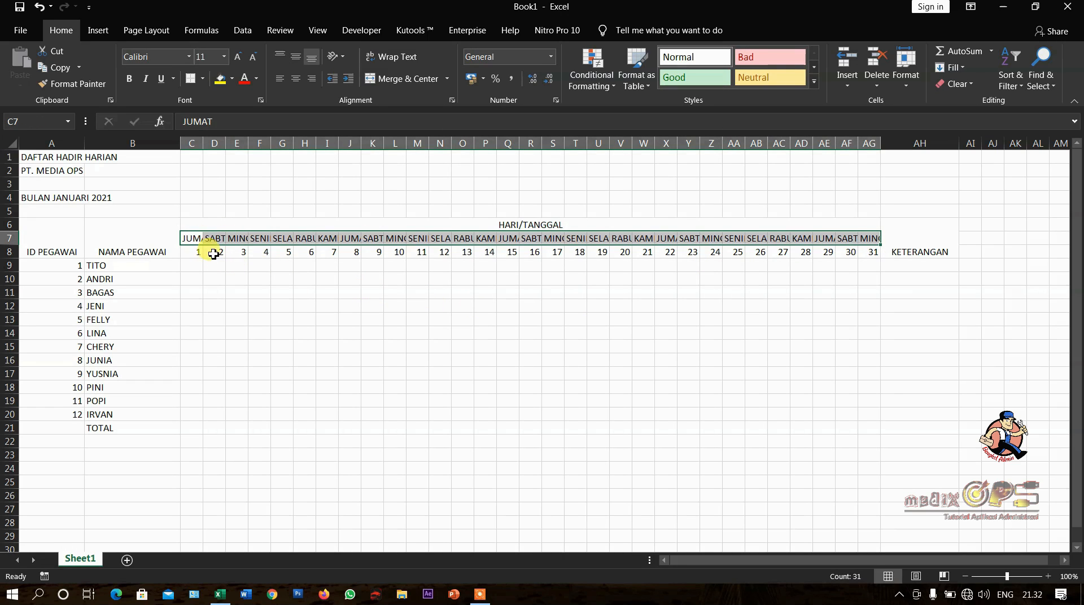
{"action": "left_click", "coordinate": [343, 57]}
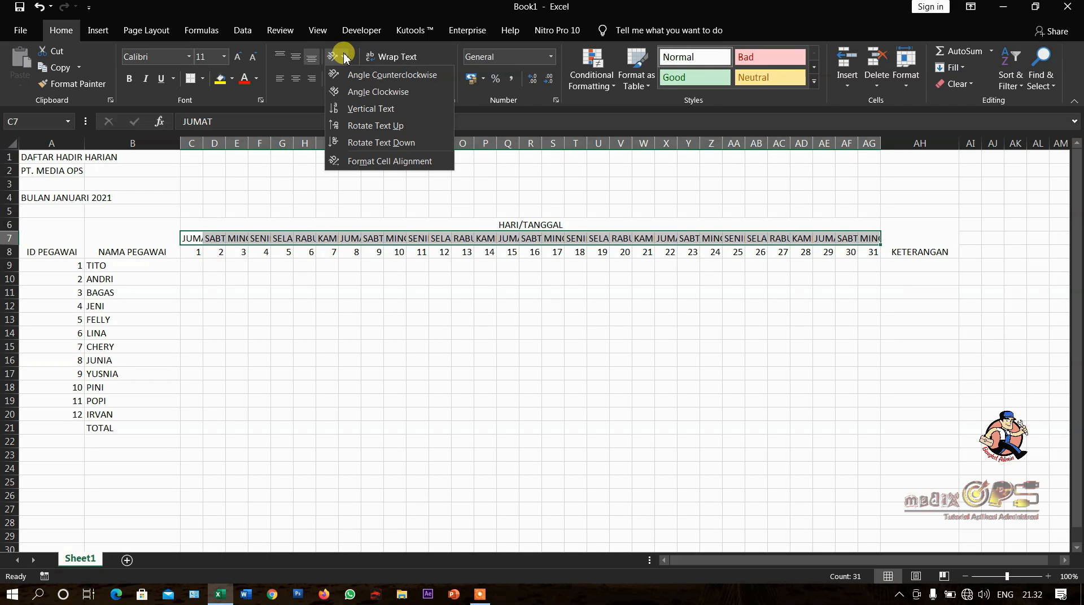
{"action": "left_click", "coordinate": [371, 127]}
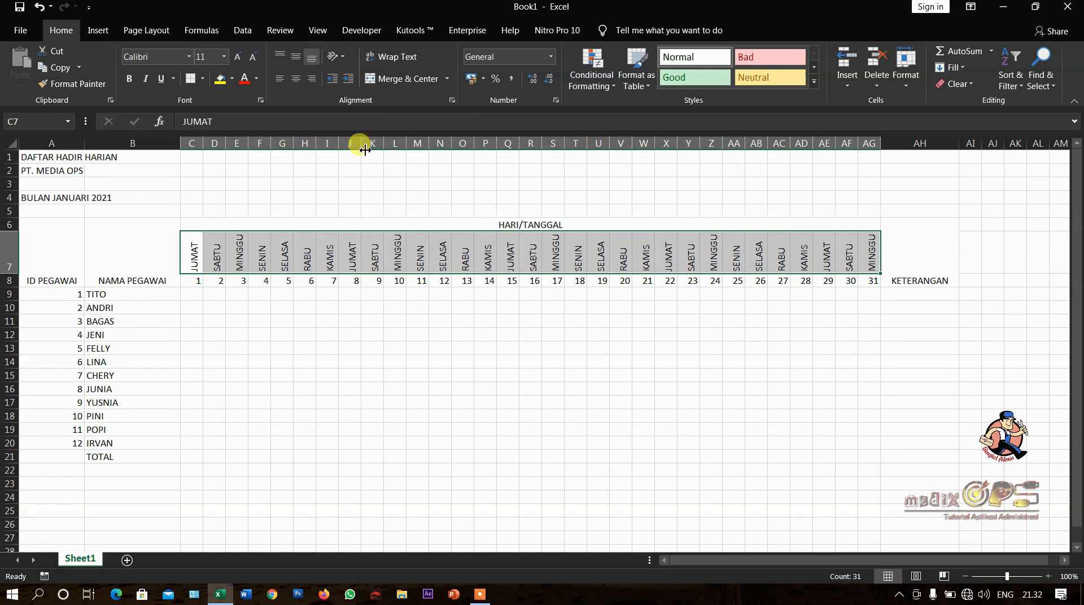
{"action": "left_click", "coordinate": [353, 318]}
{"action": "left_click_drag", "start_coordinate": [194, 259], "coordinate": [722, 271]}
{"action": "left_click", "coordinate": [733, 335]}
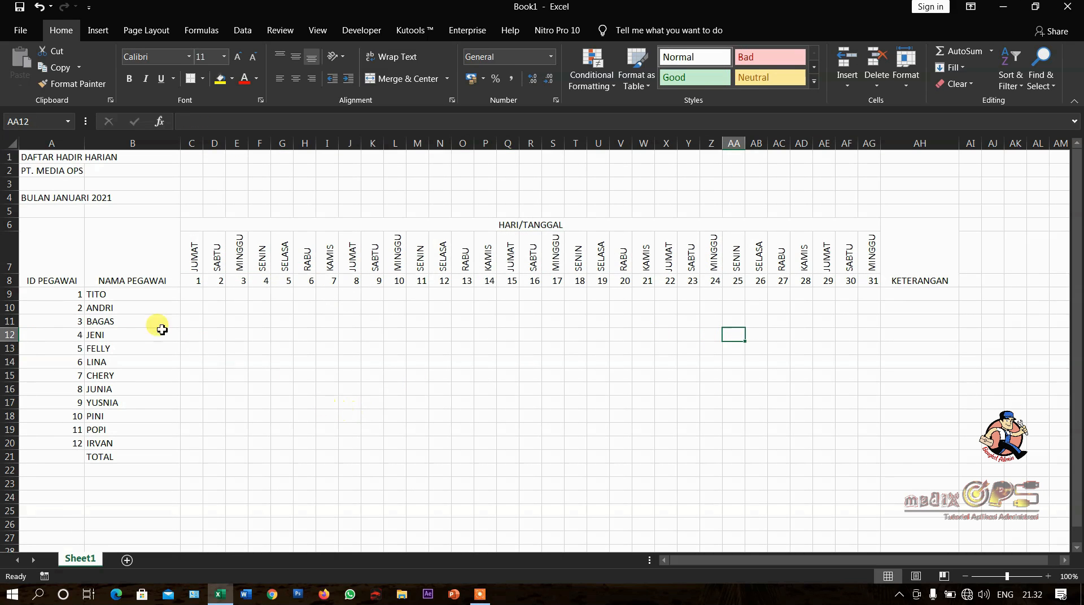
- Apply all borders to the attendance table, from the headings down to the TOTAL row (A6:AH21)
{"action": "left_click_drag", "start_coordinate": [54, 251], "coordinate": [910, 456]}
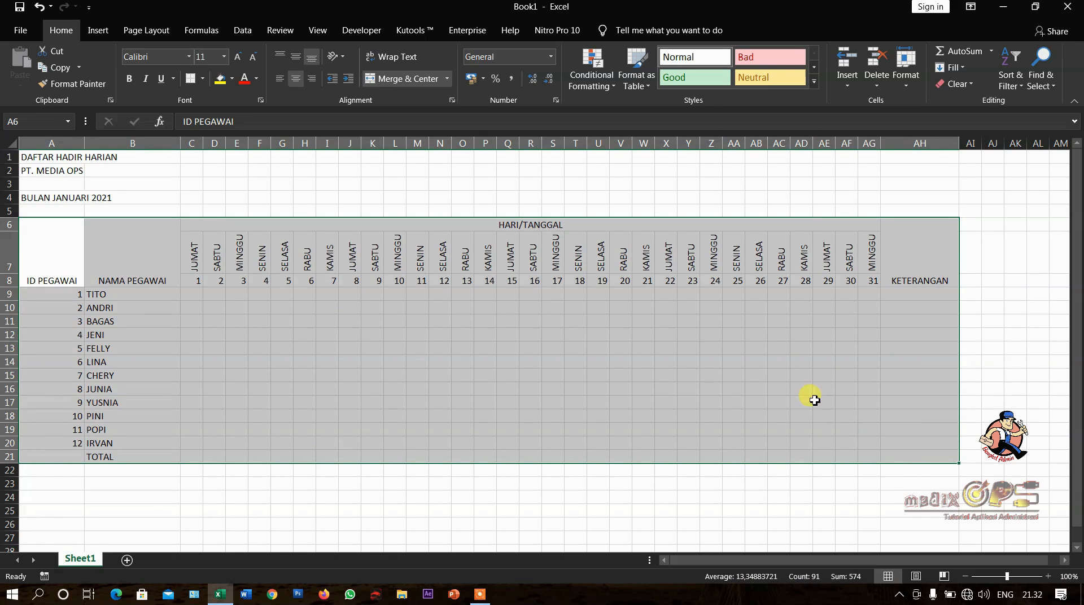
{"action": "left_click", "coordinate": [203, 79]}
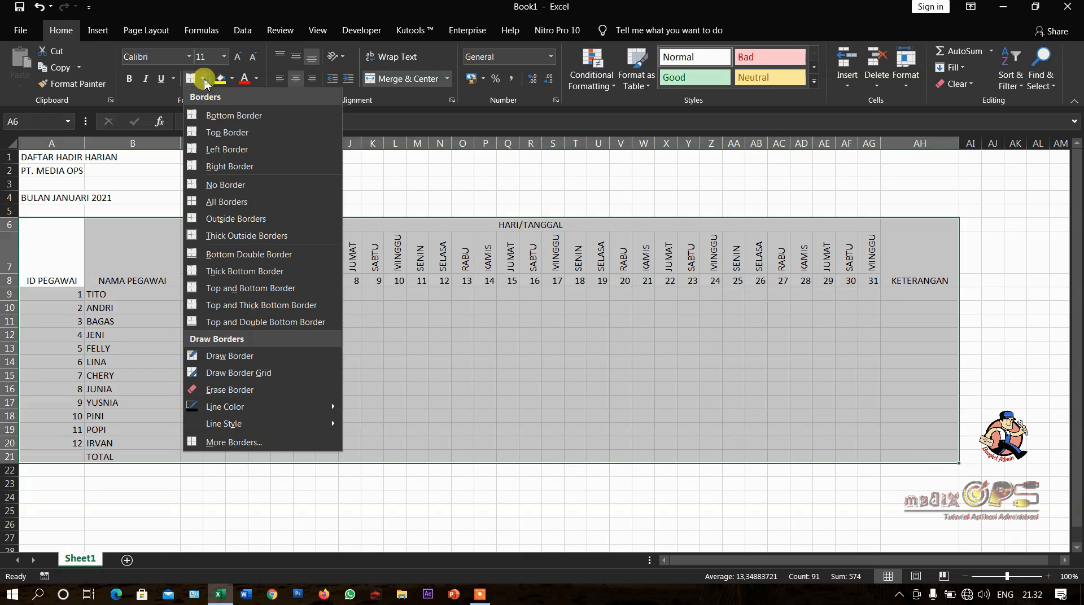
{"action": "left_click", "coordinate": [222, 204]}
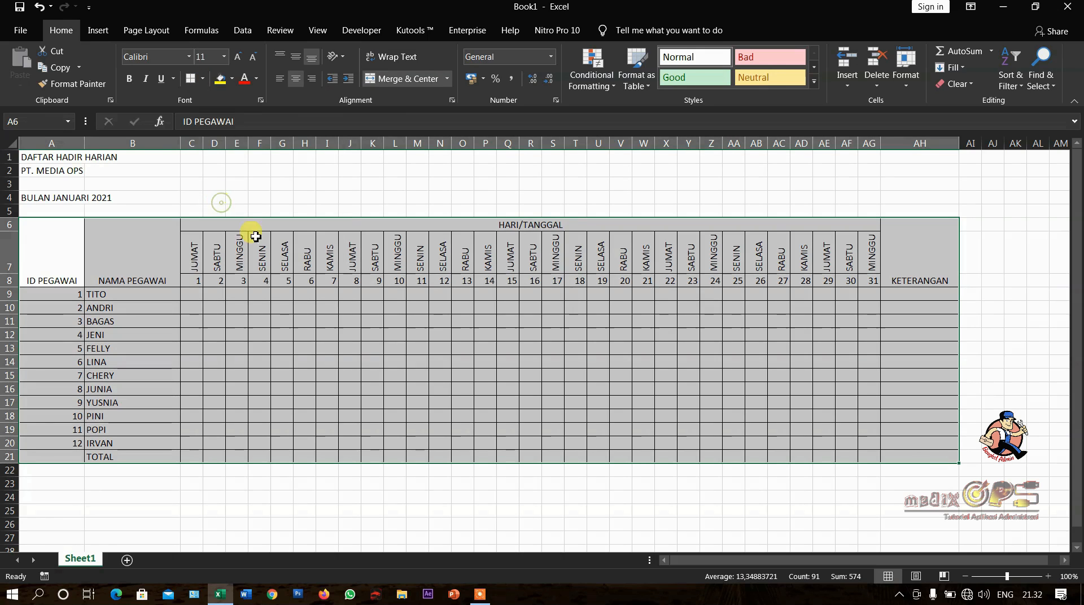
{"action": "left_click", "coordinate": [416, 362]}
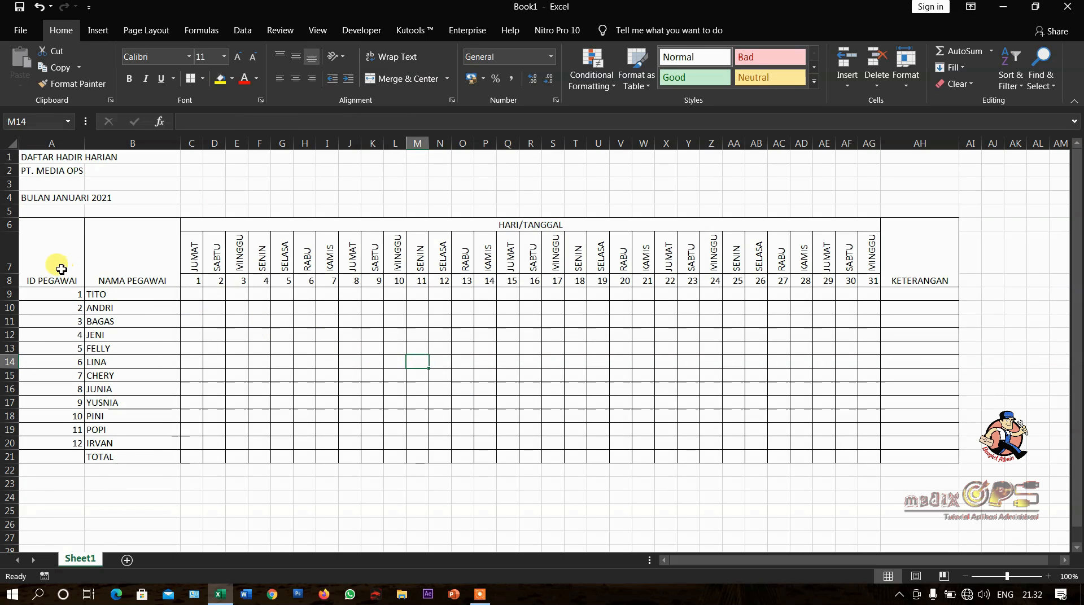
- Fill the table's heading rows A6:AH8 with the grey White, Background 1, Darker 35%
{"action": "left_click_drag", "start_coordinate": [60, 268], "coordinate": [903, 273]}
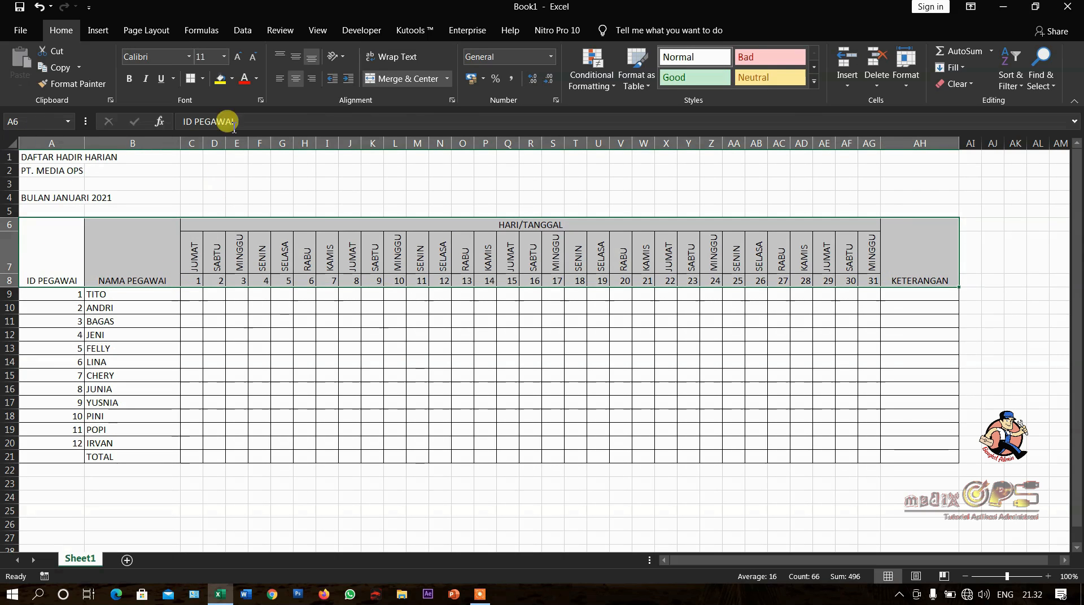
{"action": "left_click", "coordinate": [232, 78]}
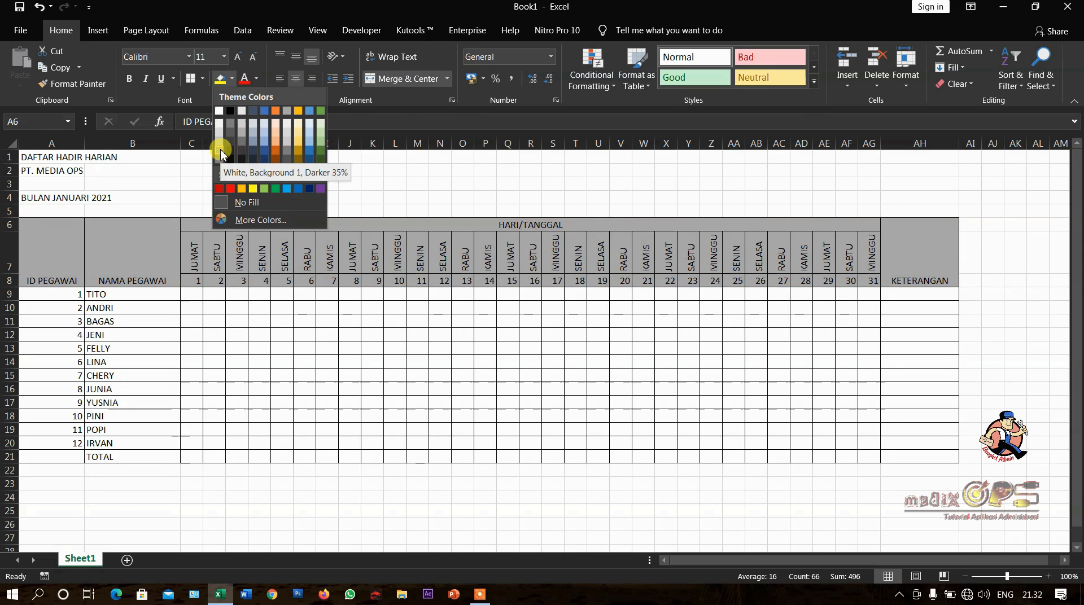
{"action": "left_click", "coordinate": [221, 152]}
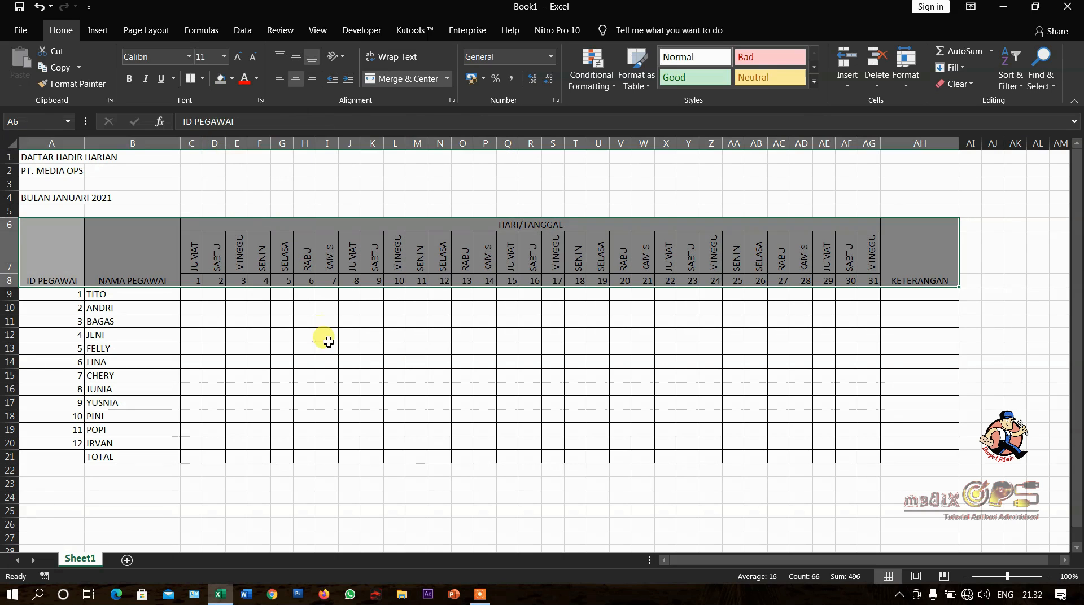
{"action": "left_click", "coordinate": [329, 345]}
{"action": "left_click", "coordinate": [319, 254]}
- Make the text in the heading rows A6:AH8 bold and increase the height of weekday row 7 slightly
{"action": "left_click_drag", "start_coordinate": [53, 269], "coordinate": [892, 277]}
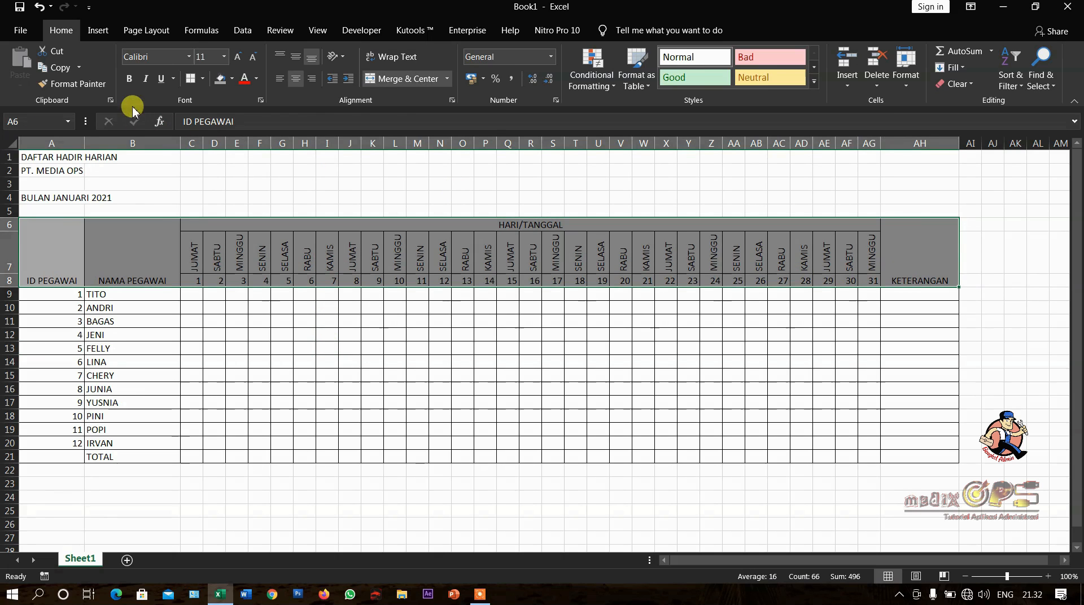
{"action": "left_click", "coordinate": [129, 80]}
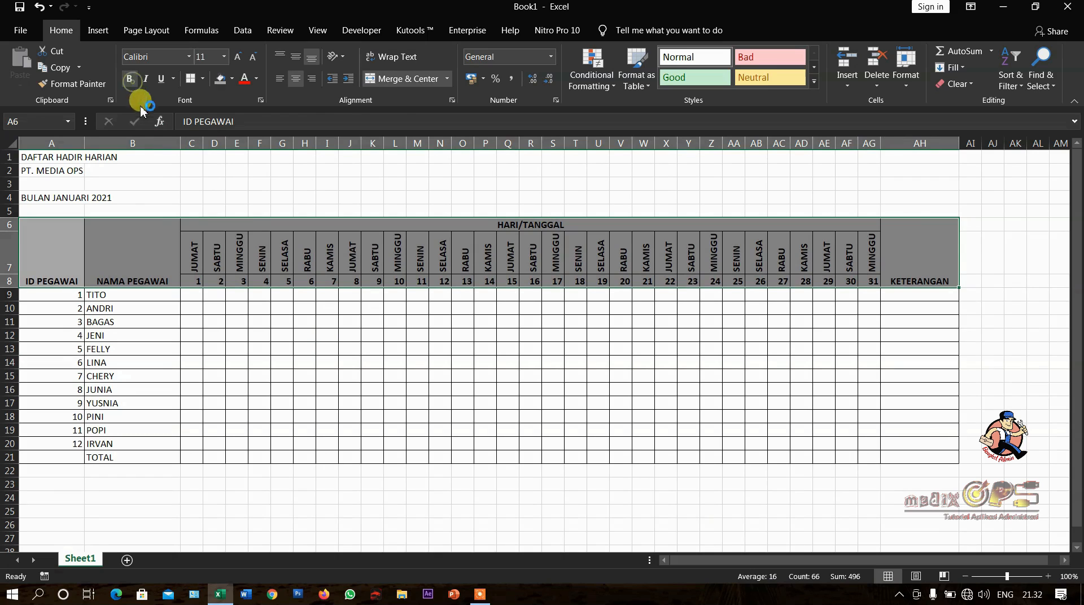
{"action": "left_click", "coordinate": [375, 346]}
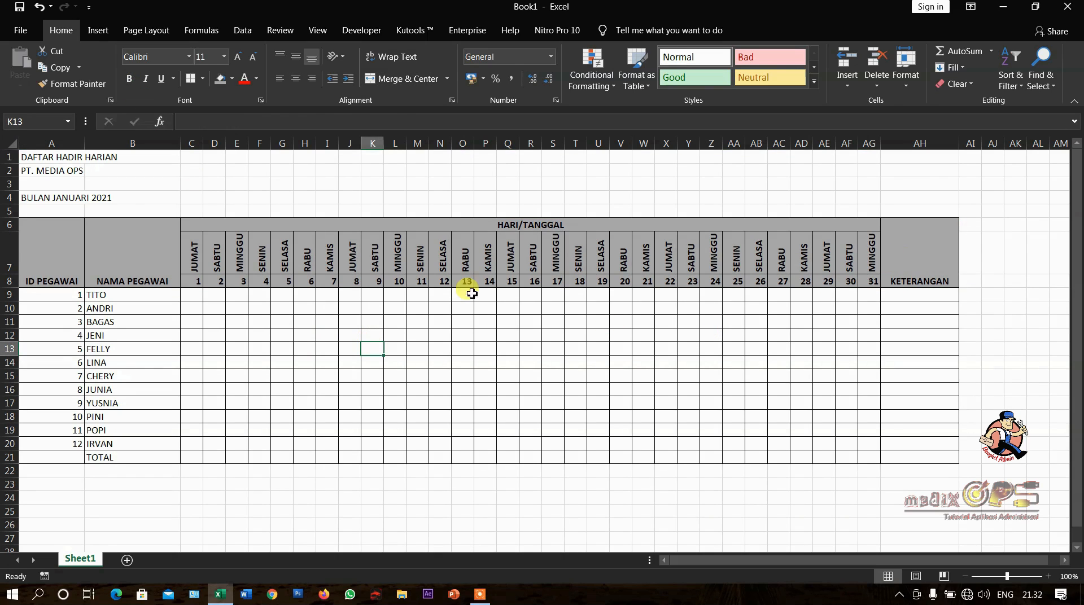
{"action": "left_click_drag", "start_coordinate": [12, 275], "coordinate": [20, 278]}
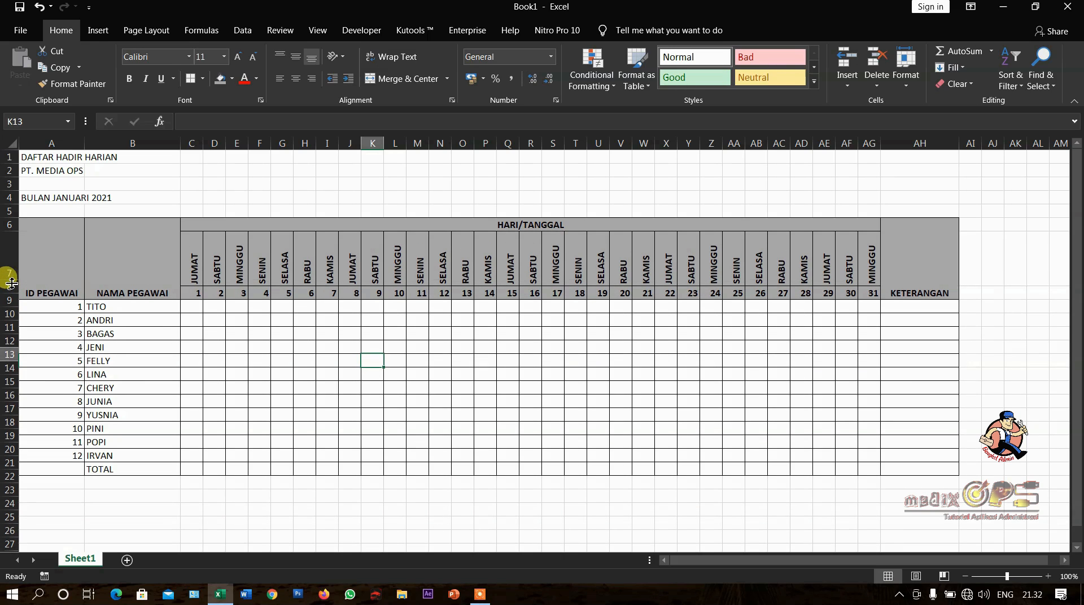
- Middle-align the ID PEGAWAI, NAMA PEGAWAI and KETERANGAN headings vertically in their merged cells
{"action": "left_click", "coordinate": [51, 272]}
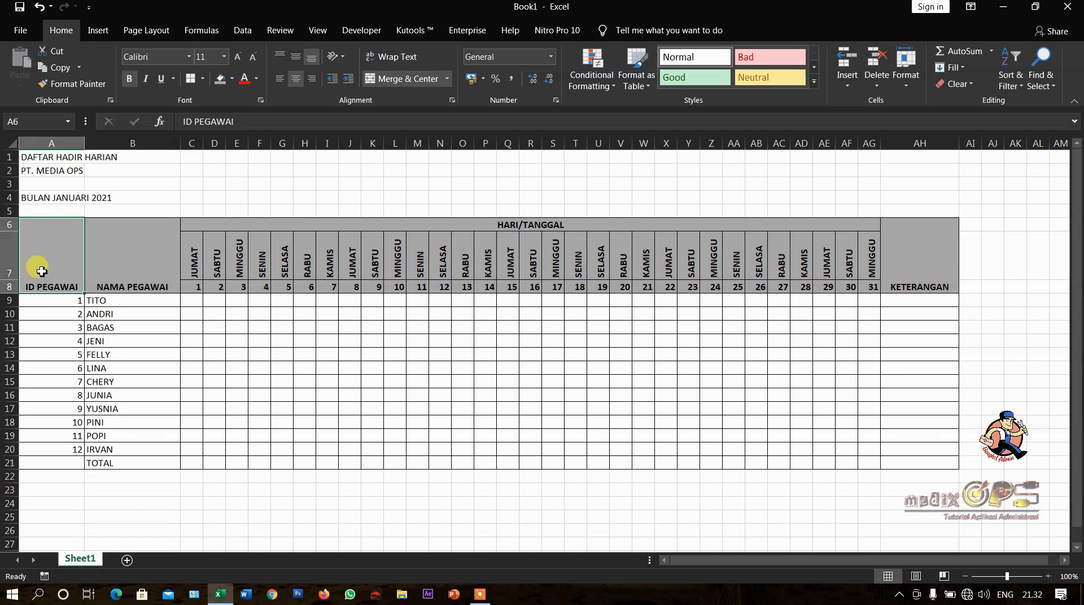
{"action": "left_click_drag", "start_coordinate": [49, 278], "coordinate": [157, 272]}
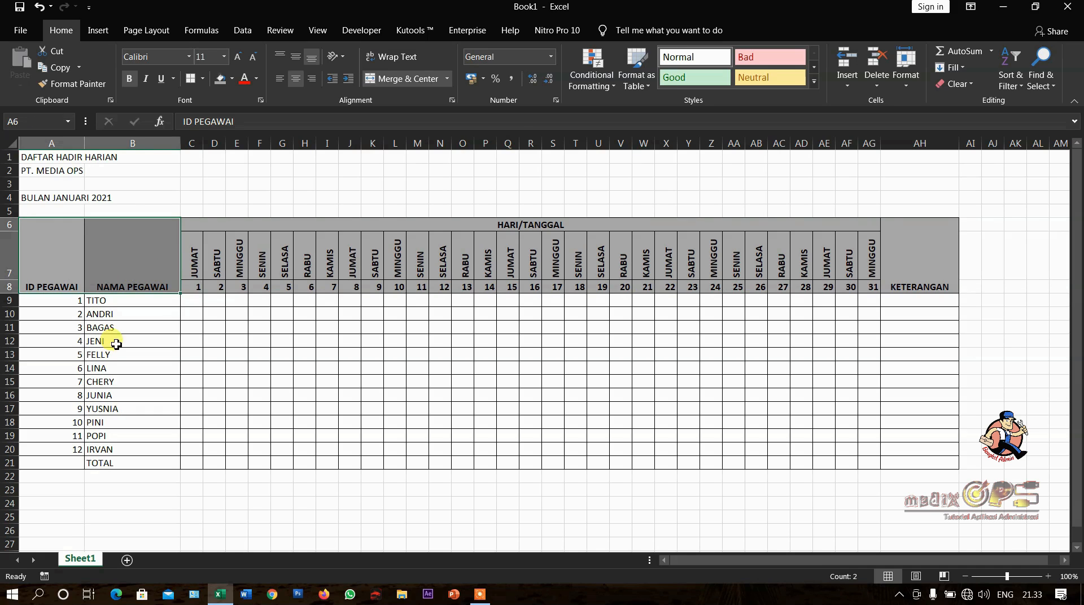
{"action": "left_click", "coordinate": [113, 342]}
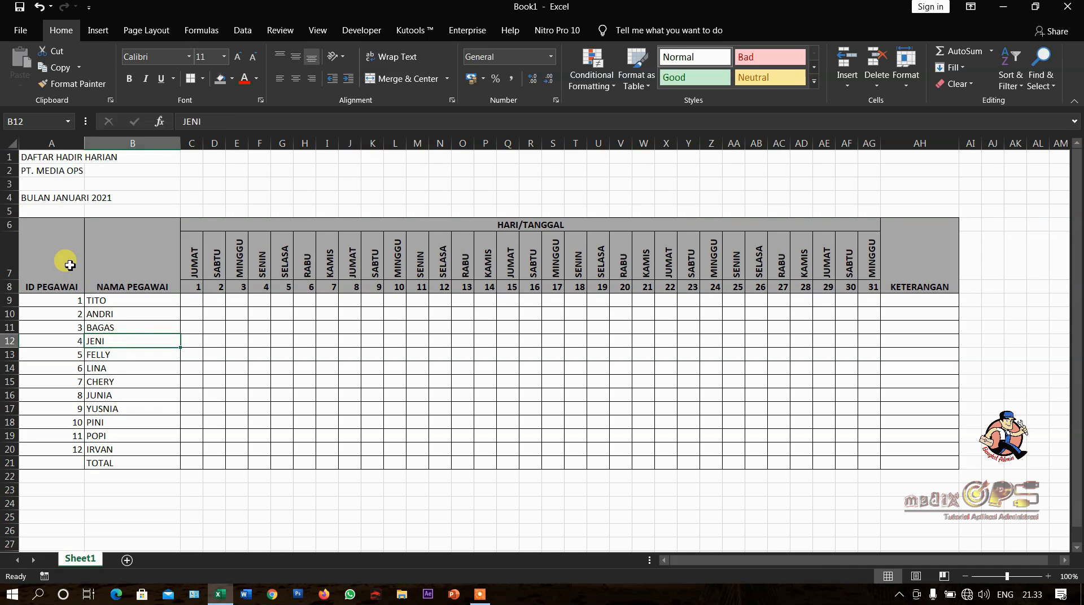
{"action": "left_click_drag", "start_coordinate": [70, 265], "coordinate": [135, 267]}
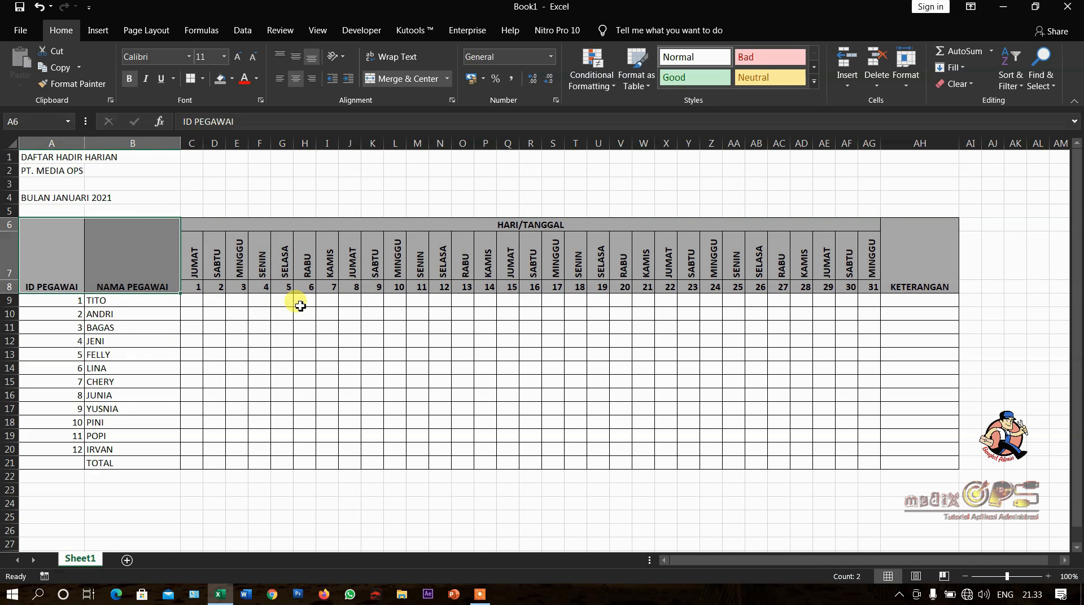
{"action": "left_click", "coordinate": [104, 269]}
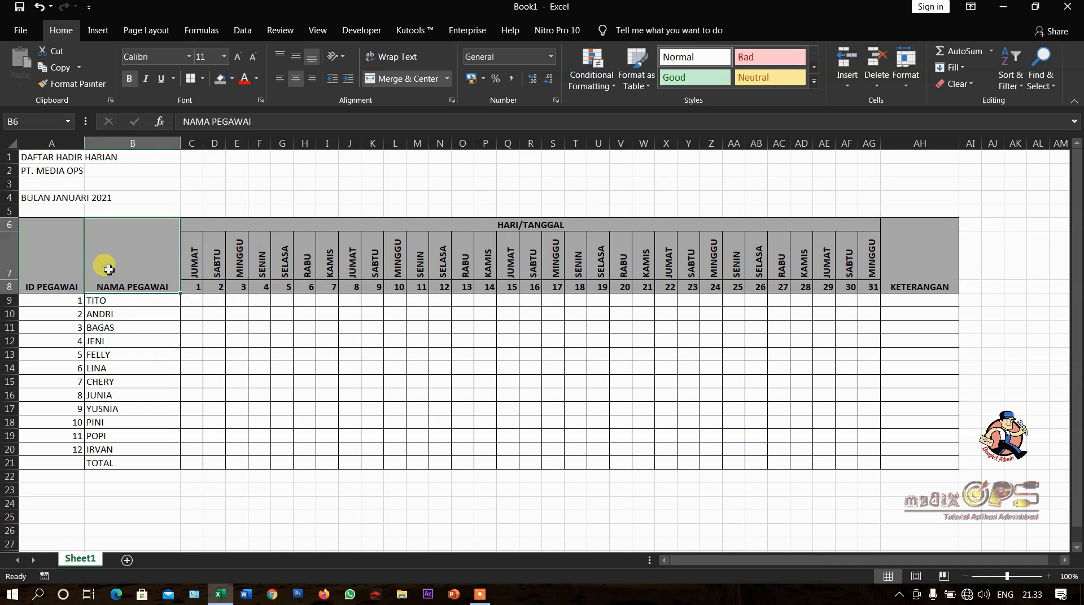
{"action": "left_click", "coordinate": [120, 320]}
{"action": "left_click_drag", "start_coordinate": [56, 271], "coordinate": [116, 270]}
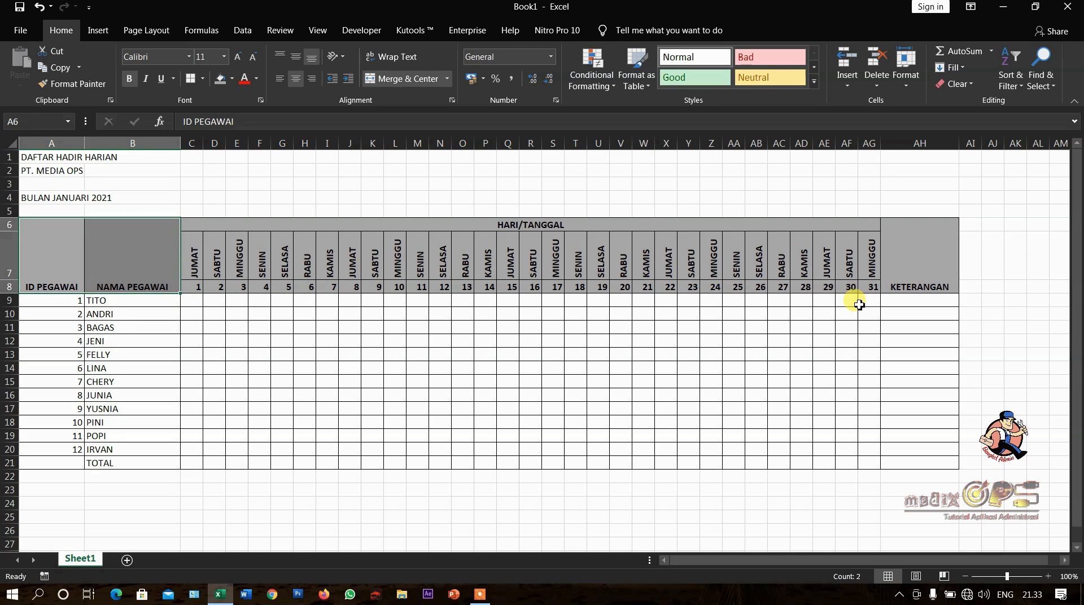
{"action": "left_click", "coordinate": [915, 268], "text": "ctrl"}
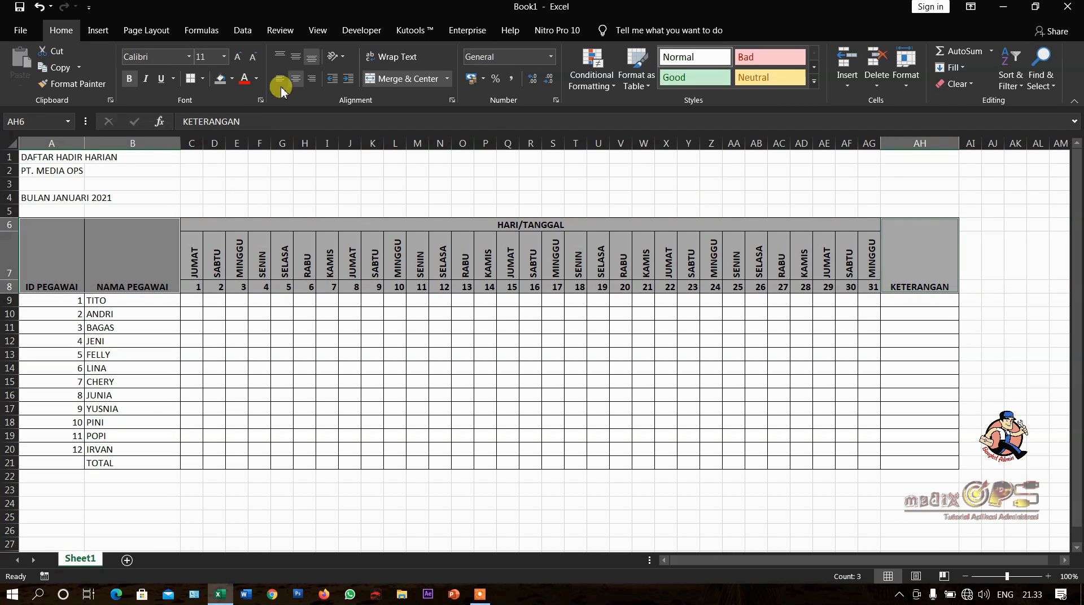
{"action": "left_click", "coordinate": [294, 59]}
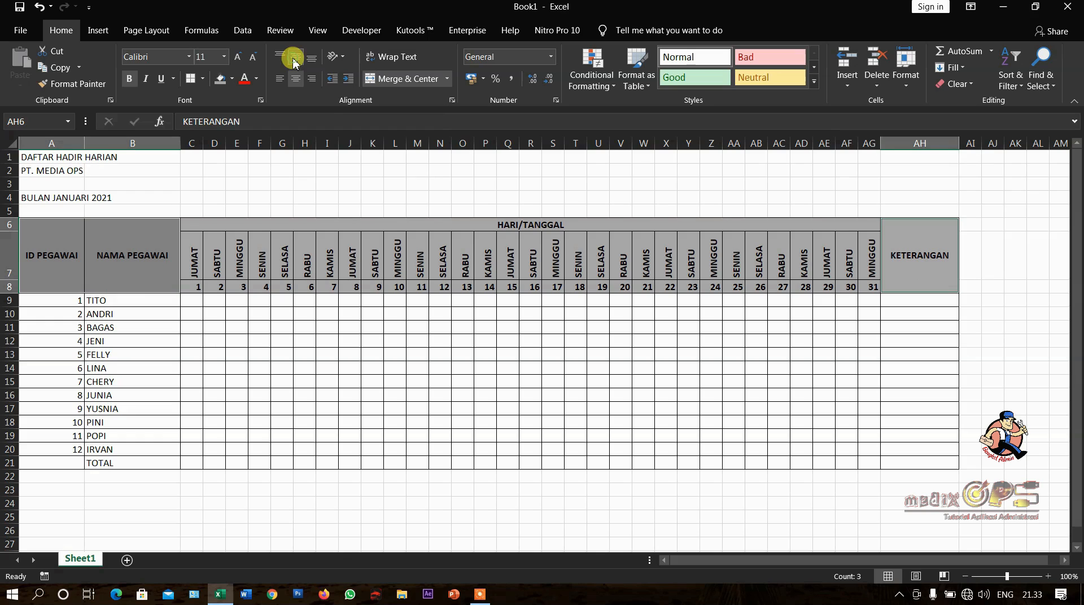
{"action": "left_click", "coordinate": [906, 317]}
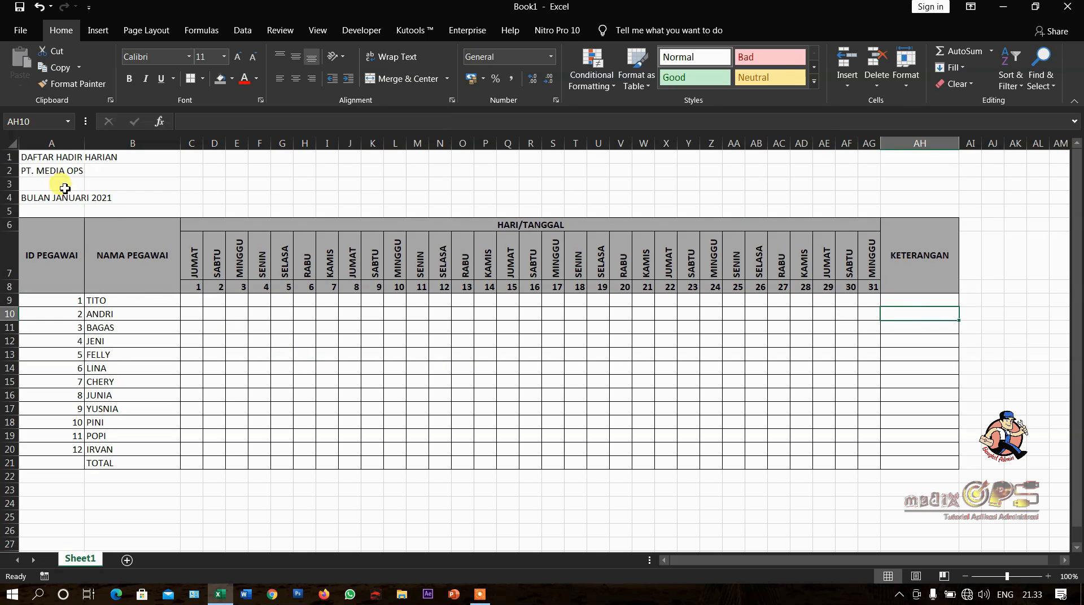
- Center the title lines in A1:AH4 over the table's full width with the Center Across Selection horizontal alignment
{"action": "left_click", "coordinate": [38, 157]}
{"action": "left_click", "coordinate": [38, 169]}
{"action": "left_click", "coordinate": [47, 199]}
{"action": "left_click", "coordinate": [44, 172]}
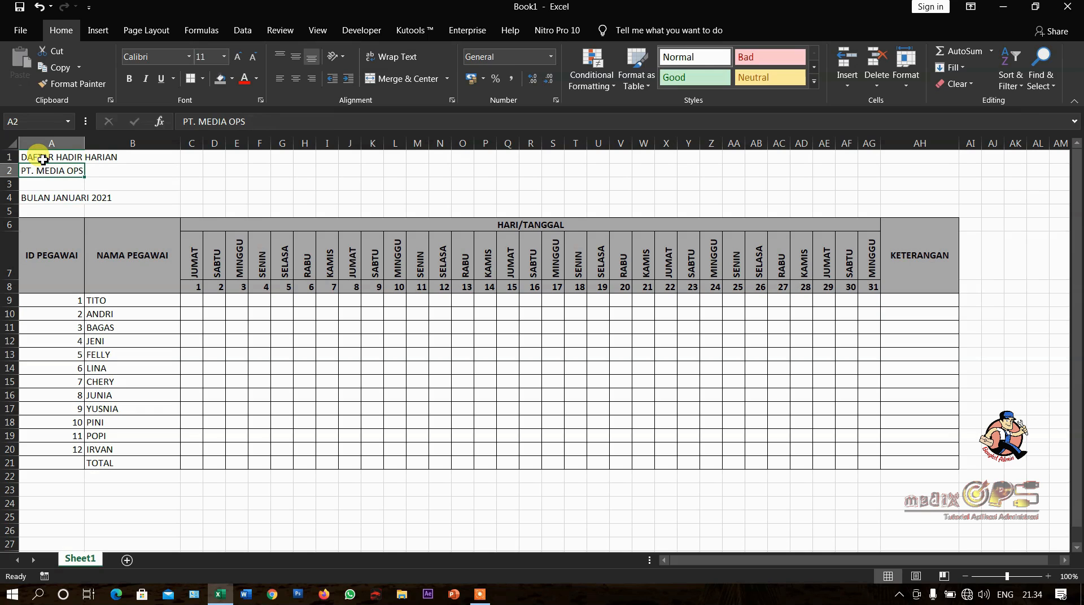
{"action": "left_click", "coordinate": [43, 159]}
{"action": "left_click", "coordinate": [44, 172]}
{"action": "left_click_drag", "start_coordinate": [41, 158], "coordinate": [953, 200]}
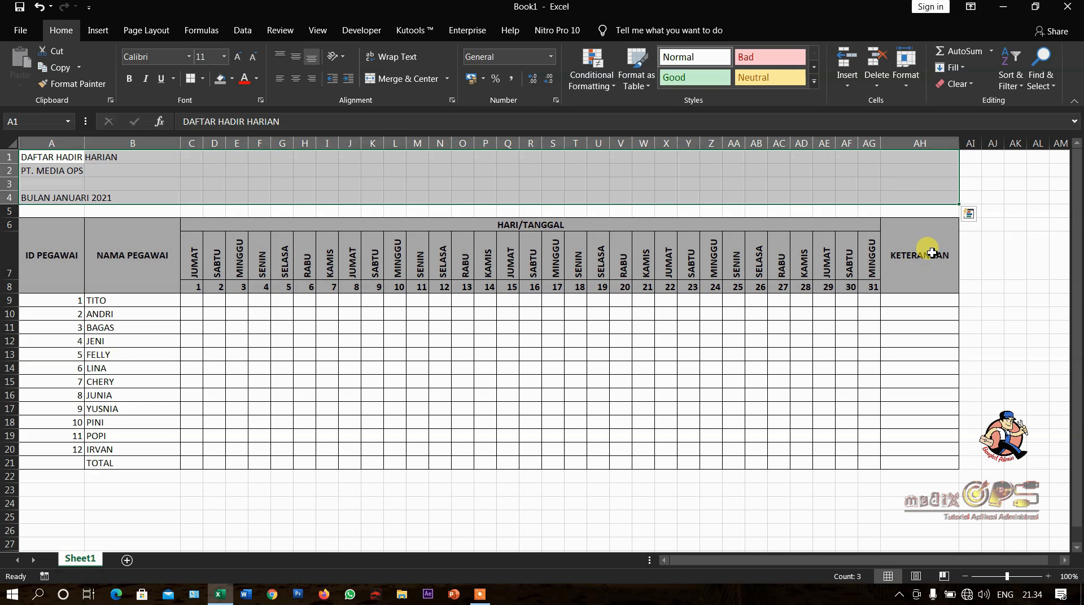
{"action": "left_click", "coordinate": [910, 88]}
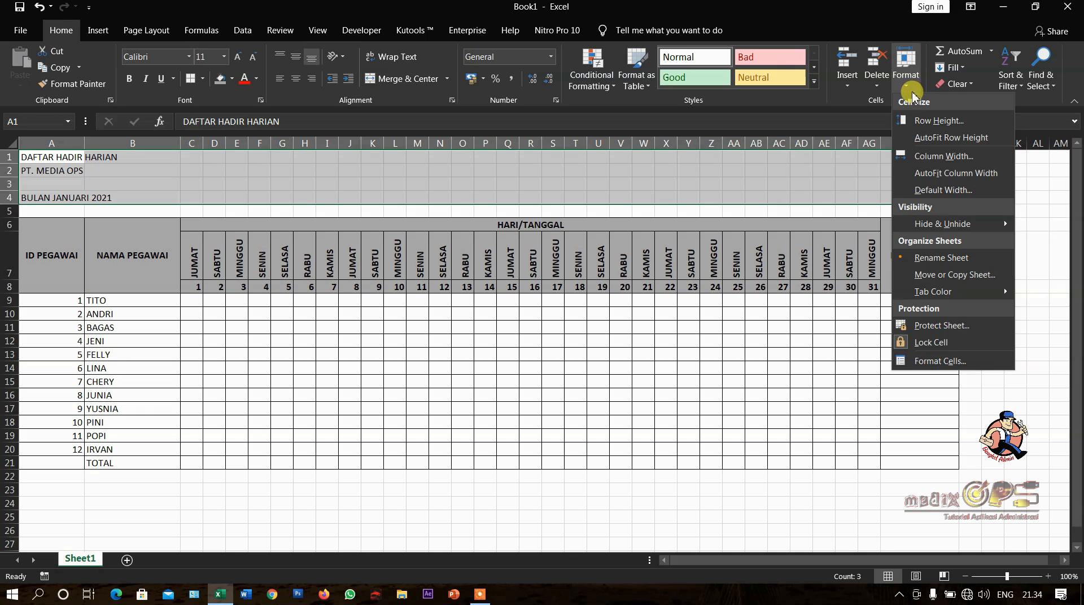
{"action": "left_click", "coordinate": [931, 360]}
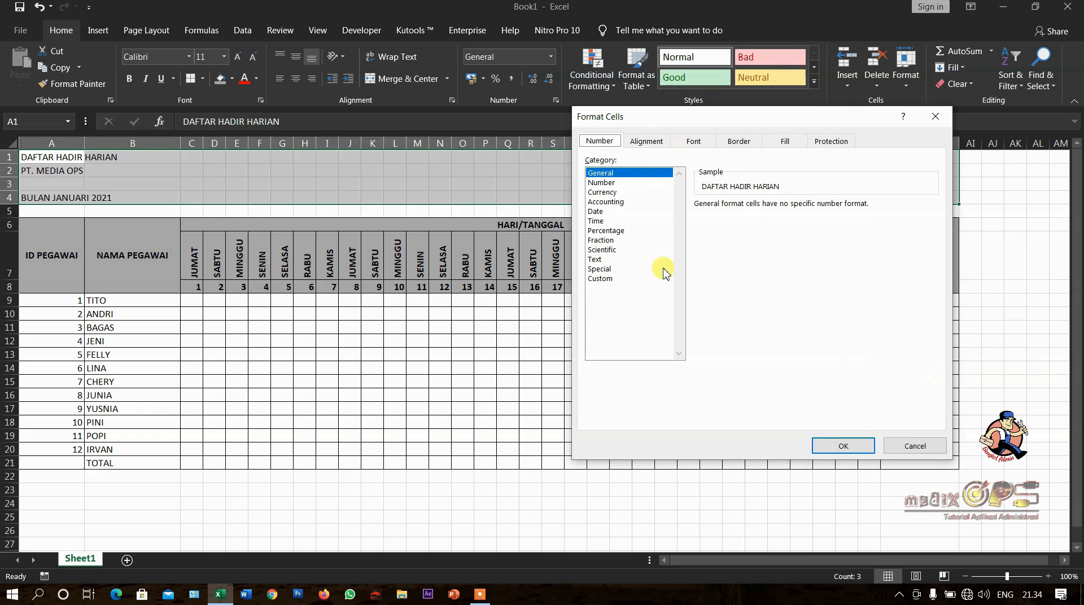
{"action": "left_click", "coordinate": [644, 150]}
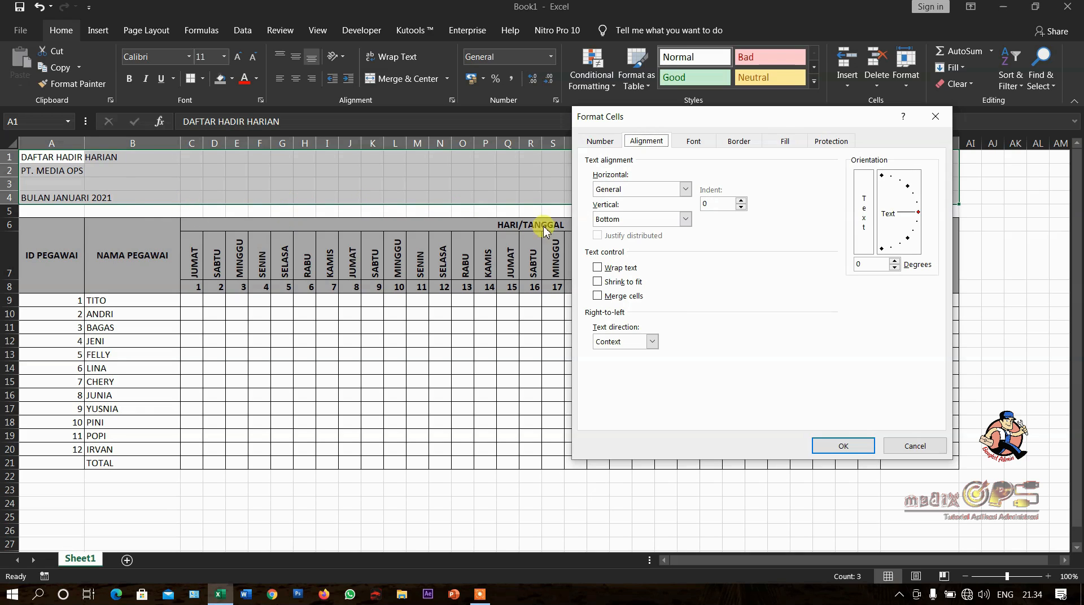
{"action": "left_click", "coordinate": [640, 194]}
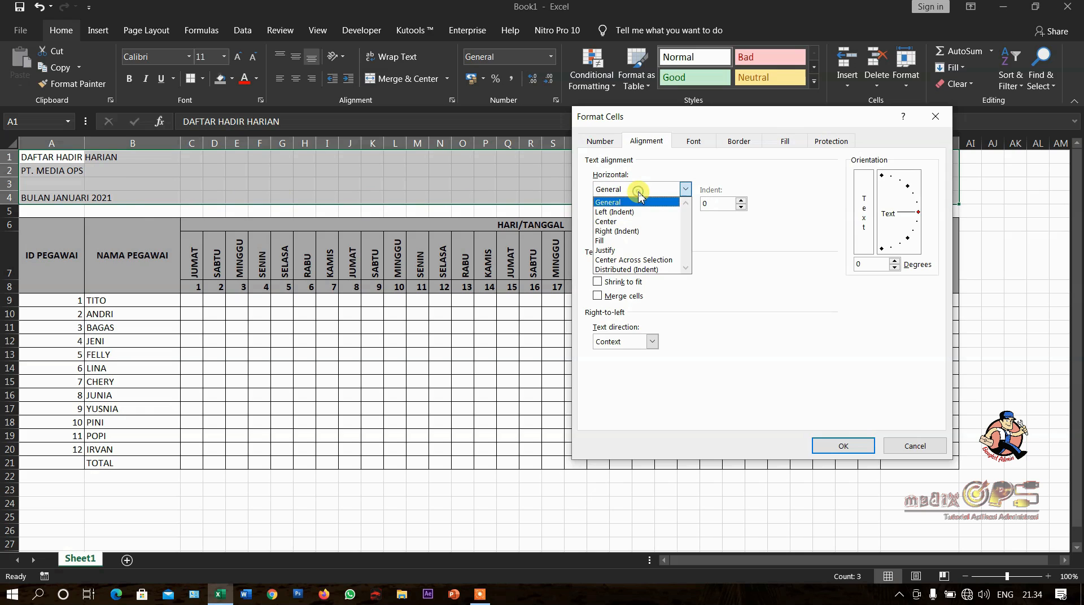
{"action": "left_click", "coordinate": [647, 260]}
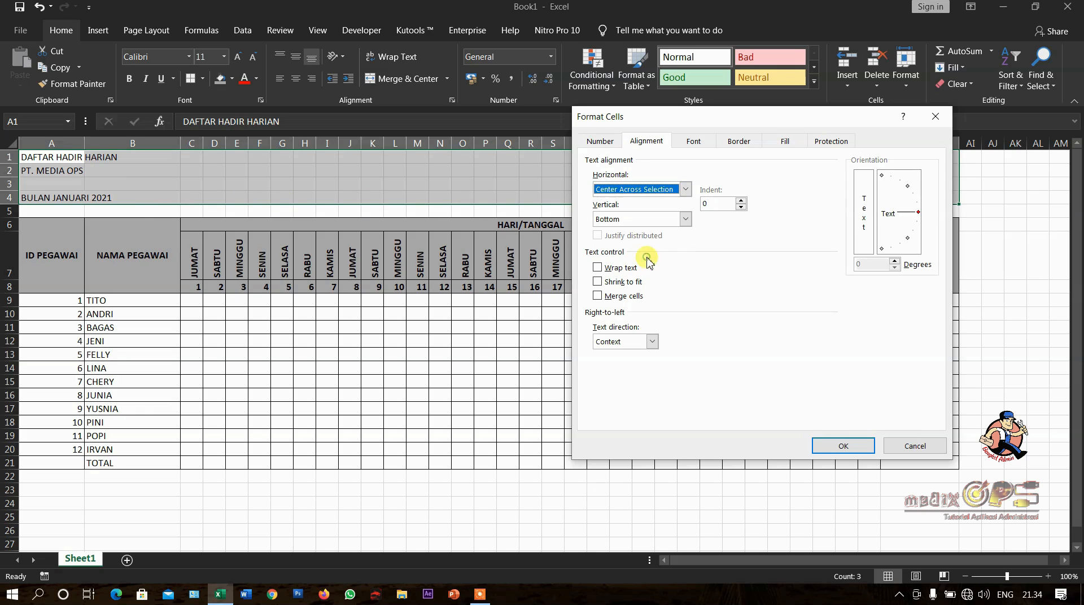
{"action": "left_click", "coordinate": [845, 448]}
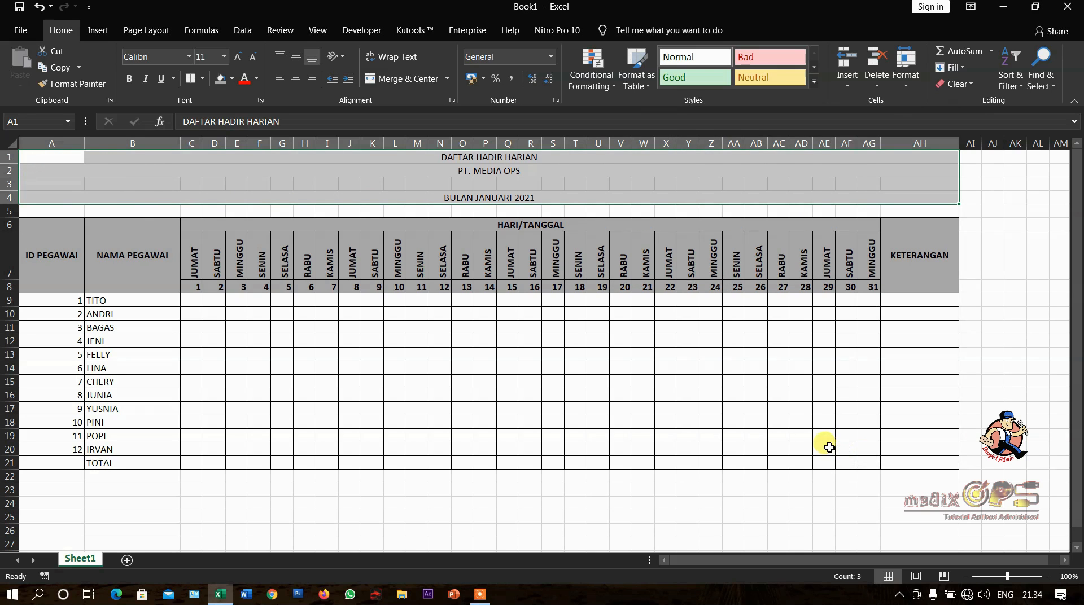
- Format the title lines in A1:AH4 as bold Adobe Fan Heiti Std B text at size 14
{"action": "left_click", "coordinate": [129, 85]}
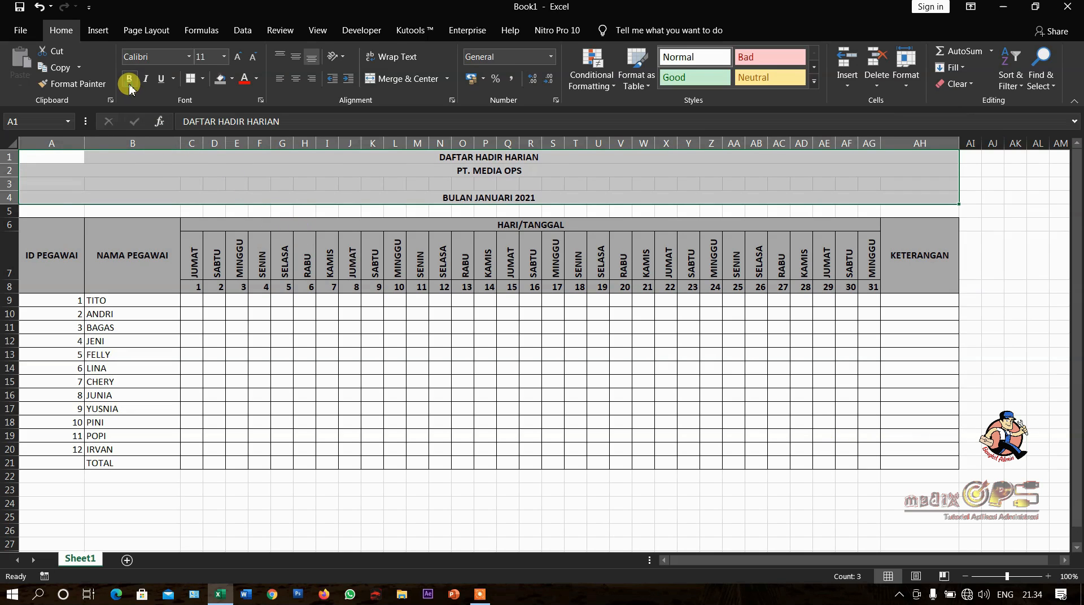
{"action": "left_click", "coordinate": [188, 57]}
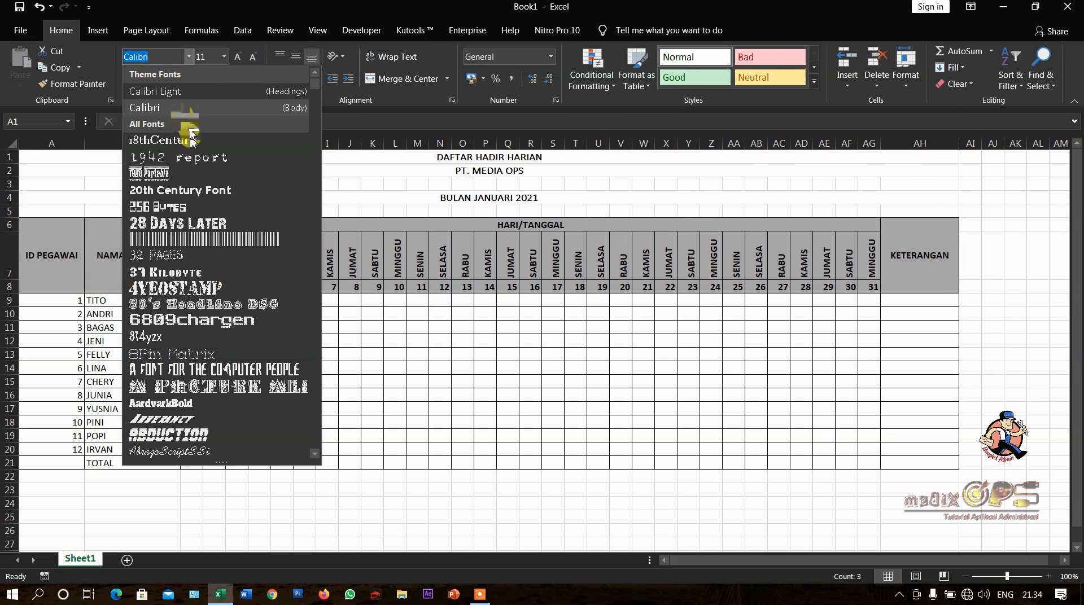
{"action": "scroll", "coordinate": [239, 353], "scroll_direction": "down", "scroll_amount": 5}
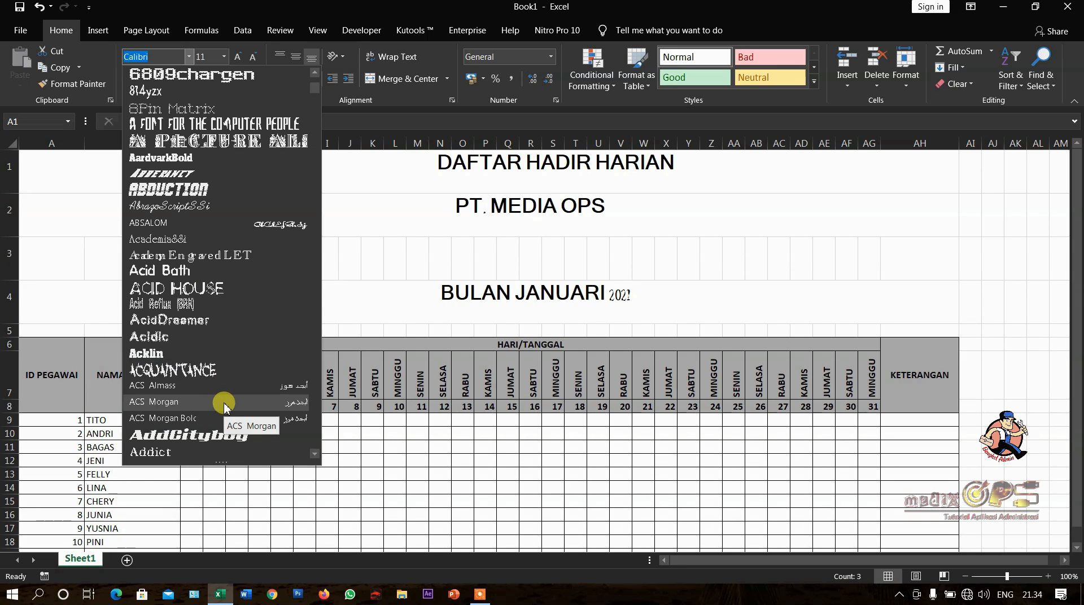
{"action": "scroll", "coordinate": [225, 406], "scroll_direction": "down", "scroll_amount": 3}
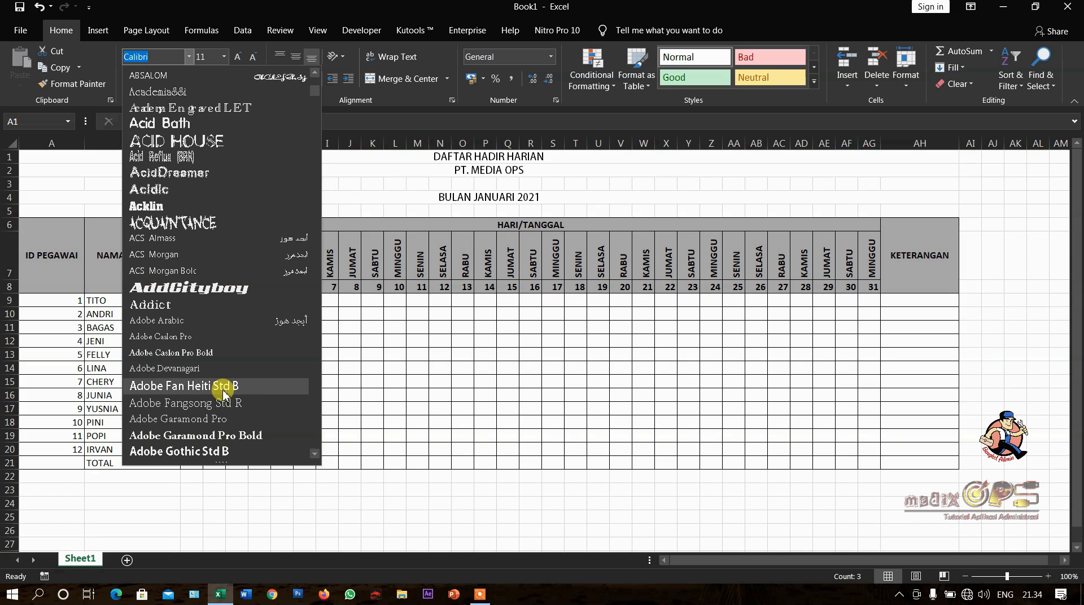
{"action": "left_click", "coordinate": [224, 387]}
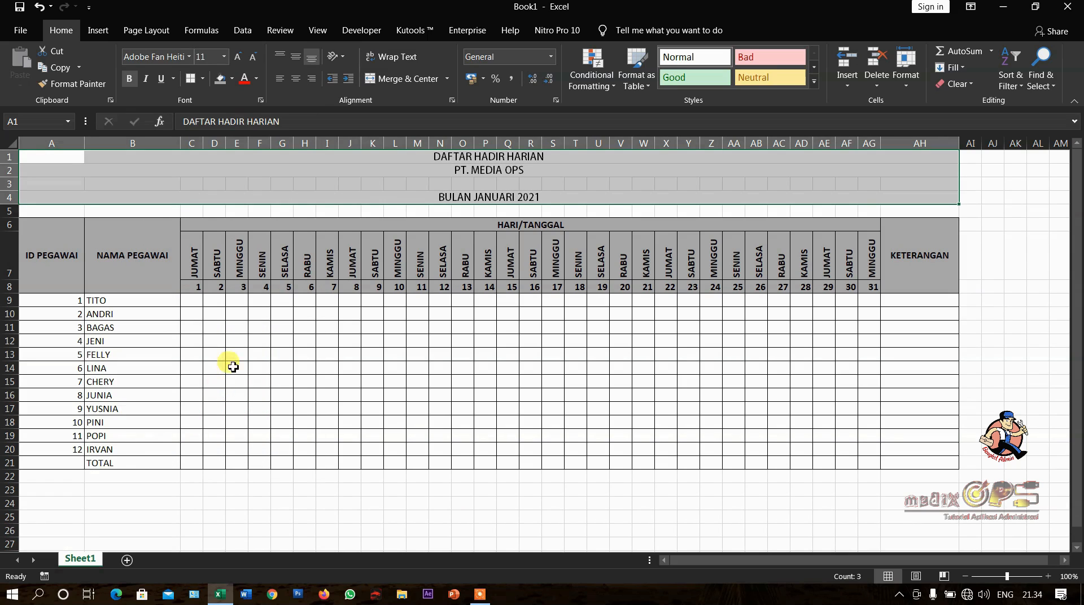
{"action": "left_click", "coordinate": [226, 58]}
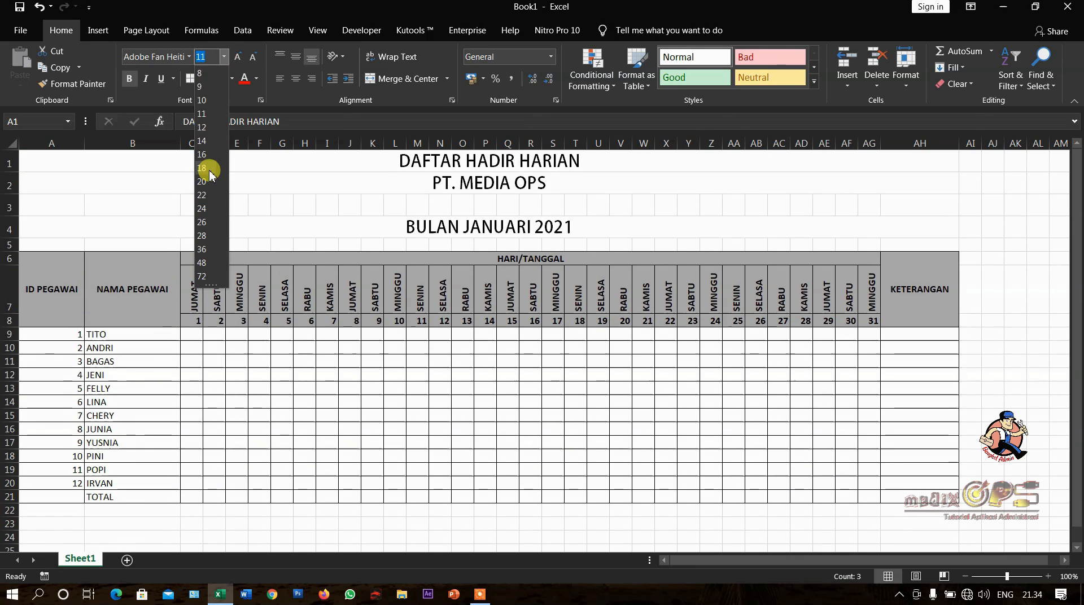
{"action": "left_click", "coordinate": [204, 140]}
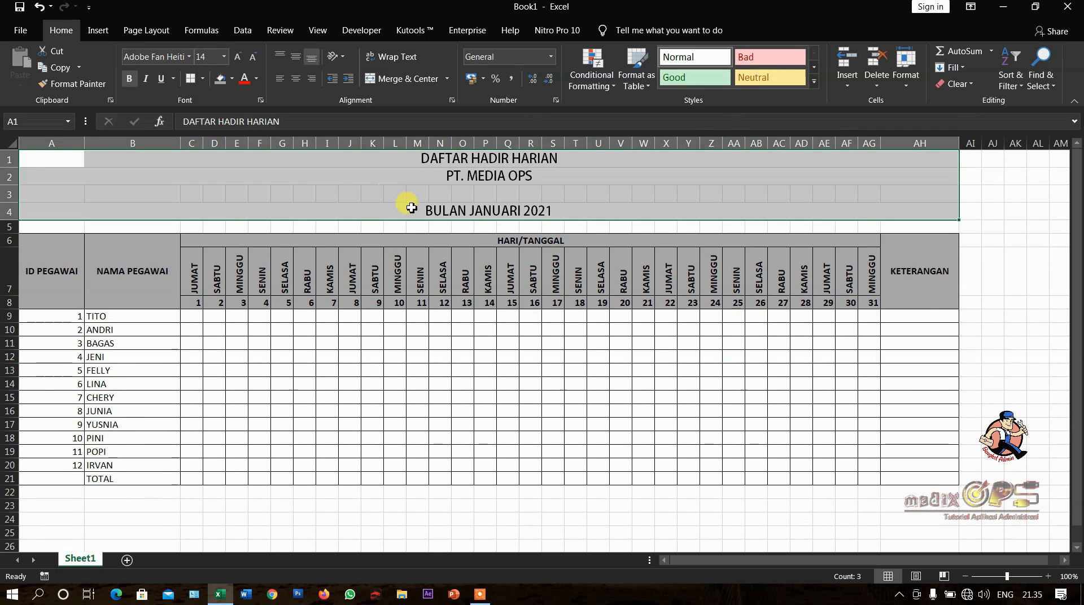
{"action": "left_click", "coordinate": [432, 357]}
{"action": "scroll", "coordinate": [434, 363], "scroll_direction": "down", "scroll_amount": 1}
{"action": "scroll", "coordinate": [435, 364], "scroll_direction": "up", "scroll_amount": 1}
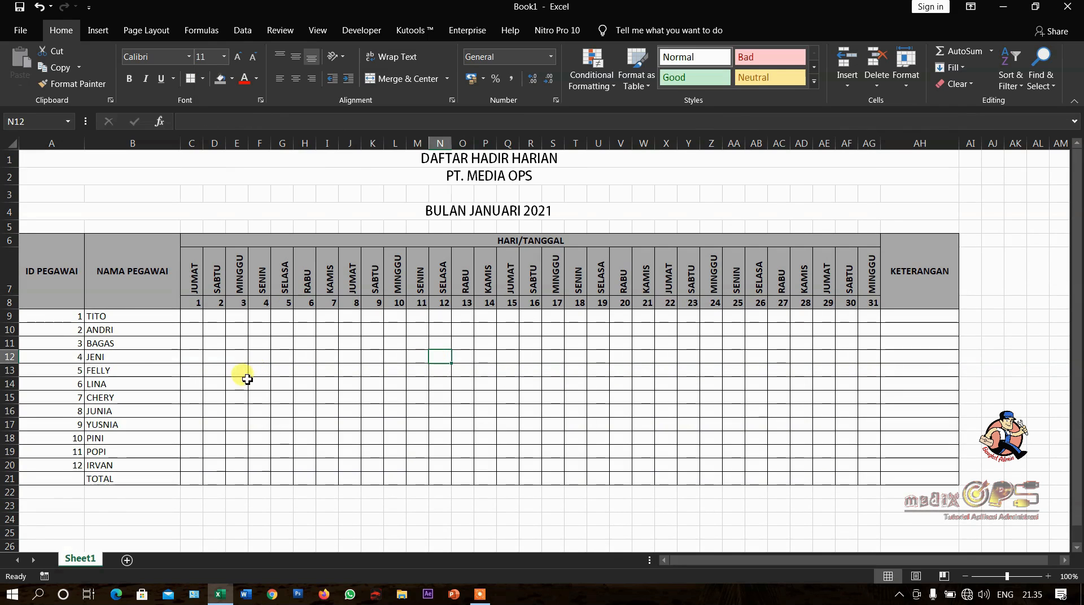
- Increase the height of the employee and TOTAL rows 9 to 21 uniformly to roughly one and a half times
{"action": "left_click", "coordinate": [112, 318]}
{"action": "left_click", "coordinate": [113, 329]}
{"action": "left_click", "coordinate": [113, 318]}
{"action": "left_click", "coordinate": [118, 332]}
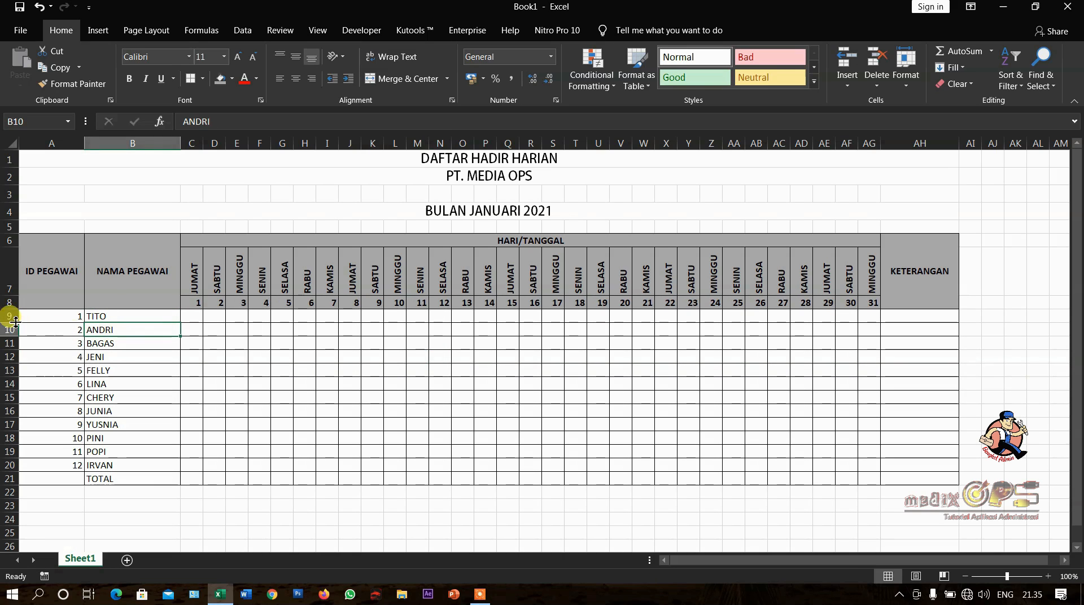
{"action": "left_click_drag", "start_coordinate": [10, 317], "coordinate": [40, 475]}
{"action": "left_click", "coordinate": [126, 371]}
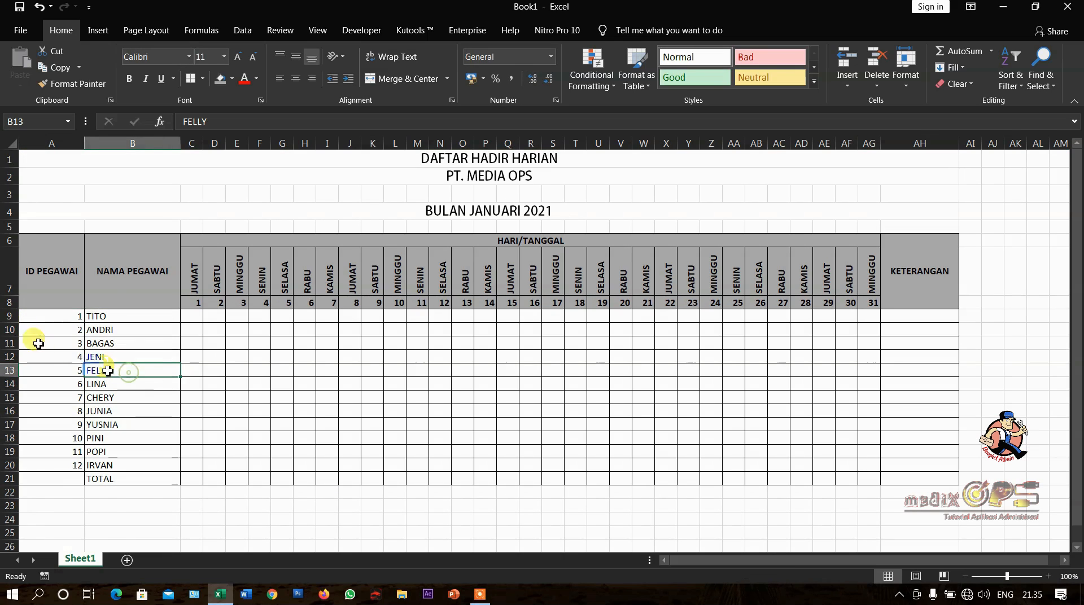
{"action": "left_click_drag", "start_coordinate": [10, 317], "coordinate": [9, 478]}
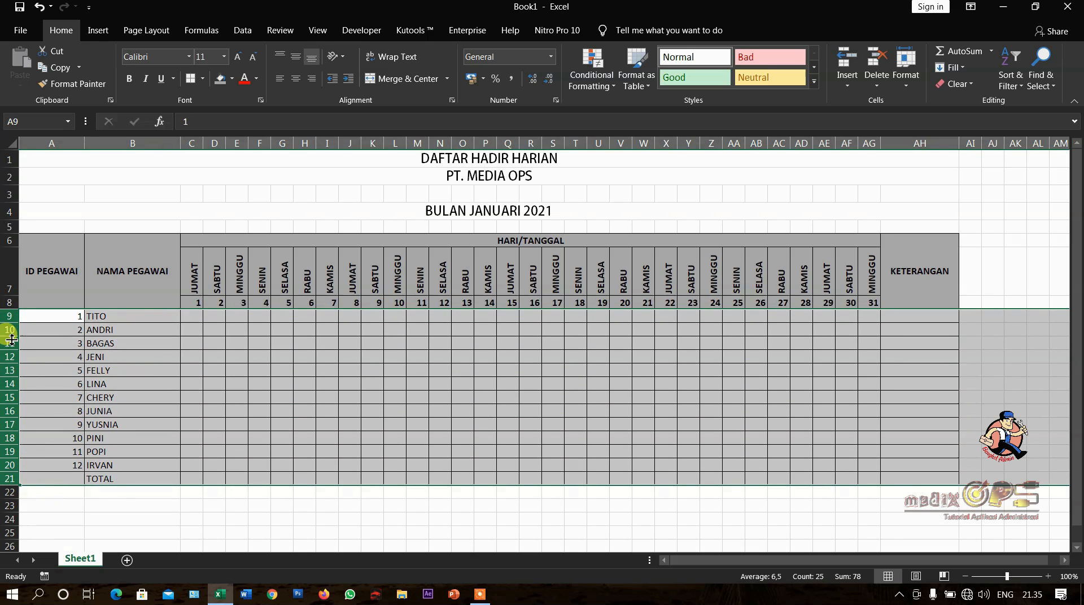
{"action": "left_click_drag", "start_coordinate": [12, 339], "coordinate": [12, 347]}
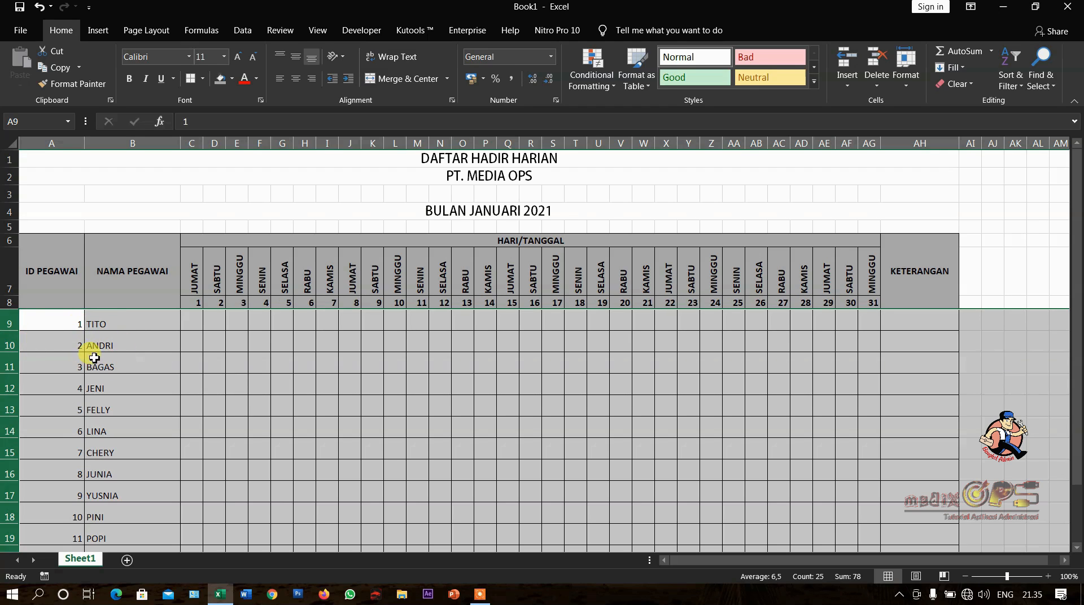
- Middle-align the contents of rows 9 to 21 vertically in their cells
{"action": "left_click", "coordinate": [297, 63]}
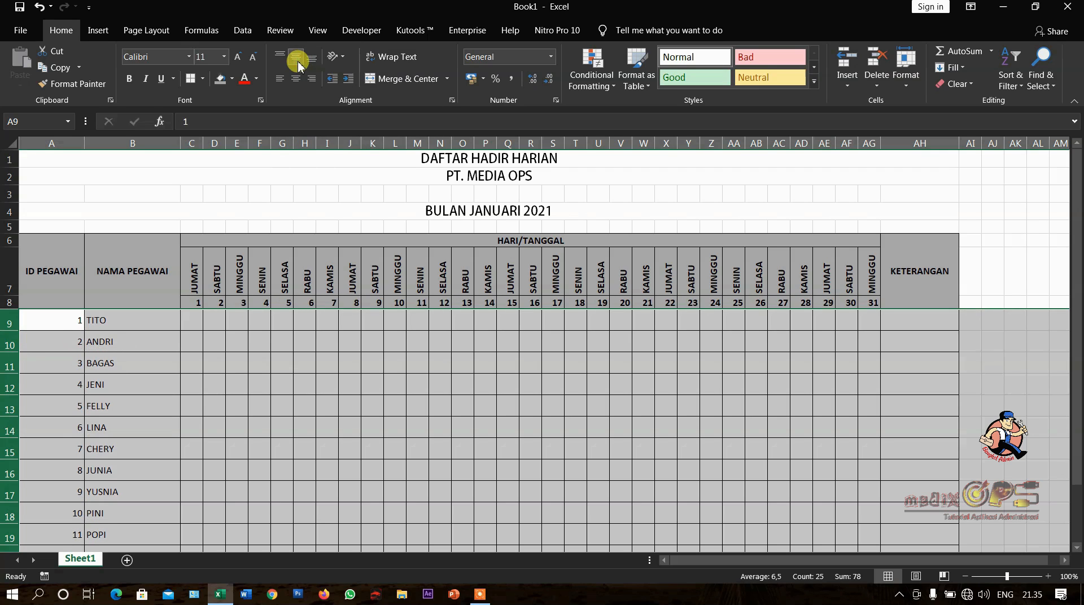
{"action": "left_click", "coordinate": [300, 424]}
{"action": "scroll", "coordinate": [200, 411], "scroll_direction": "down", "scroll_amount": 1}
{"action": "scroll", "coordinate": [200, 412], "scroll_direction": "up", "scroll_amount": 1}
- Merge and center the TOTAL label across A21:B21
{"action": "scroll", "coordinate": [199, 407], "scroll_direction": "down", "scroll_amount": 3}
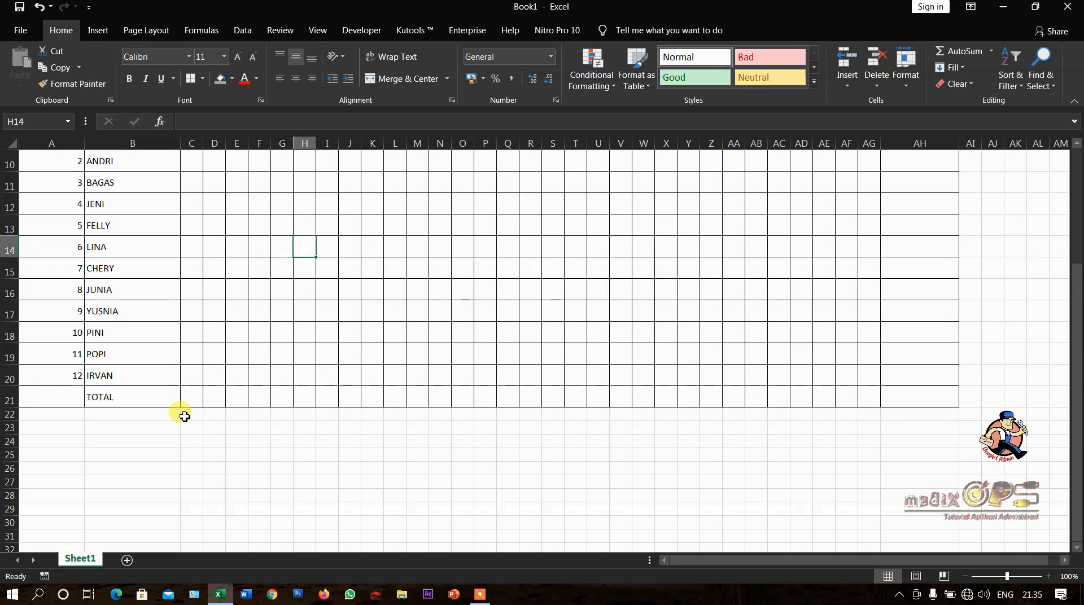
{"action": "left_click", "coordinate": [106, 398]}
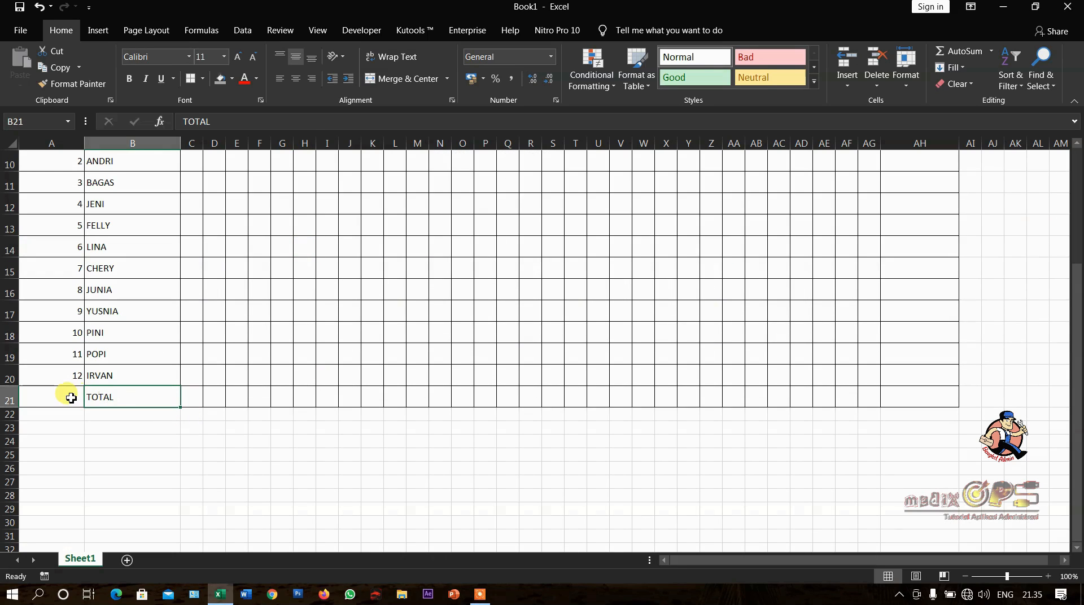
{"action": "left_click_drag", "start_coordinate": [70, 399], "coordinate": [92, 395]}
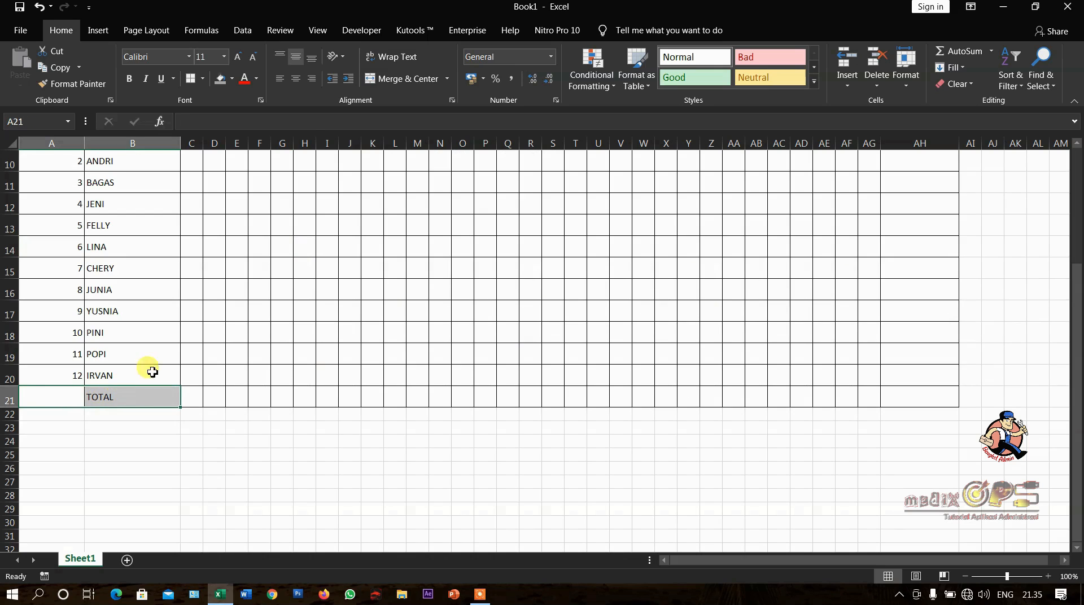
{"action": "left_click", "coordinate": [387, 78]}
{"action": "scroll", "coordinate": [326, 345], "scroll_direction": "up", "scroll_amount": 3}
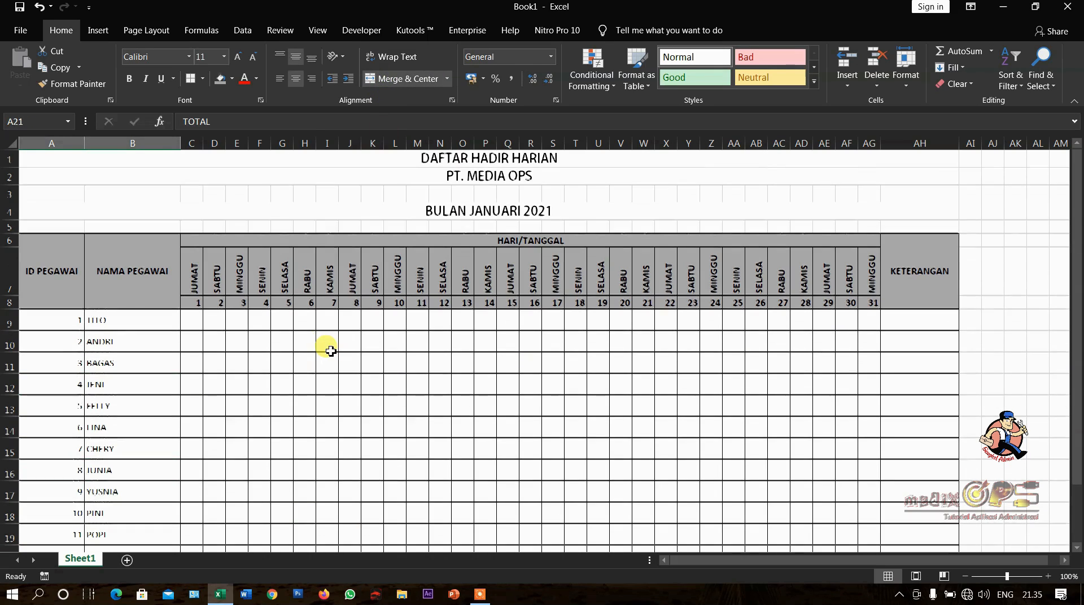
{"action": "left_click", "coordinate": [330, 369]}
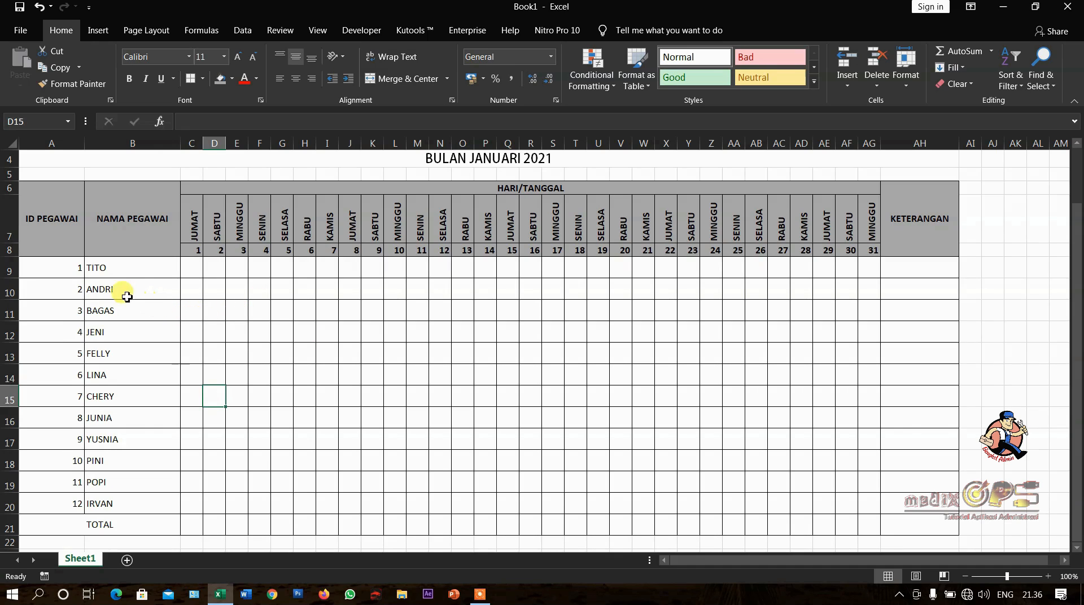
- Apply the custom number format 000 to the employee IDs in A9:A20
{"action": "left_click_drag", "start_coordinate": [70, 273], "coordinate": [74, 497]}
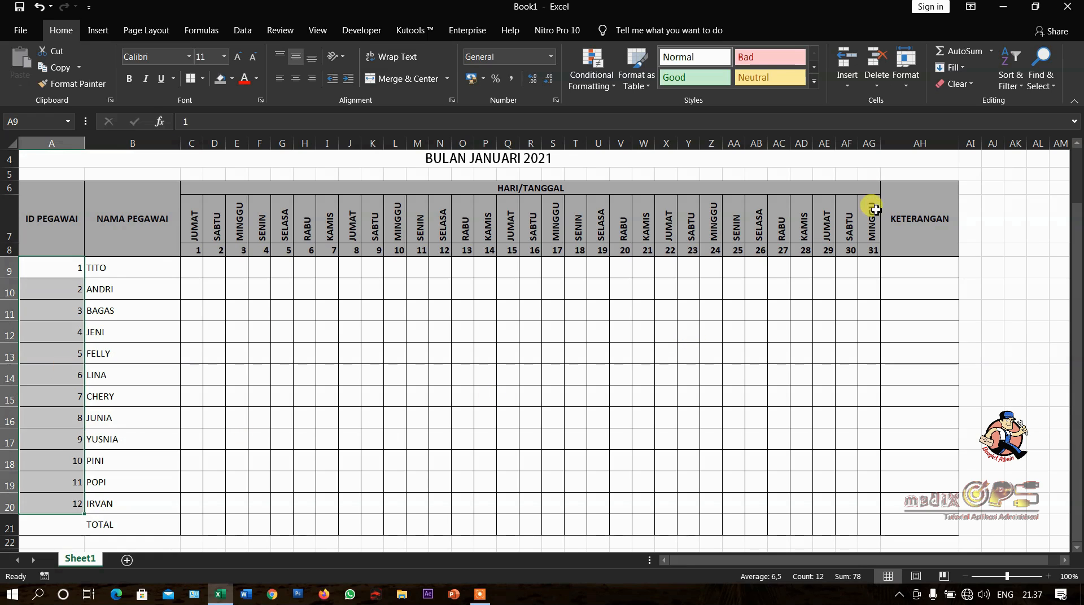
{"action": "left_click", "coordinate": [906, 82]}
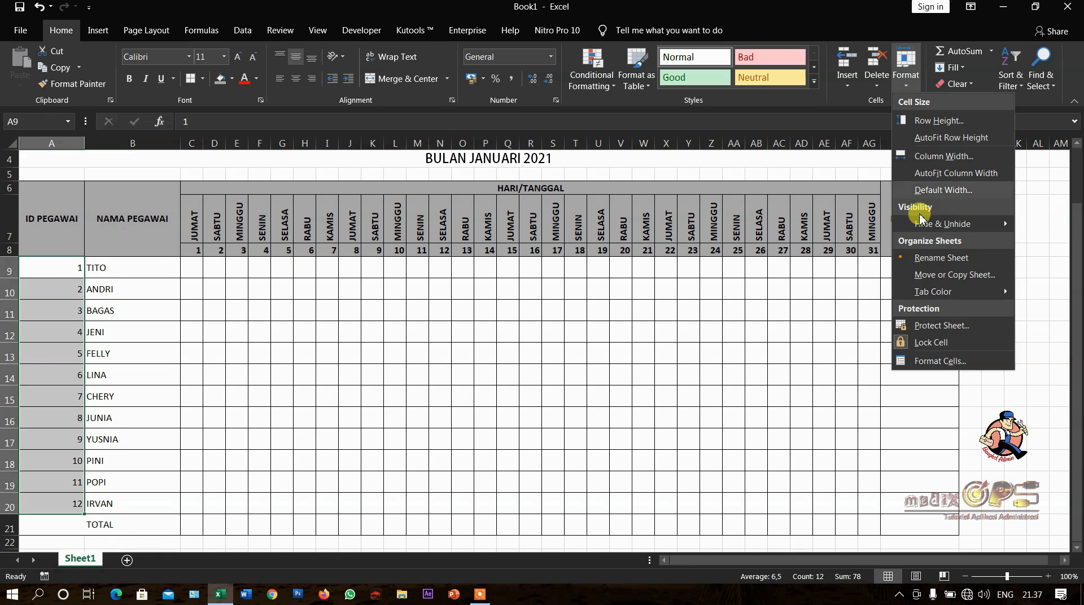
{"action": "left_click", "coordinate": [928, 360]}
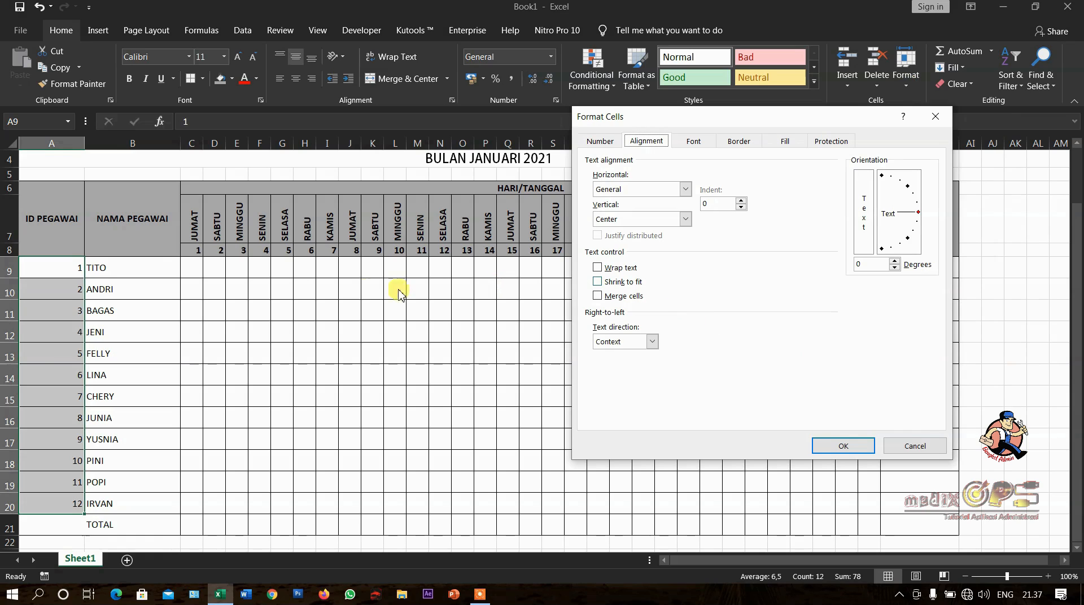
{"action": "left_click", "coordinate": [612, 146]}
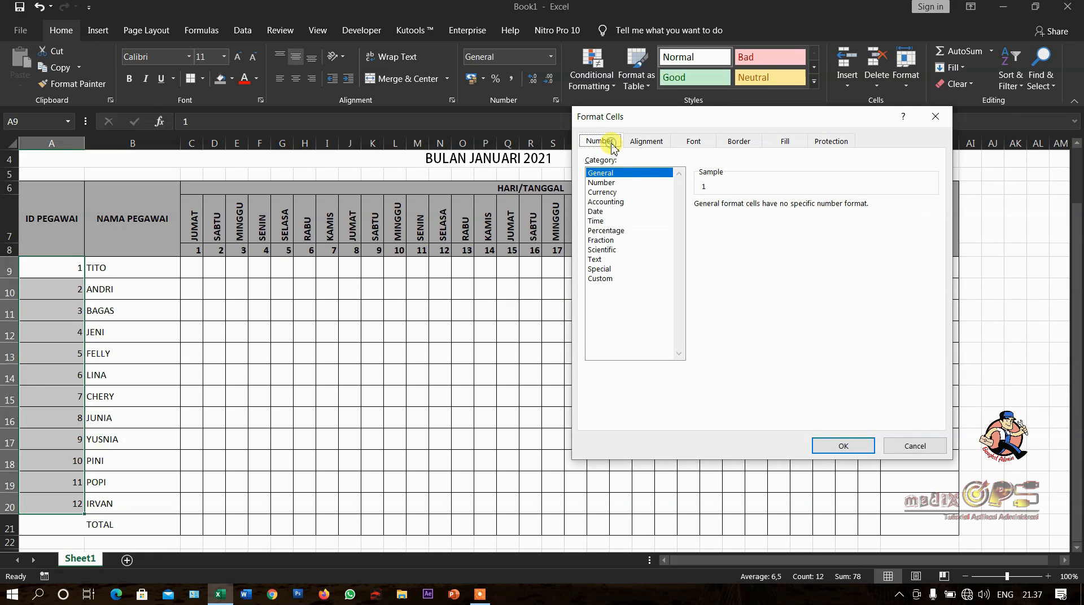
{"action": "left_click", "coordinate": [615, 183]}
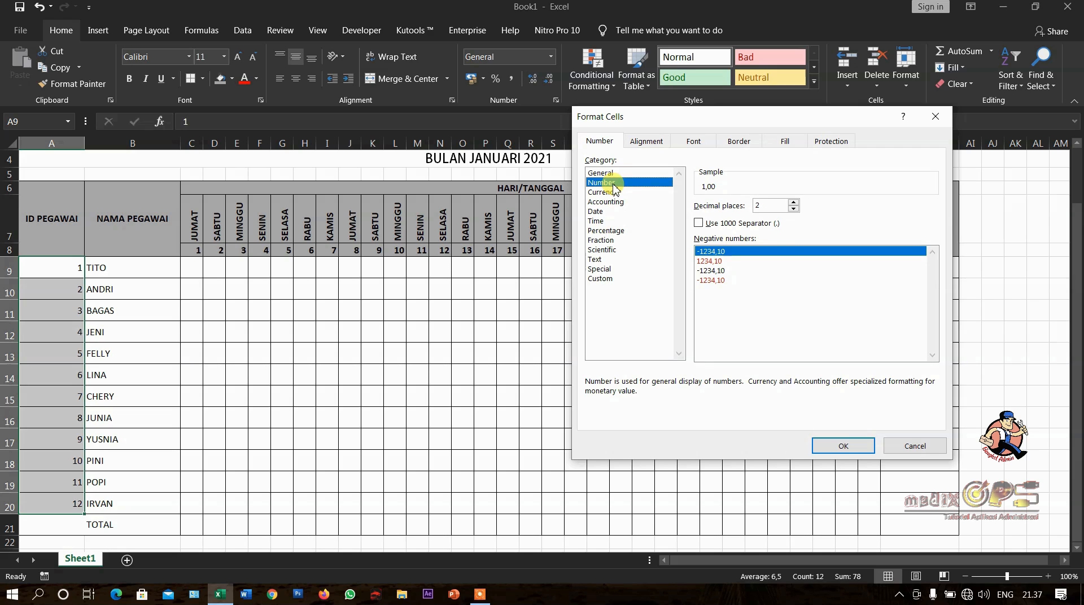
{"action": "left_click", "coordinate": [612, 279]}
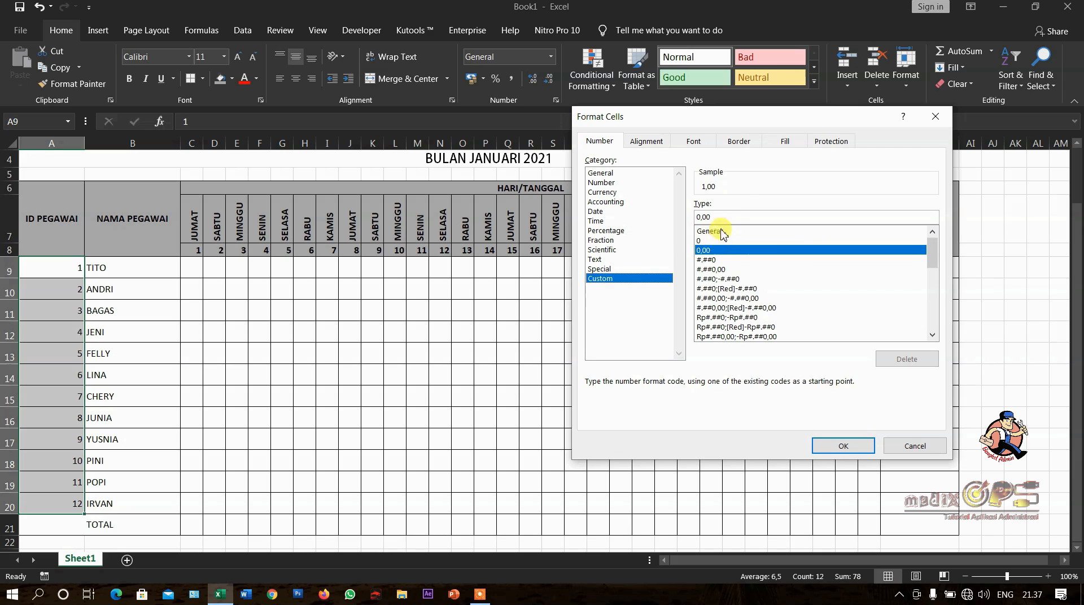
{"action": "left_click", "coordinate": [699, 241]}
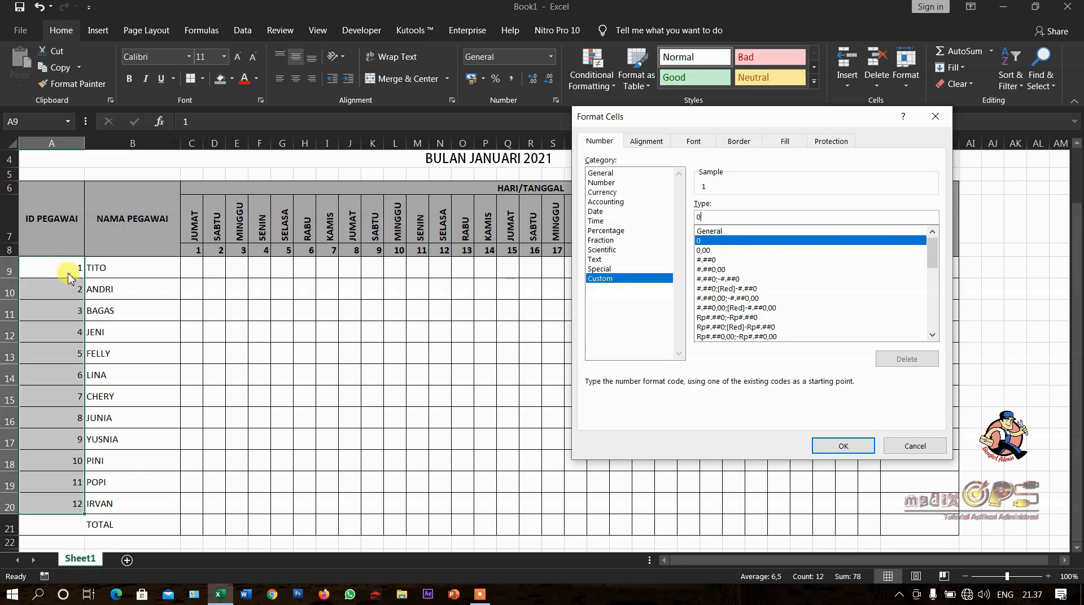
{"action": "left_click", "coordinate": [733, 217]}
{"action": "type", "text": "00"}
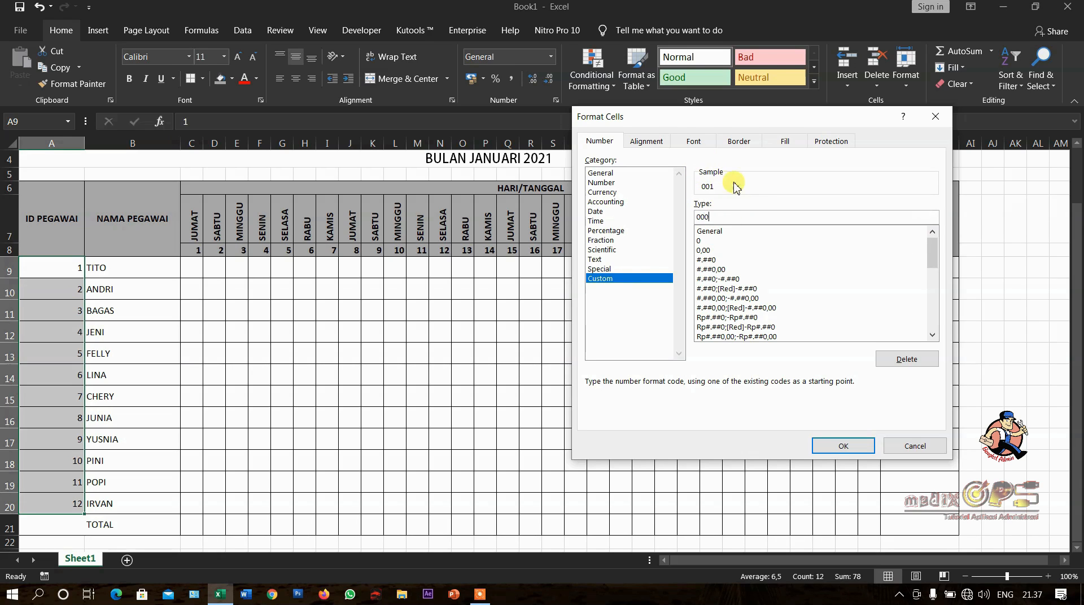
{"action": "left_click", "coordinate": [839, 447]}
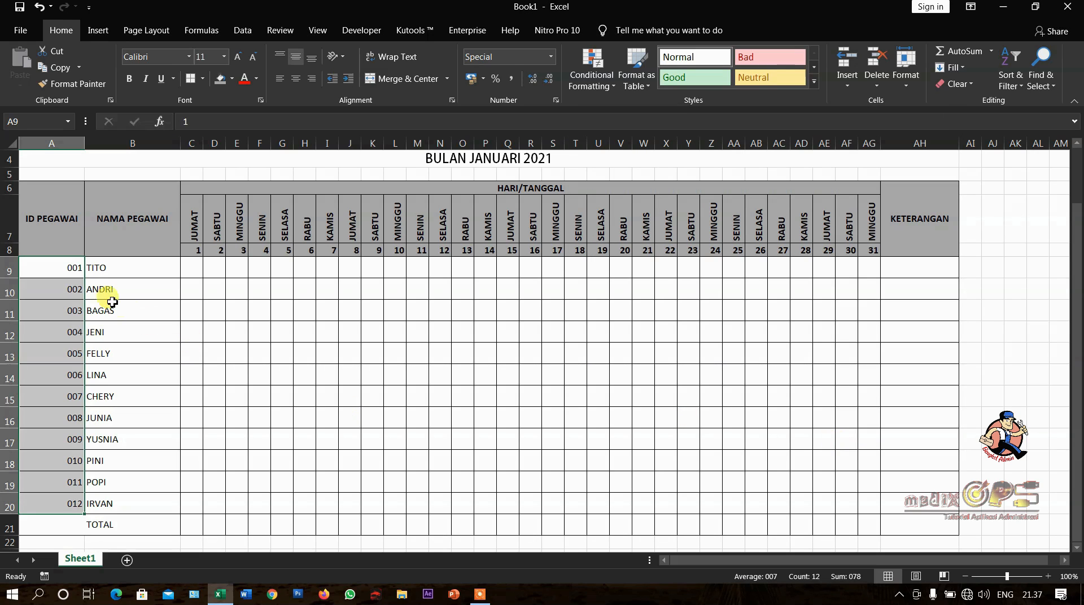
- Center the employee IDs in A9:A20 horizontally
{"action": "left_click_drag", "start_coordinate": [74, 267], "coordinate": [44, 497]}
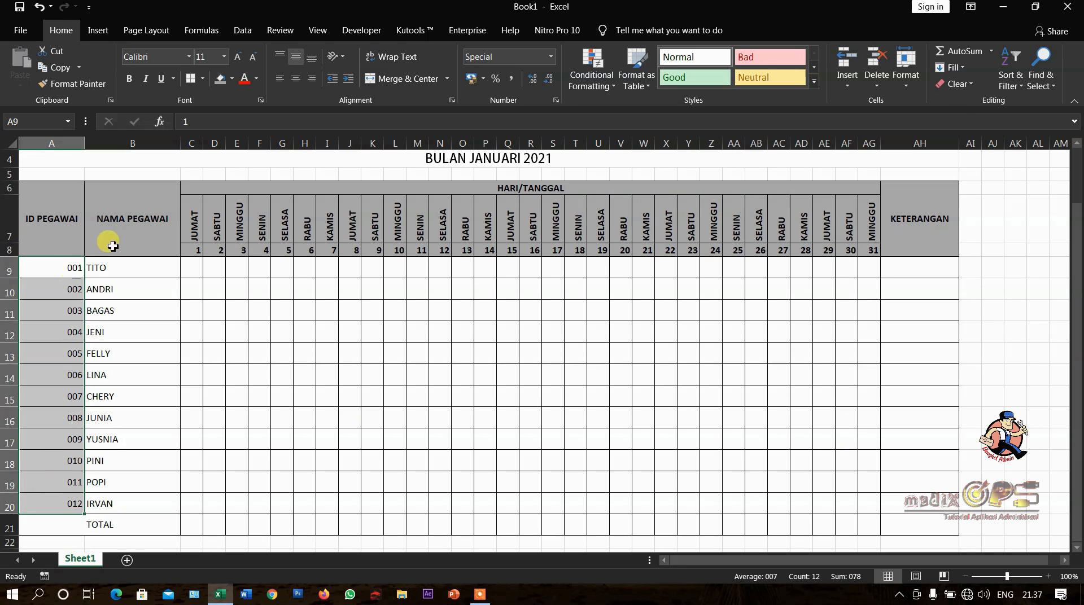
{"action": "left_click", "coordinate": [296, 78]}
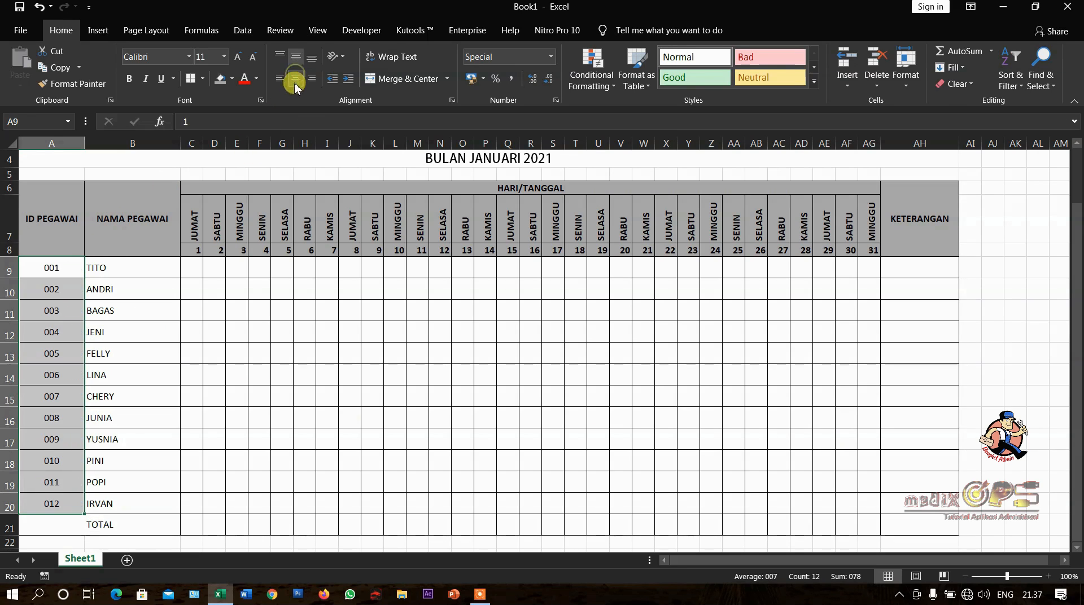
{"action": "left_click", "coordinate": [53, 242]}
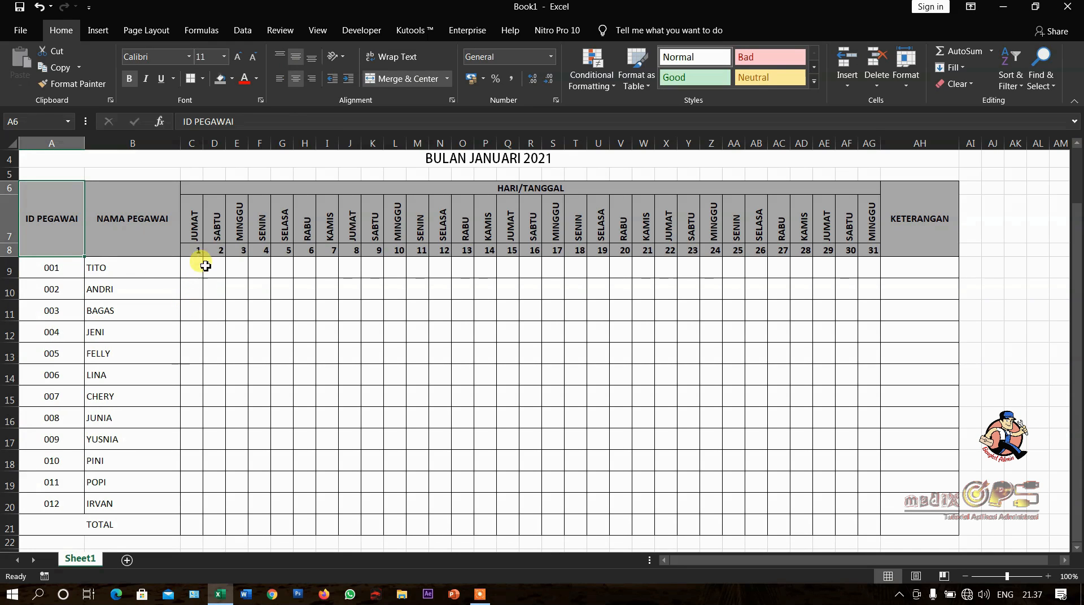
- Apply the custom number format 00 to the date numbers in C8:AG8
{"action": "left_click_drag", "start_coordinate": [194, 251], "coordinate": [866, 248]}
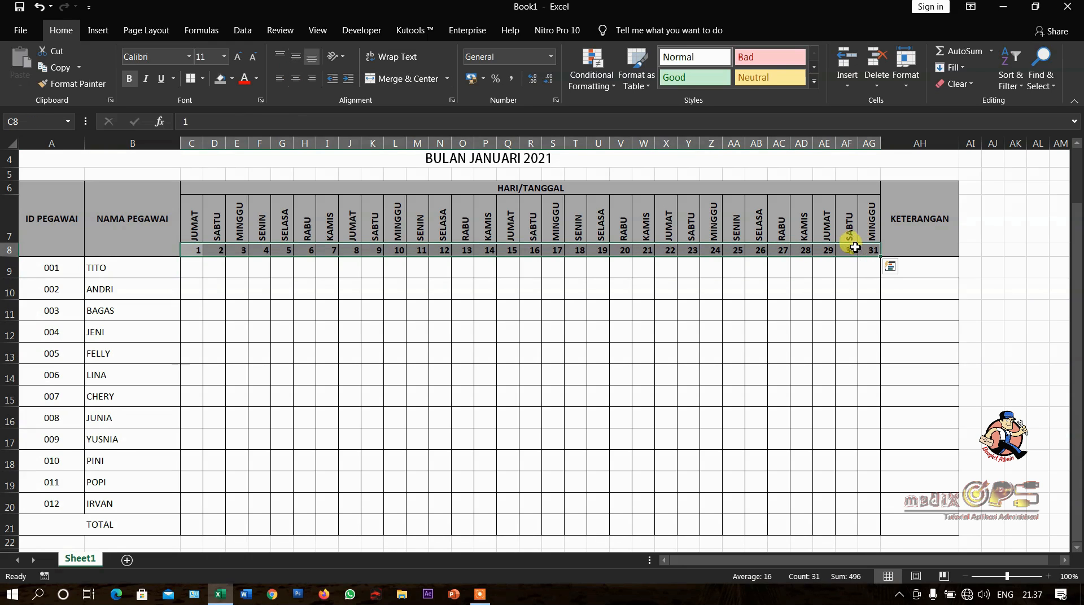
{"action": "left_click", "coordinate": [904, 79]}
{"action": "left_click", "coordinate": [940, 363]}
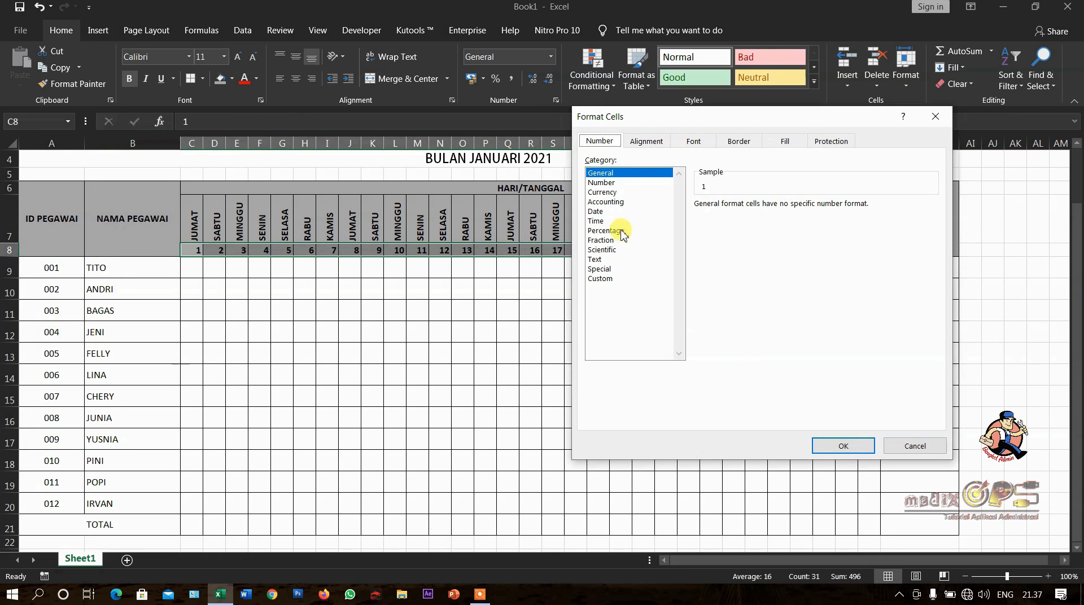
{"action": "left_click", "coordinate": [603, 184]}
{"action": "left_click", "coordinate": [604, 278]}
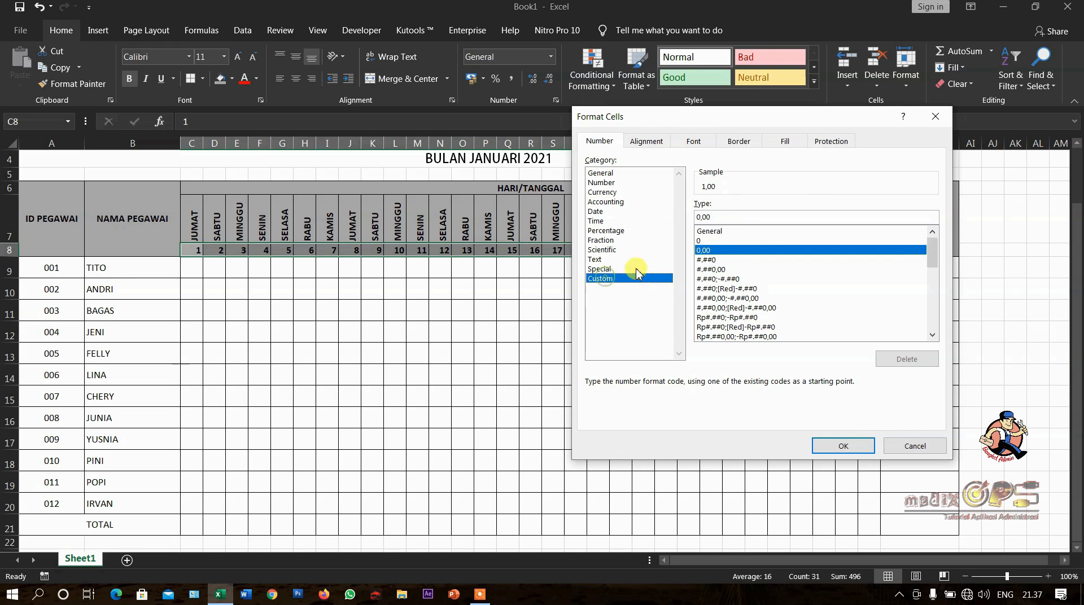
{"action": "left_click", "coordinate": [719, 240]}
{"action": "left_click", "coordinate": [719, 218]}
{"action": "type", "text": "0"}
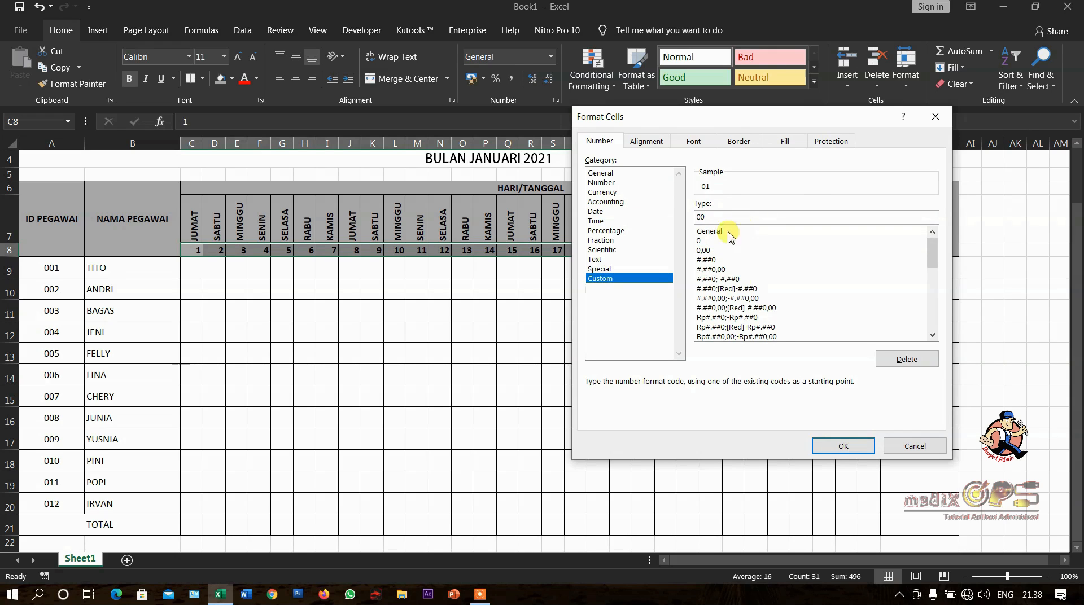
{"action": "left_click", "coordinate": [836, 448]}
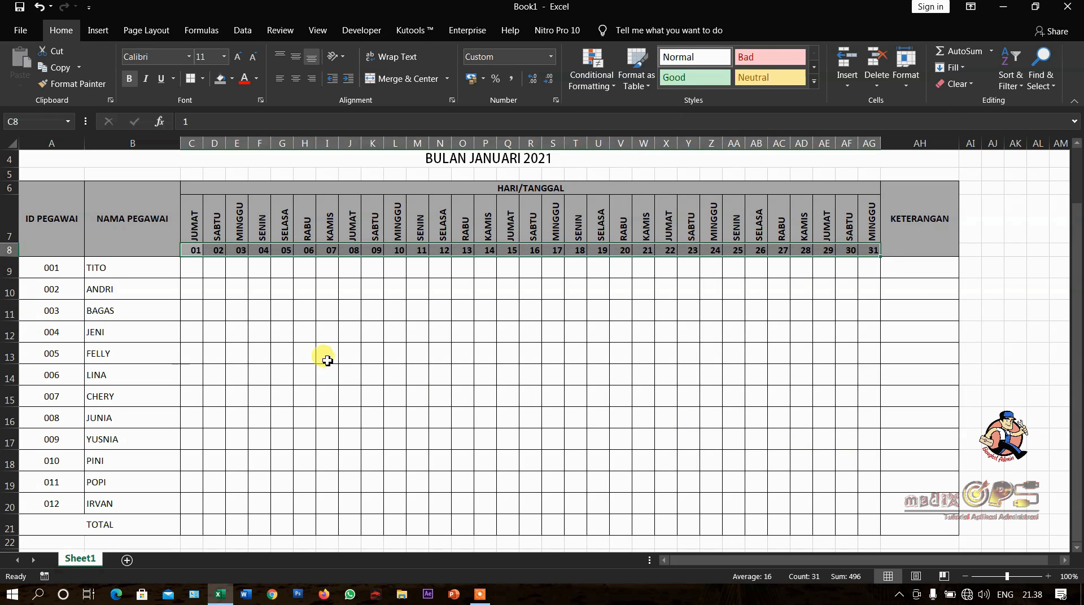
- Center the date numbers in C8:AG8 horizontally
{"action": "left_click", "coordinate": [298, 84]}
{"action": "left_click", "coordinate": [330, 288]}
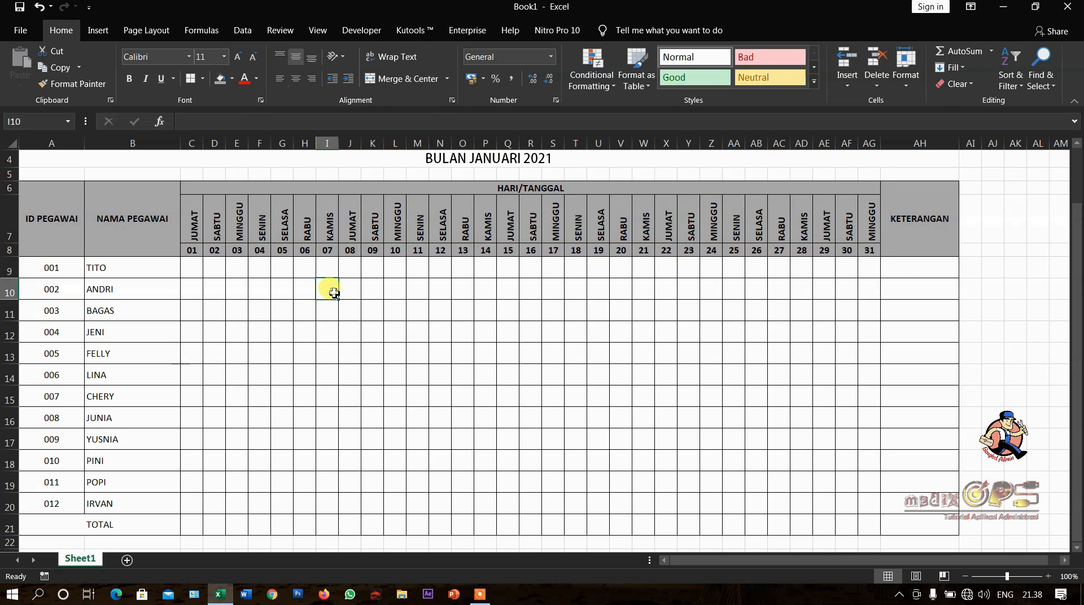
- Make the date row 8 slightly taller and align its contents vertically to the middle
{"action": "left_click_drag", "start_coordinate": [10, 257], "coordinate": [12, 266]}
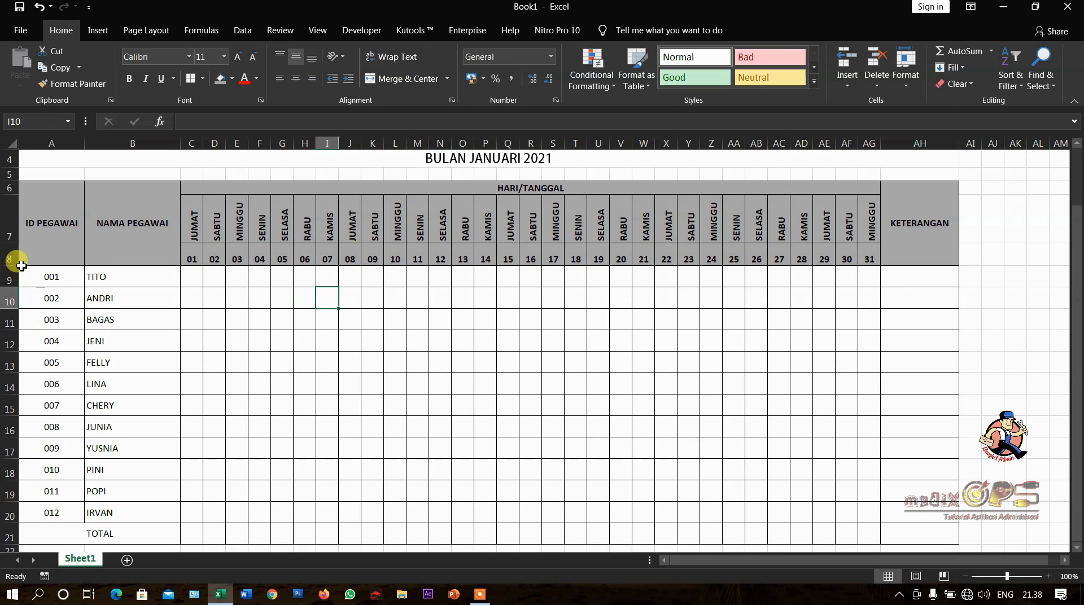
{"action": "left_click", "coordinate": [9, 255]}
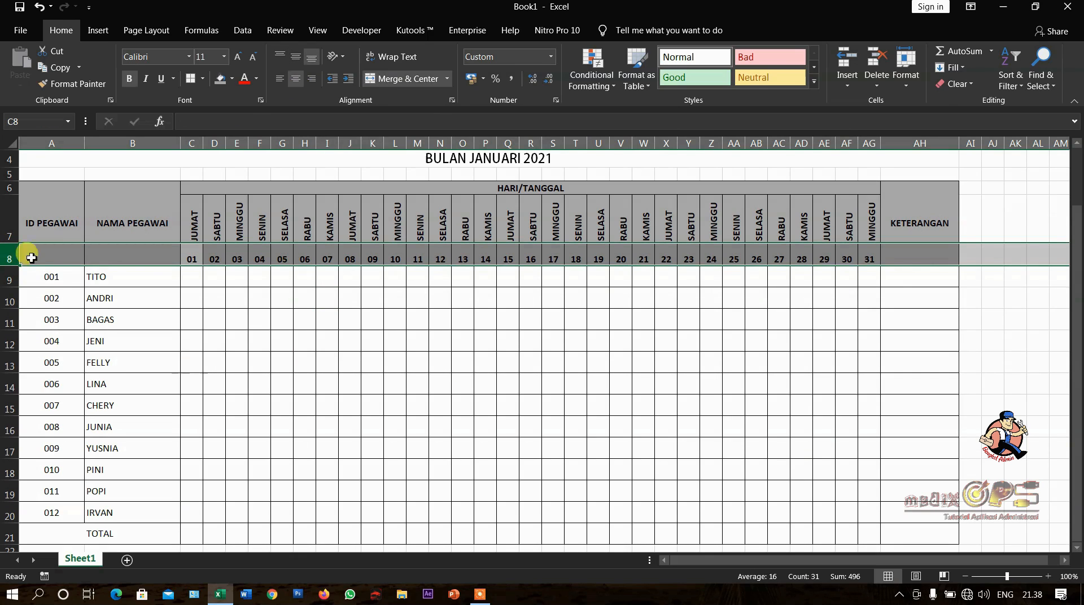
{"action": "left_click", "coordinate": [229, 257]}
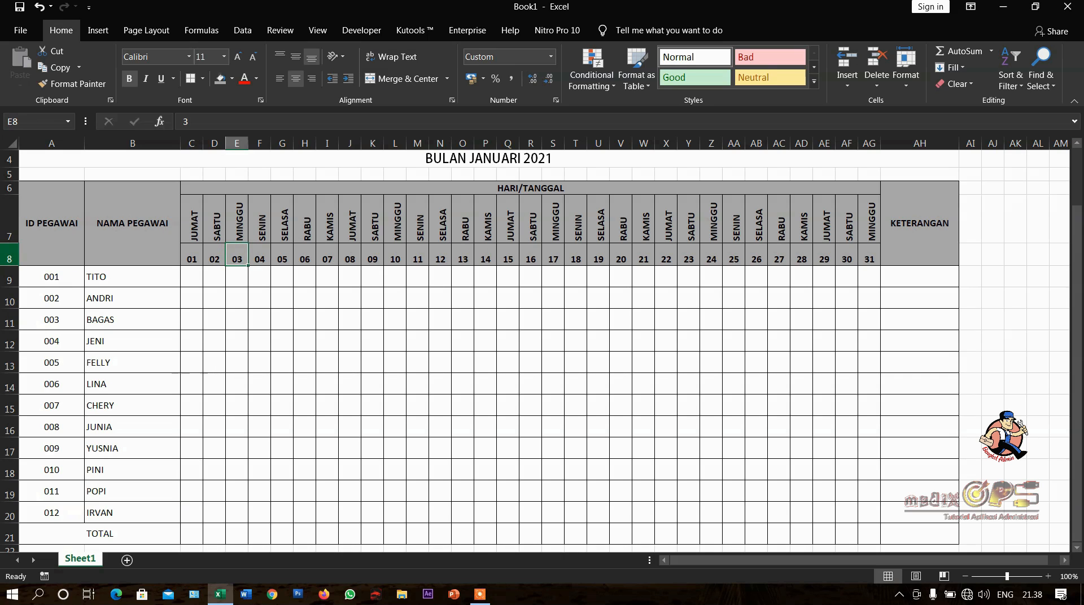
{"action": "left_click", "coordinate": [8, 254]}
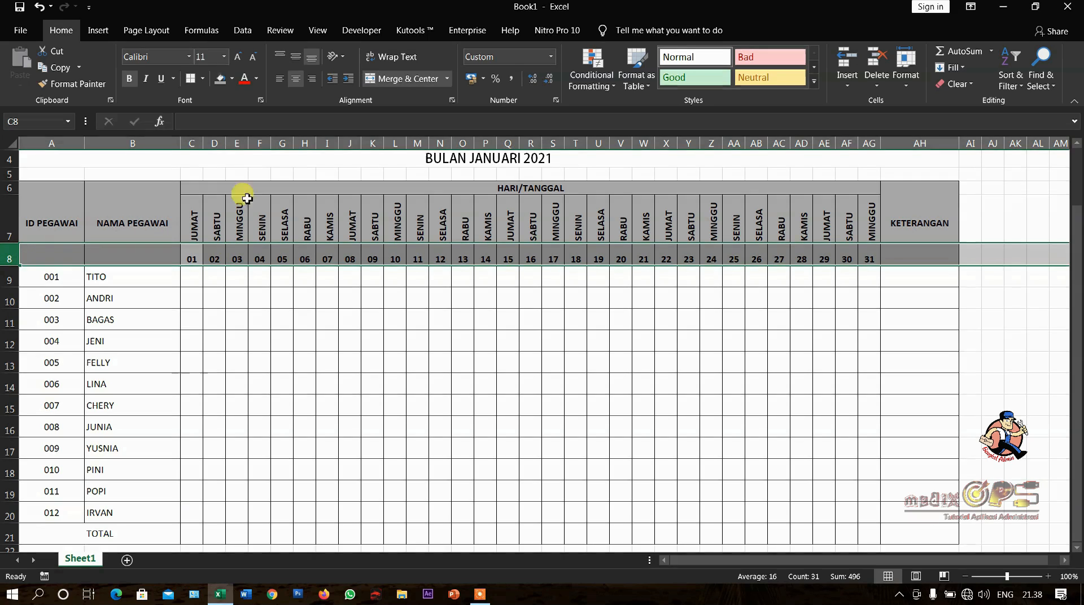
{"action": "left_click", "coordinate": [296, 58]}
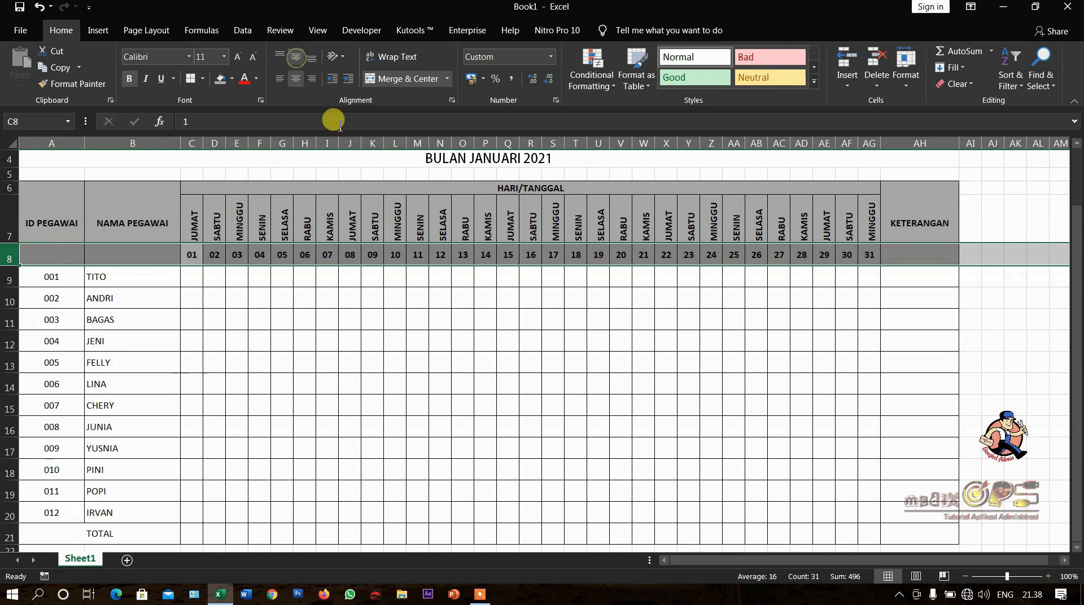
{"action": "left_click", "coordinate": [418, 313]}
{"action": "scroll", "coordinate": [418, 314], "scroll_direction": "down", "scroll_amount": 1}
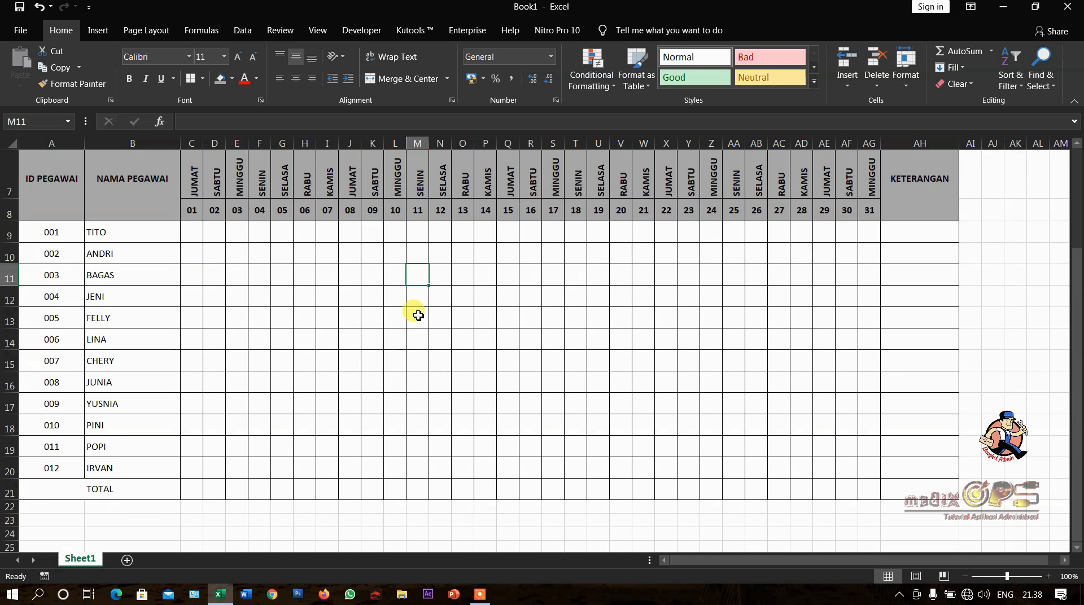
{"action": "scroll", "coordinate": [472, 394], "scroll_direction": "up", "scroll_amount": 2}
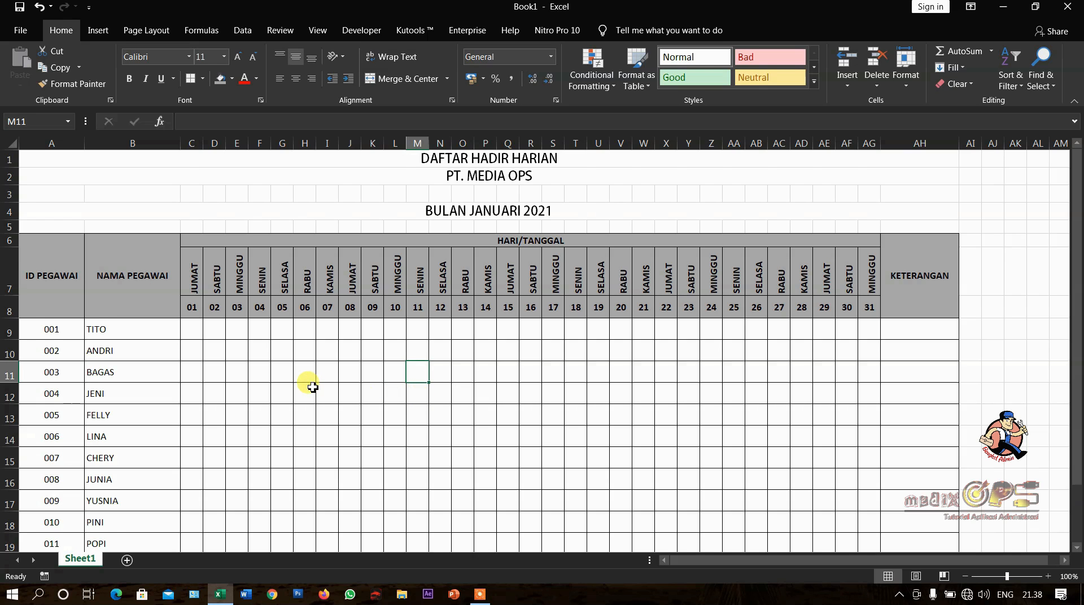
{"action": "scroll", "coordinate": [313, 387], "scroll_direction": "down", "scroll_amount": 1}
{"action": "scroll", "coordinate": [313, 387], "scroll_direction": "down", "scroll_amount": 2}
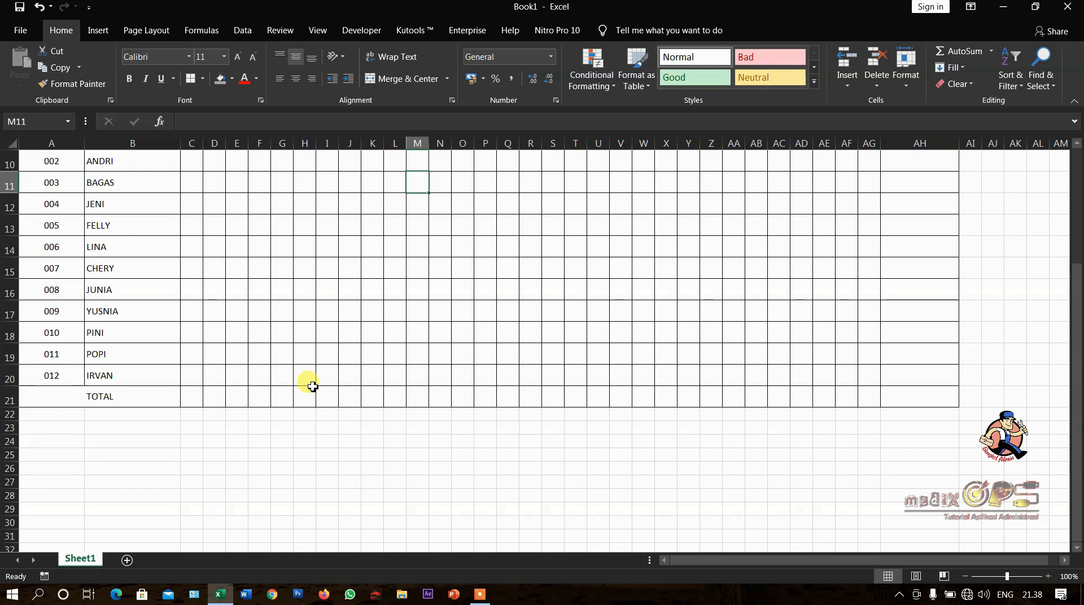
{"action": "scroll", "coordinate": [313, 388], "scroll_direction": "up", "scroll_amount": 3}
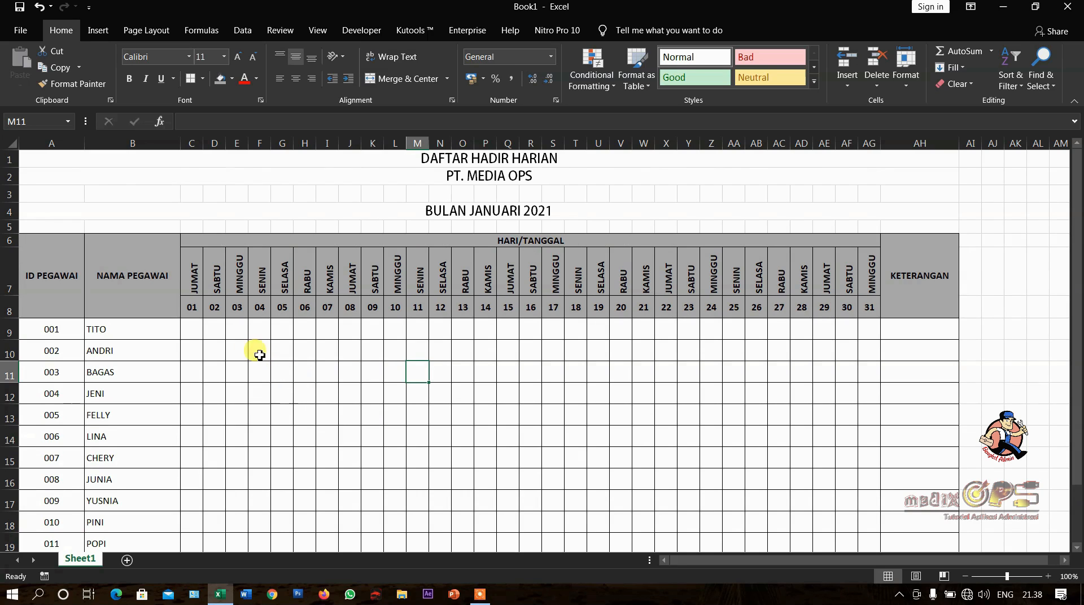
- Check the print preview of the attendance sheet page by page through page 3, and return to the worksheet
{"action": "left_click", "coordinate": [21, 33]}
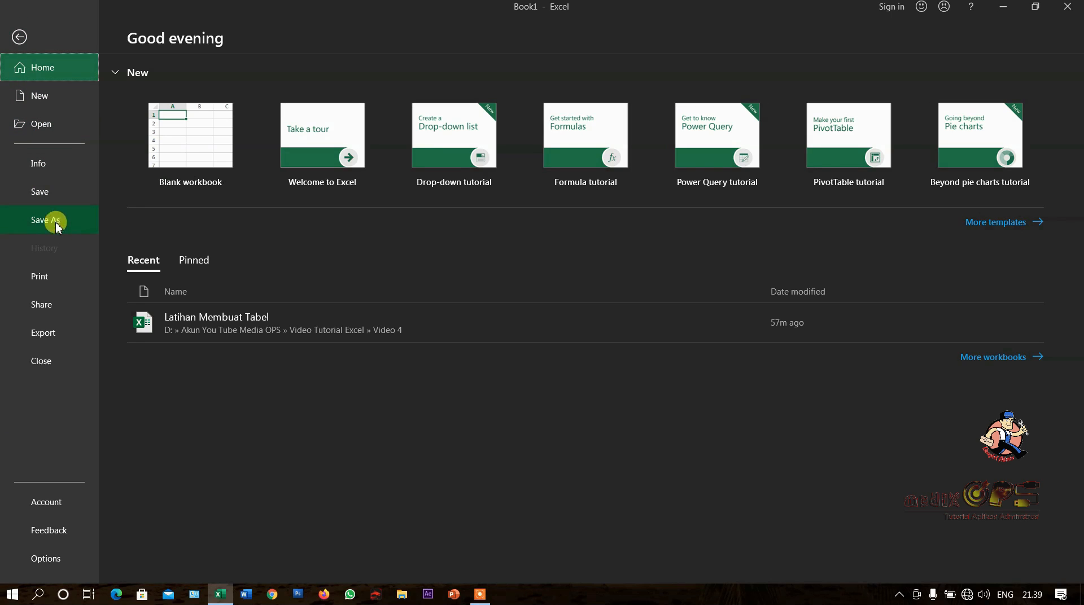
{"action": "left_click", "coordinate": [53, 276]}
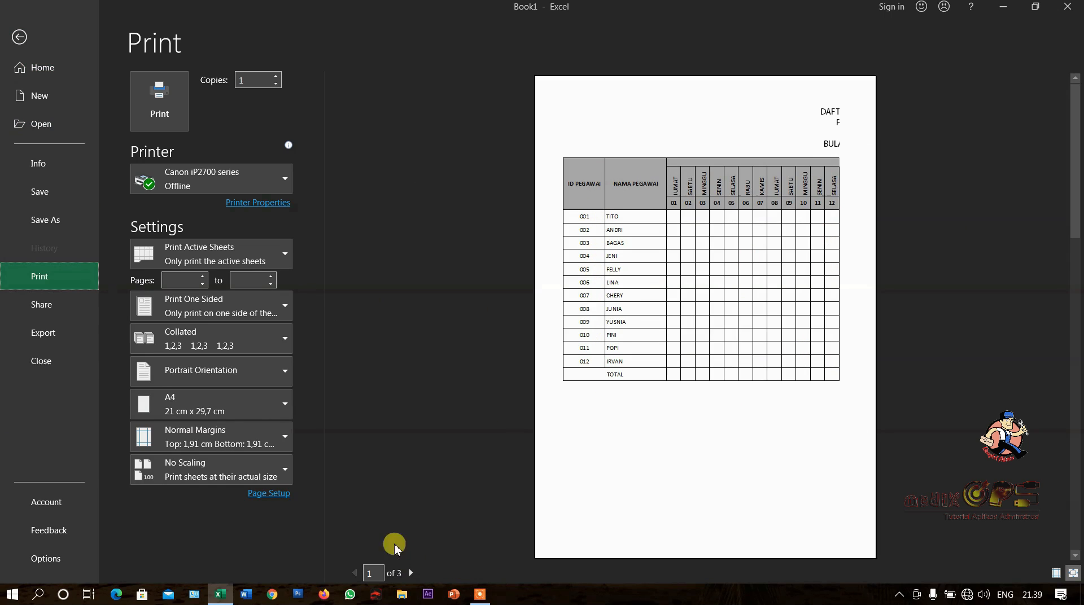
{"action": "left_click", "coordinate": [410, 574]}
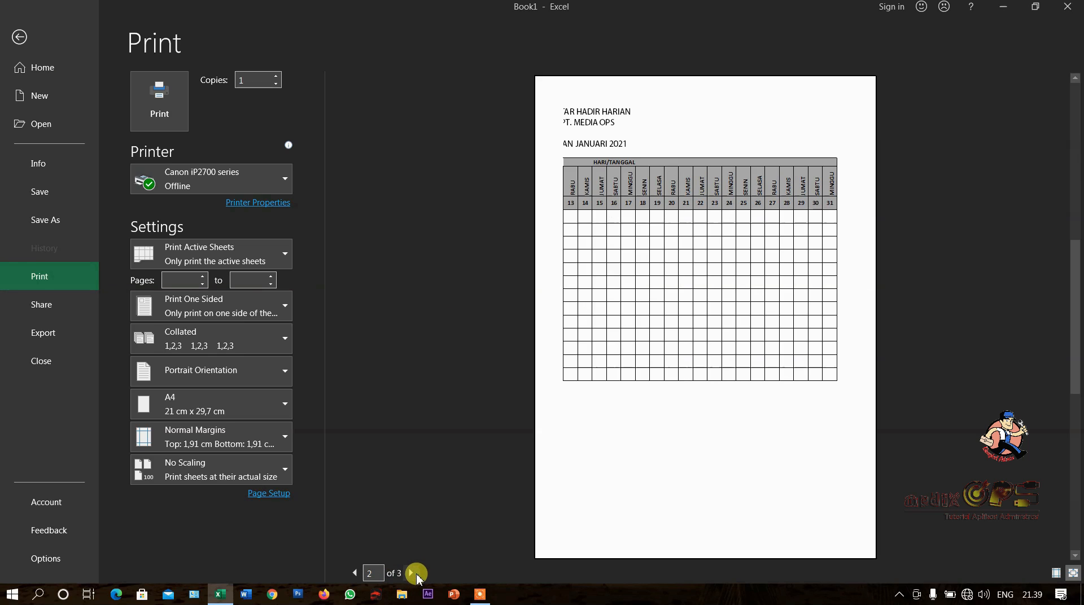
{"action": "left_click", "coordinate": [413, 573]}
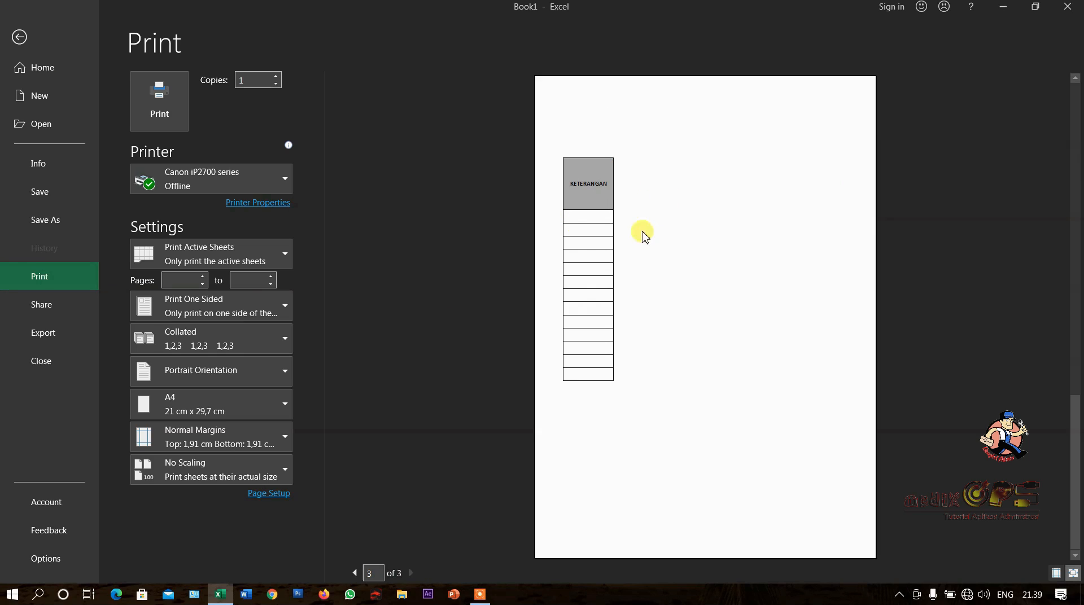
{"action": "left_click", "coordinate": [21, 38]}
{"action": "left_click", "coordinate": [391, 218]}
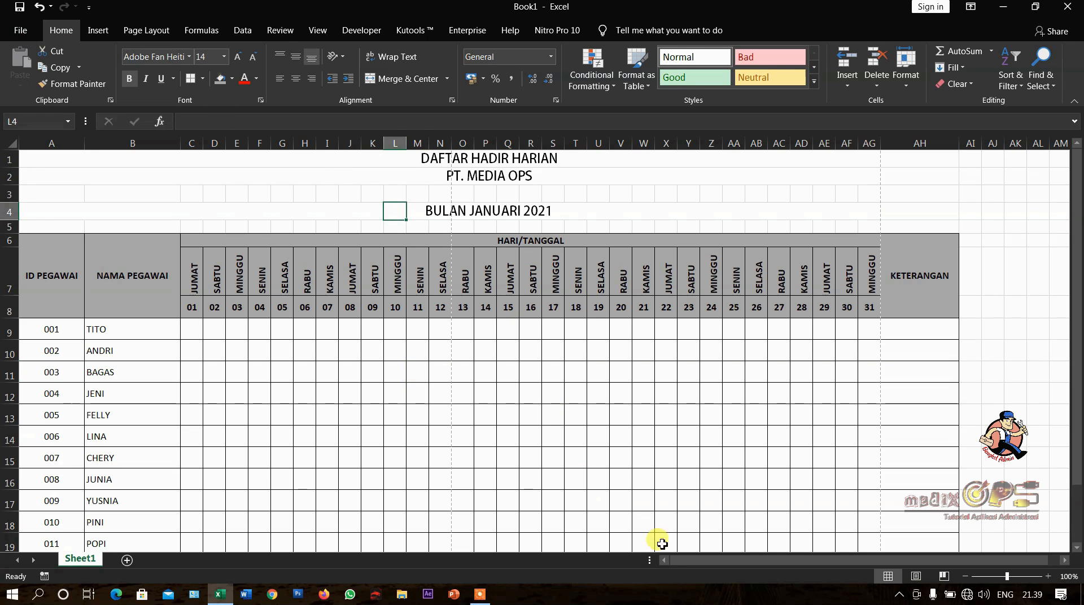
{"action": "left_click", "coordinate": [386, 451]}
{"action": "left_click", "coordinate": [143, 346]}
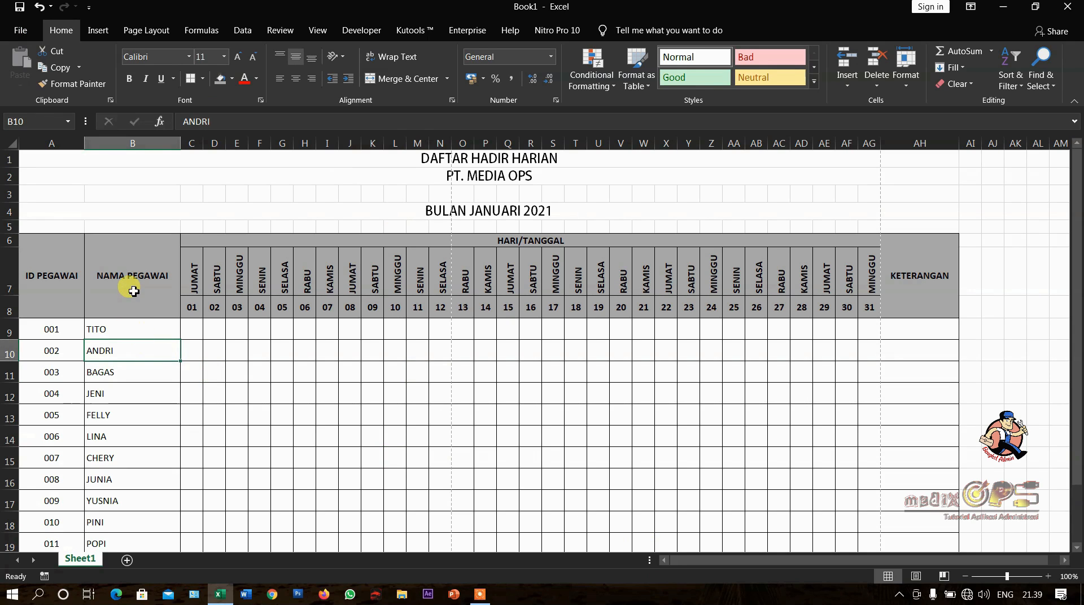
- Set the sheet's page orientation to Landscape
{"action": "left_click", "coordinate": [159, 39]}
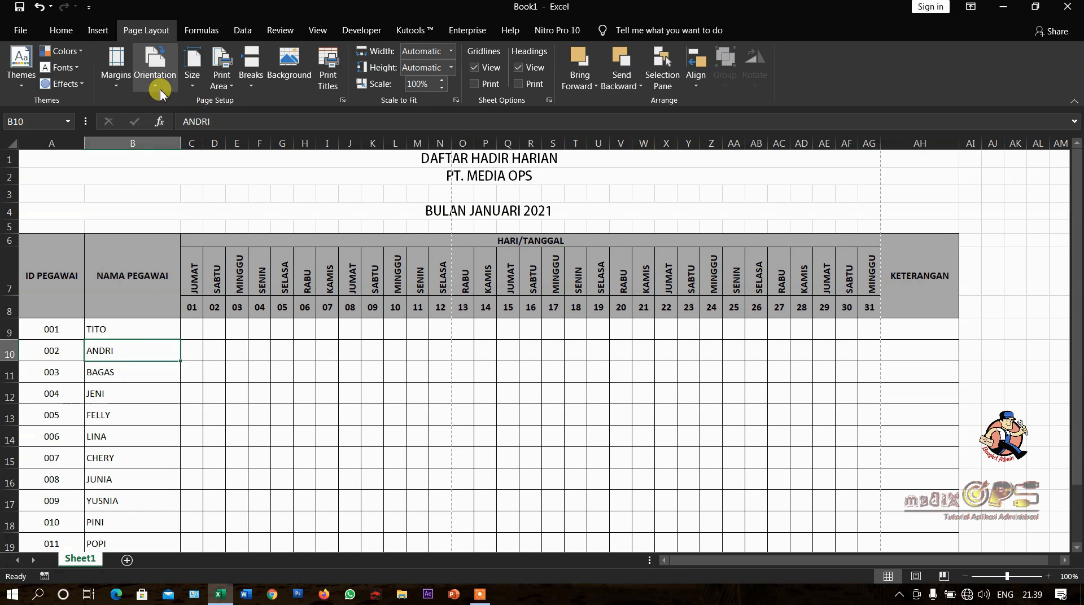
{"action": "left_click", "coordinate": [158, 90]}
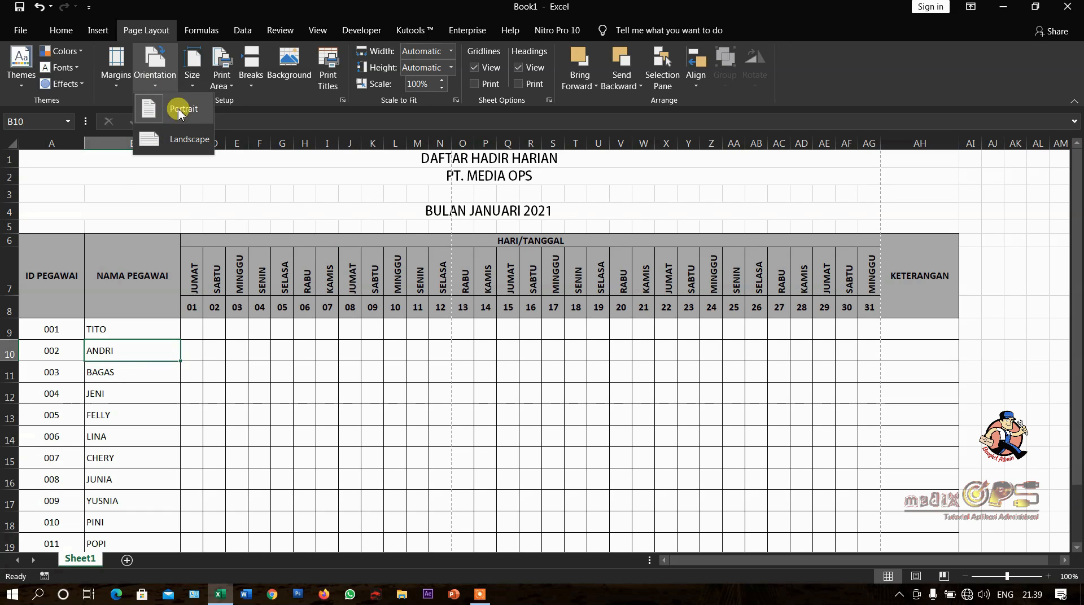
{"action": "left_click", "coordinate": [188, 148]}
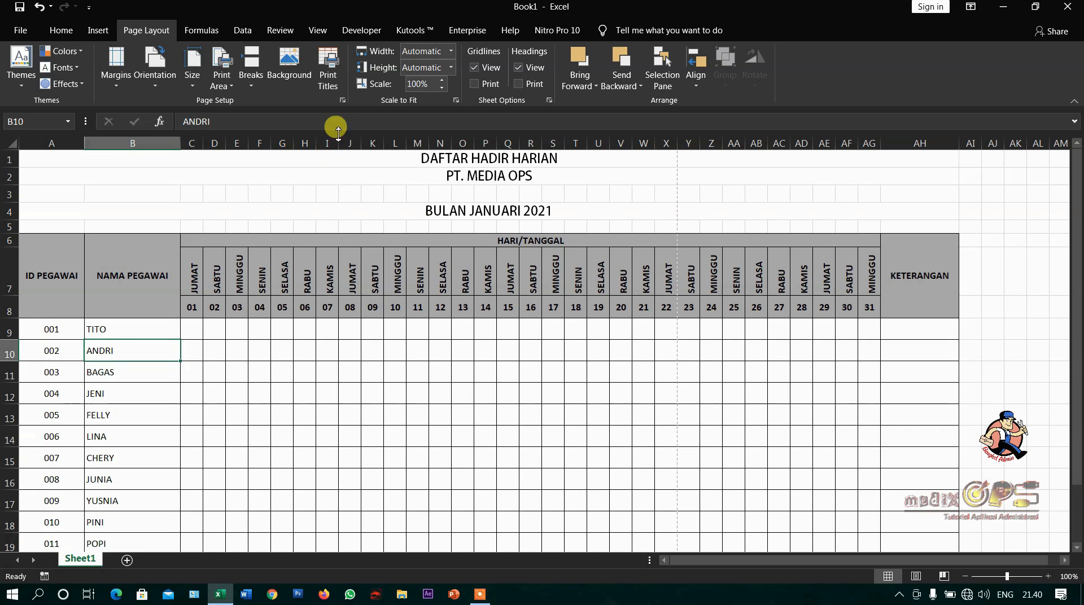
- Set the left and right page margins to 1 and center the printout horizontally on the page
{"action": "left_click", "coordinate": [343, 101]}
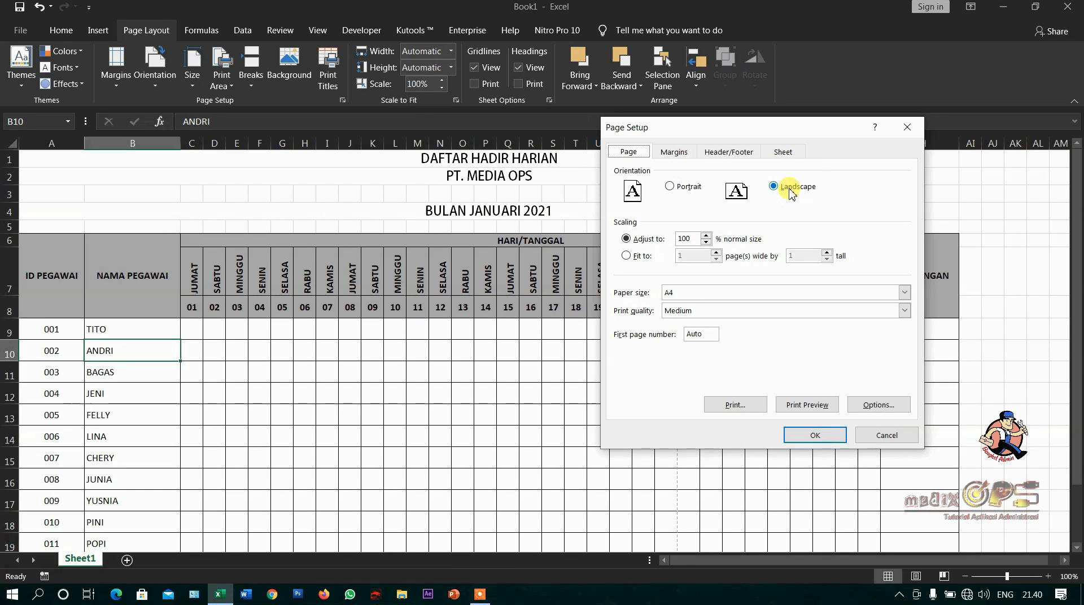
{"action": "left_click", "coordinate": [676, 160]}
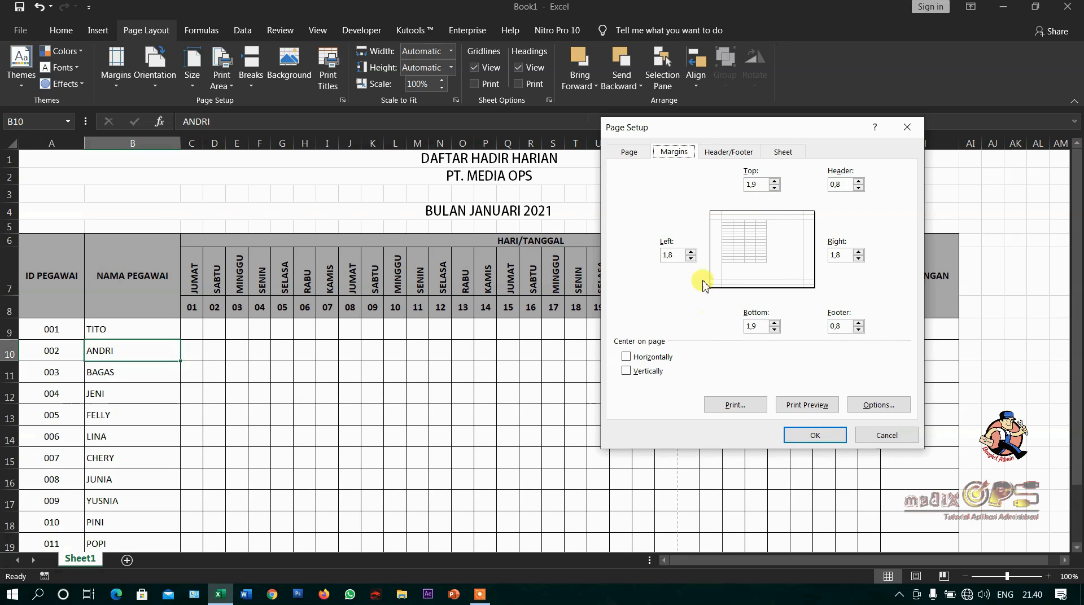
{"action": "left_click", "coordinate": [663, 254]}
{"action": "type", "text": "1"}
{"action": "left_click", "coordinate": [851, 257]}
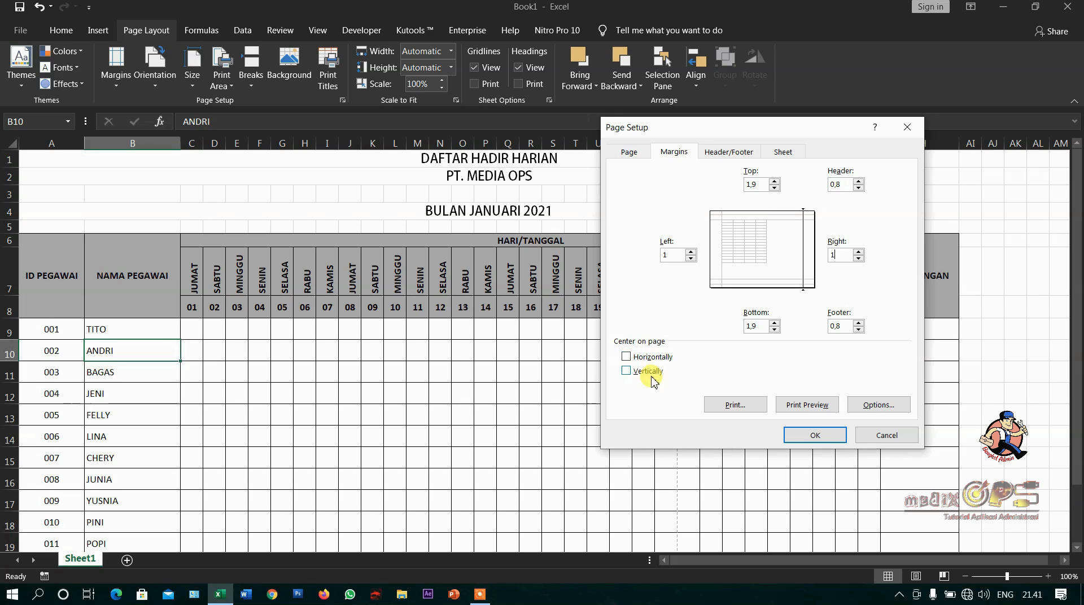
{"action": "left_click", "coordinate": [627, 357]}
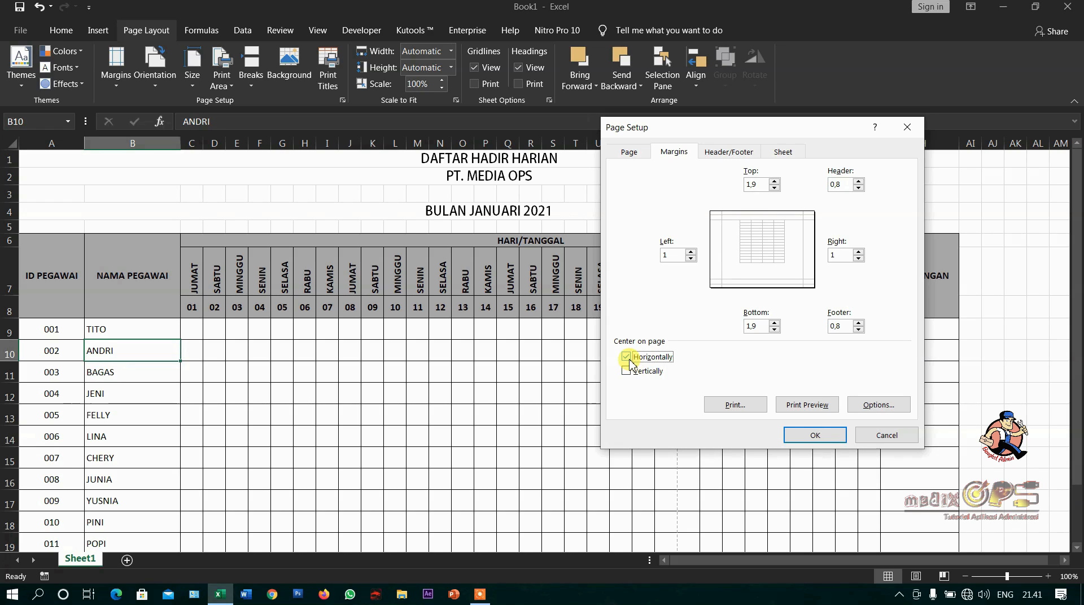
{"action": "left_click", "coordinate": [811, 435]}
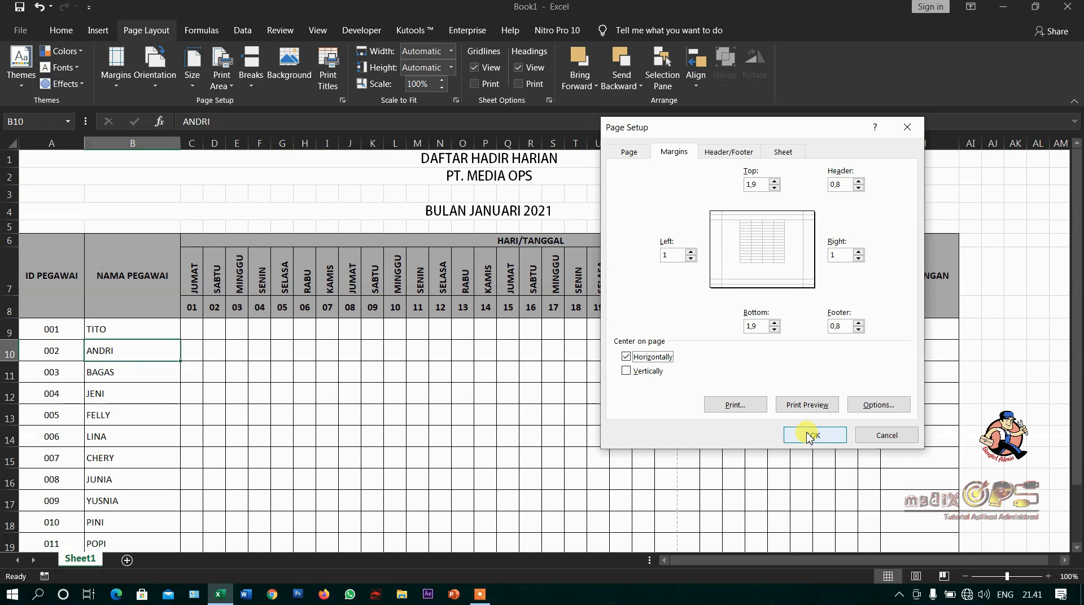
{"action": "left_click", "coordinate": [807, 436]}
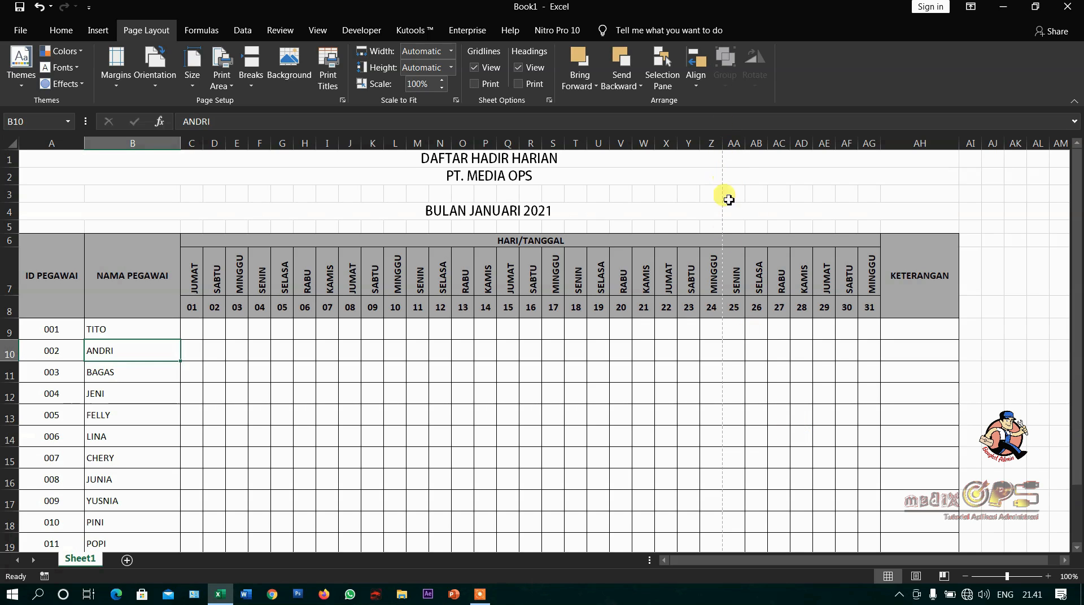
- Check the print preview with the landscape orientation and narrower side margins, and return to the worksheet
{"action": "left_click", "coordinate": [22, 30]}
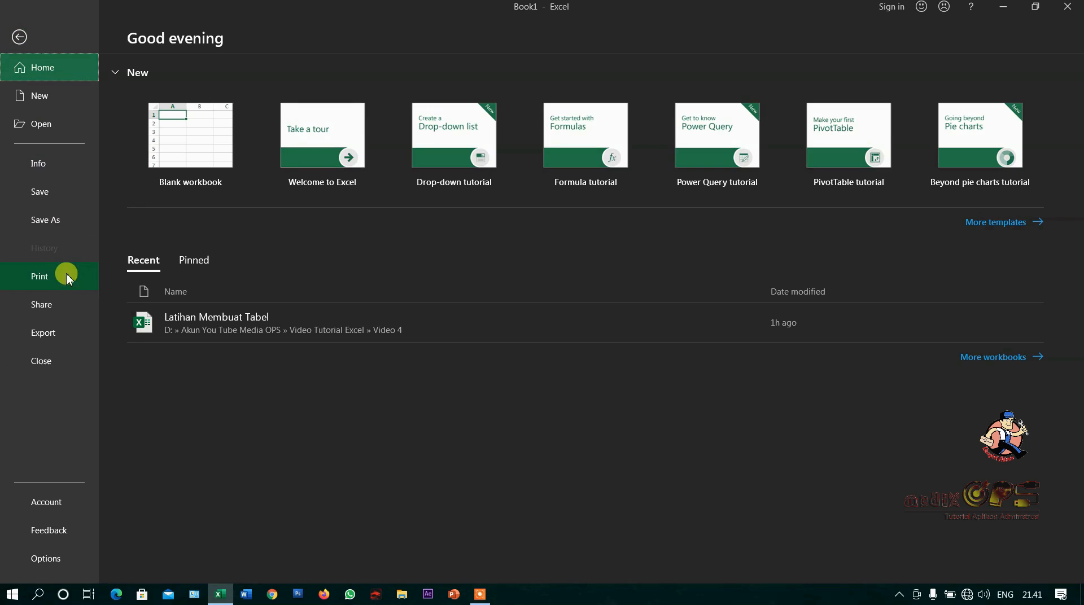
{"action": "left_click", "coordinate": [64, 277]}
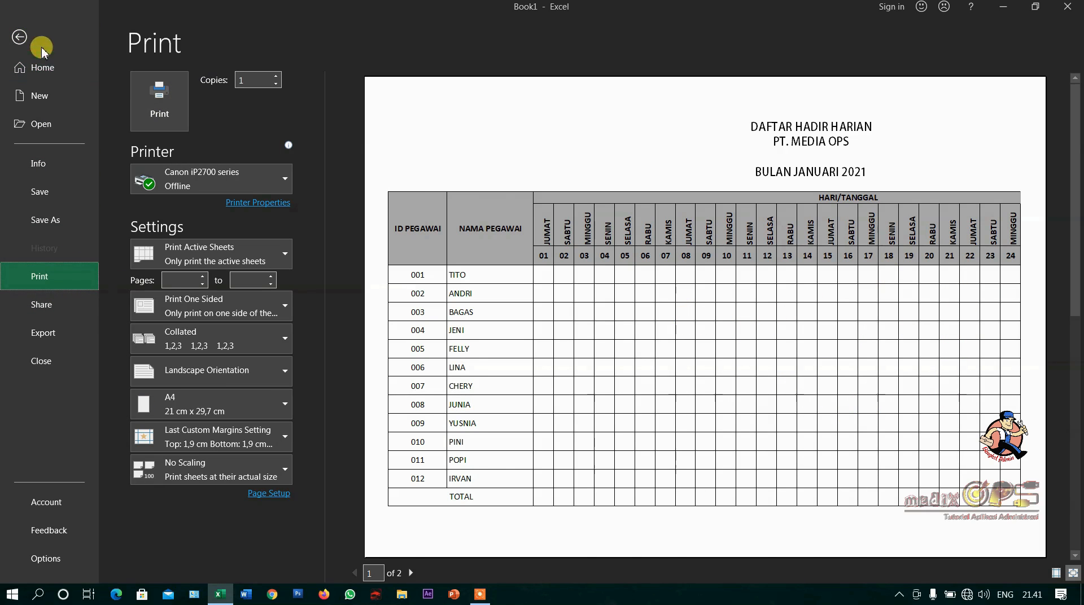
{"action": "left_click", "coordinate": [25, 38]}
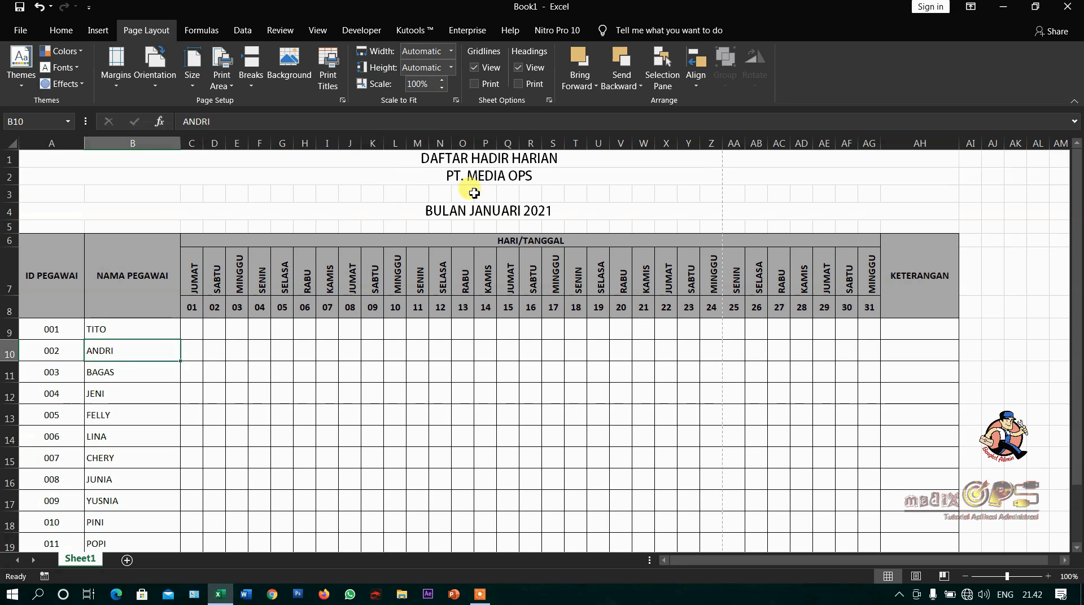
- Reduce the print scale to 75% so the table through the KETERANGAN column fits on one page
{"action": "left_click", "coordinate": [442, 89]}
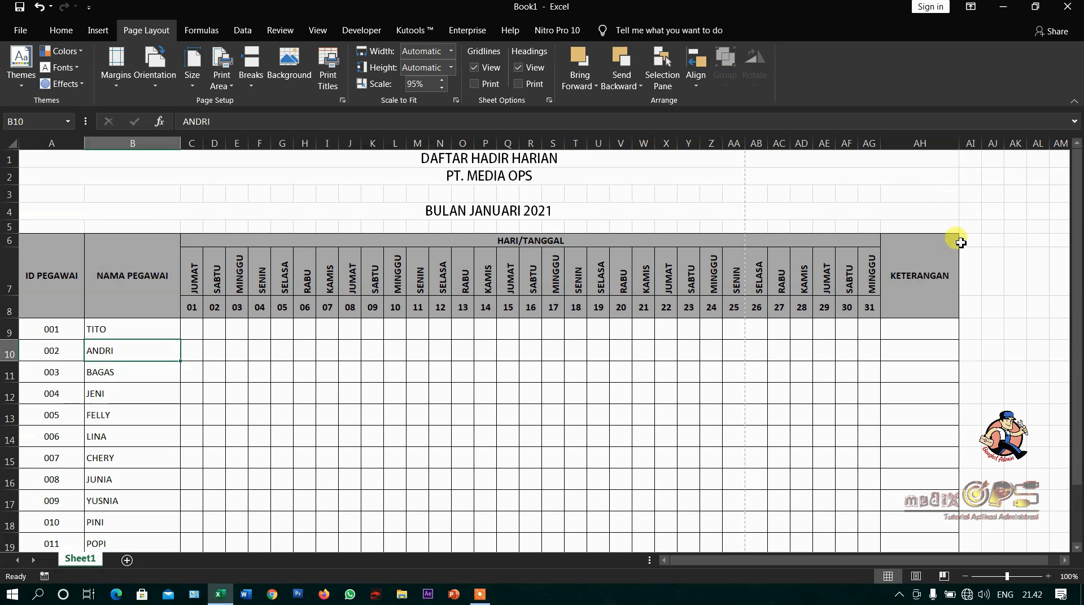
{"action": "left_click", "coordinate": [443, 89]}
{"action": "left_click", "coordinate": [443, 90]}
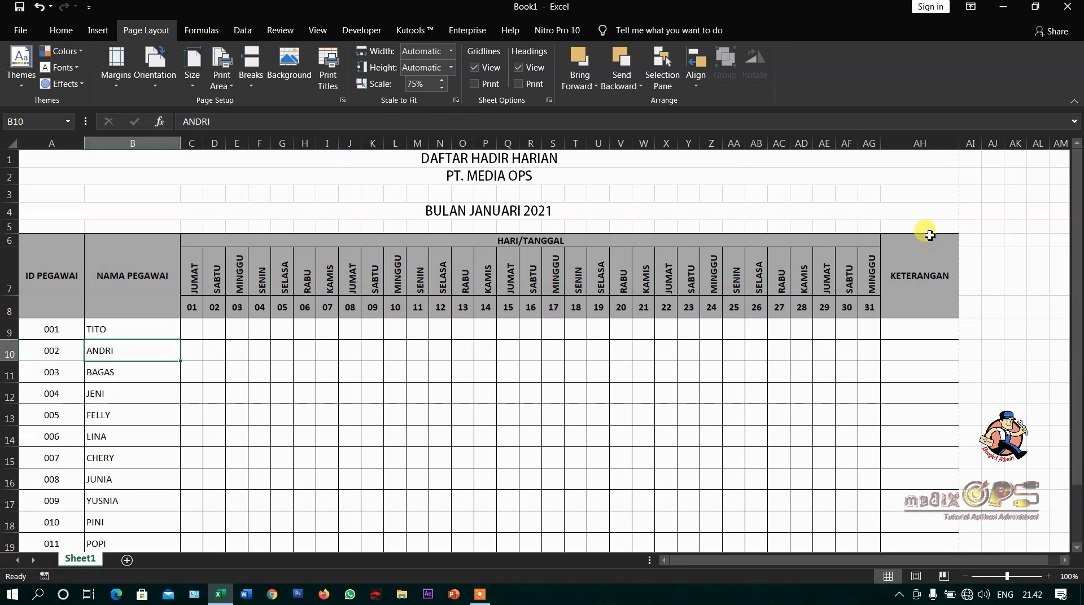
{"action": "scroll", "coordinate": [761, 396], "scroll_direction": "down", "scroll_amount": 4}
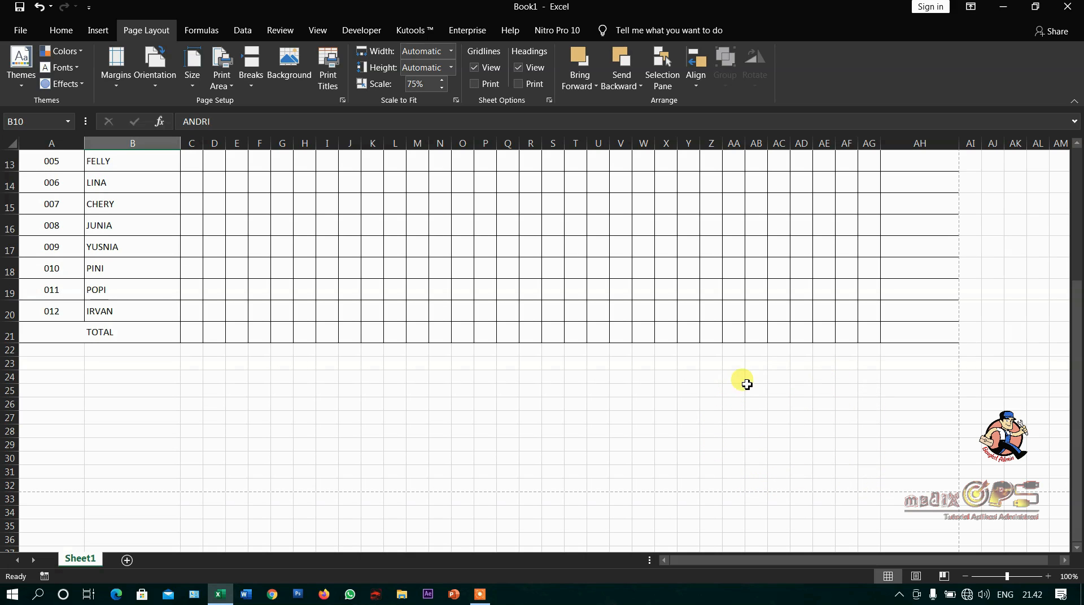
{"action": "scroll", "coordinate": [760, 402], "scroll_direction": "up", "scroll_amount": 4}
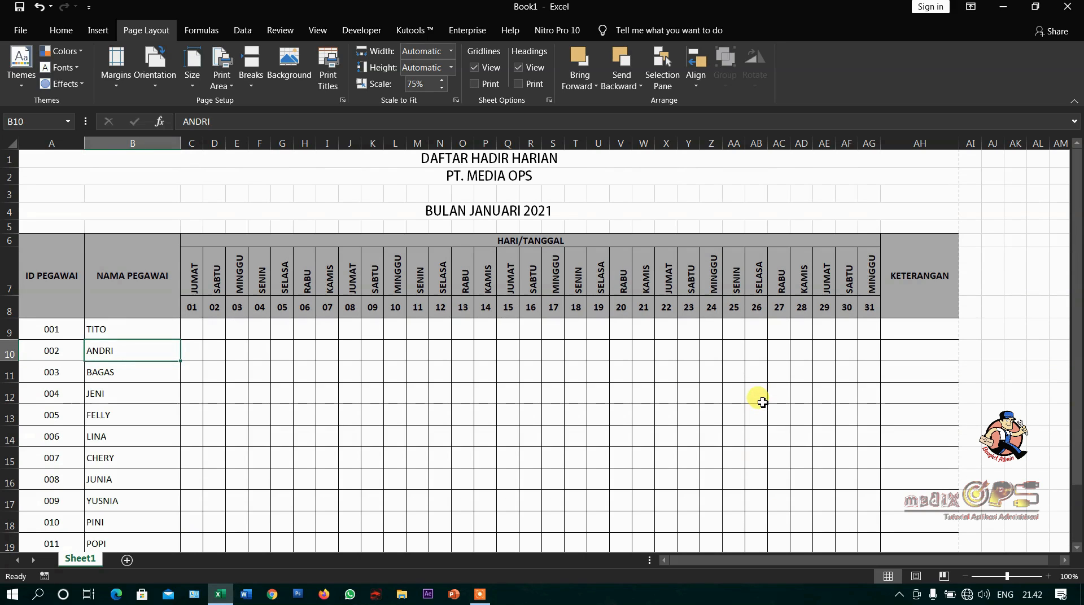
{"action": "left_click", "coordinate": [466, 326]}
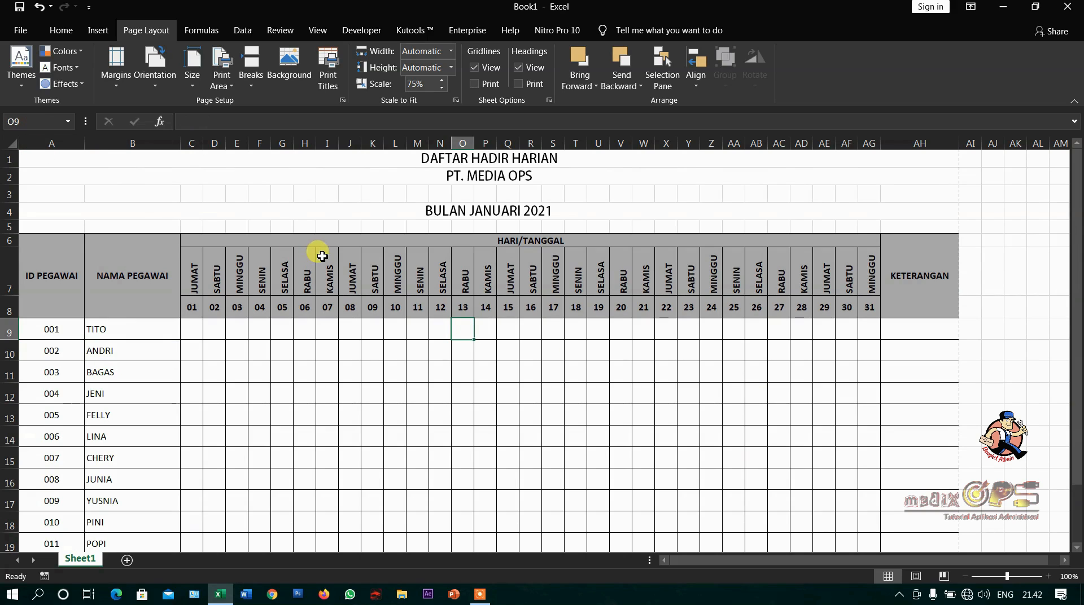
- Check the print preview of the attendance table at the reduced scale, and return to the worksheet
{"action": "left_click", "coordinate": [21, 31]}
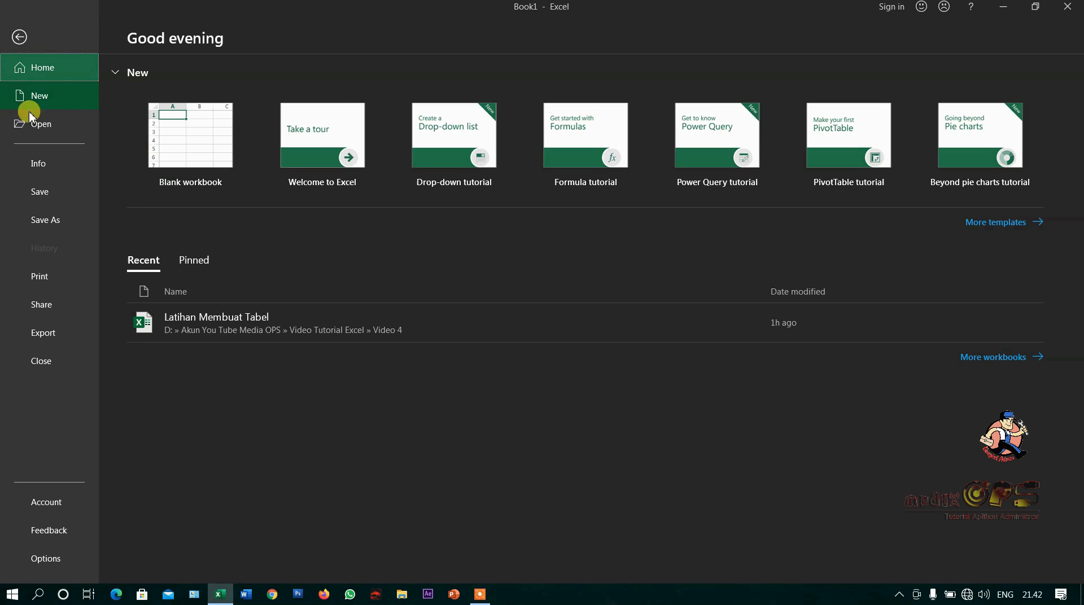
{"action": "left_click", "coordinate": [51, 288]}
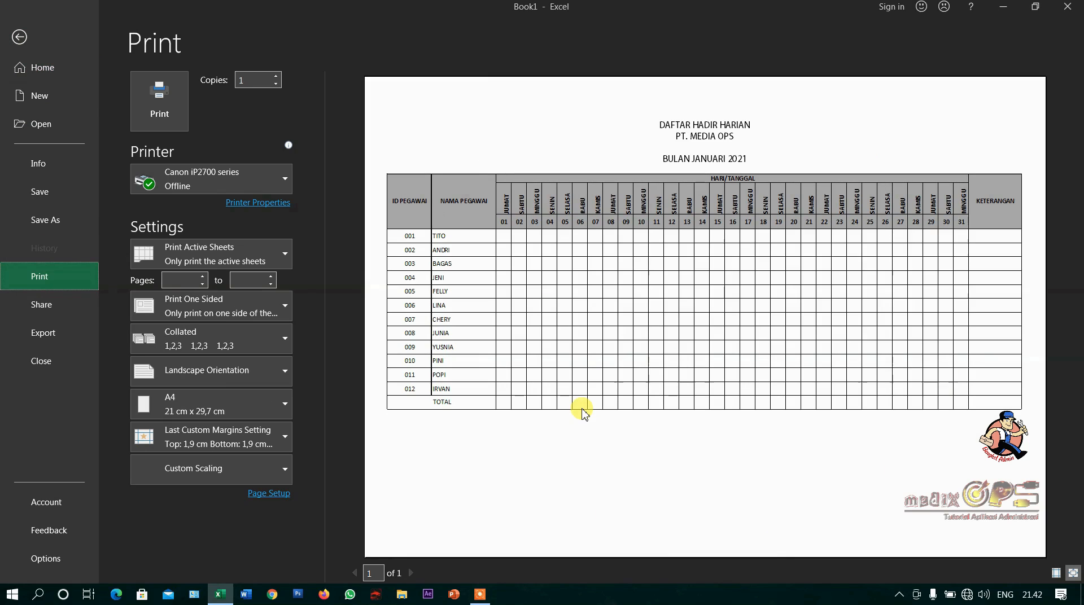
{"action": "left_click", "coordinate": [13, 42]}
{"action": "left_click", "coordinate": [710, 368]}
{"action": "scroll", "coordinate": [622, 458], "scroll_direction": "down", "scroll_amount": 1}
{"action": "scroll", "coordinate": [620, 452], "scroll_direction": "up", "scroll_amount": 1}
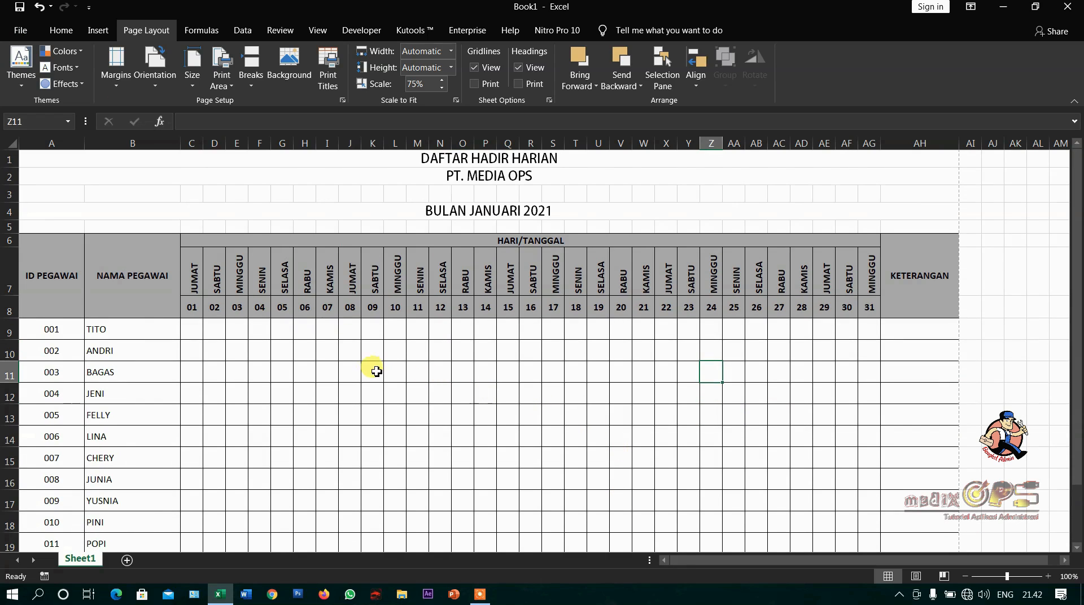
{"action": "scroll", "coordinate": [364, 367], "scroll_direction": "down", "scroll_amount": 3}
{"action": "scroll", "coordinate": [364, 367], "scroll_direction": "up", "scroll_amount": 2}
{"action": "scroll", "coordinate": [366, 368], "scroll_direction": "up", "scroll_amount": 1}
{"action": "scroll", "coordinate": [458, 373], "scroll_direction": "down", "scroll_amount": 1}
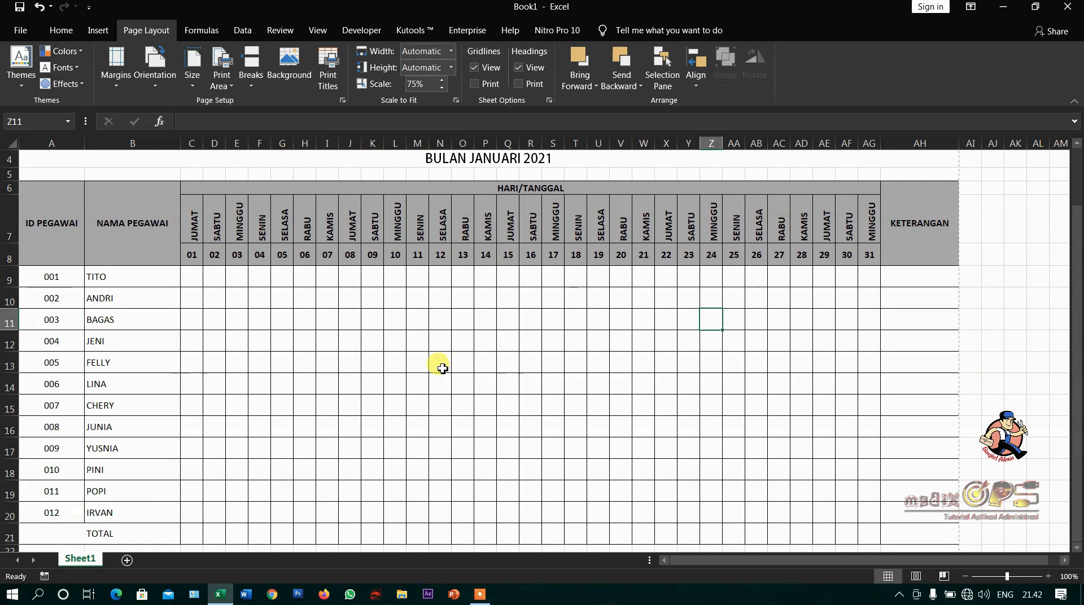
{"action": "scroll", "coordinate": [443, 368], "scroll_direction": "down", "scroll_amount": 2}
{"action": "scroll", "coordinate": [394, 357], "scroll_direction": "up", "scroll_amount": 2}
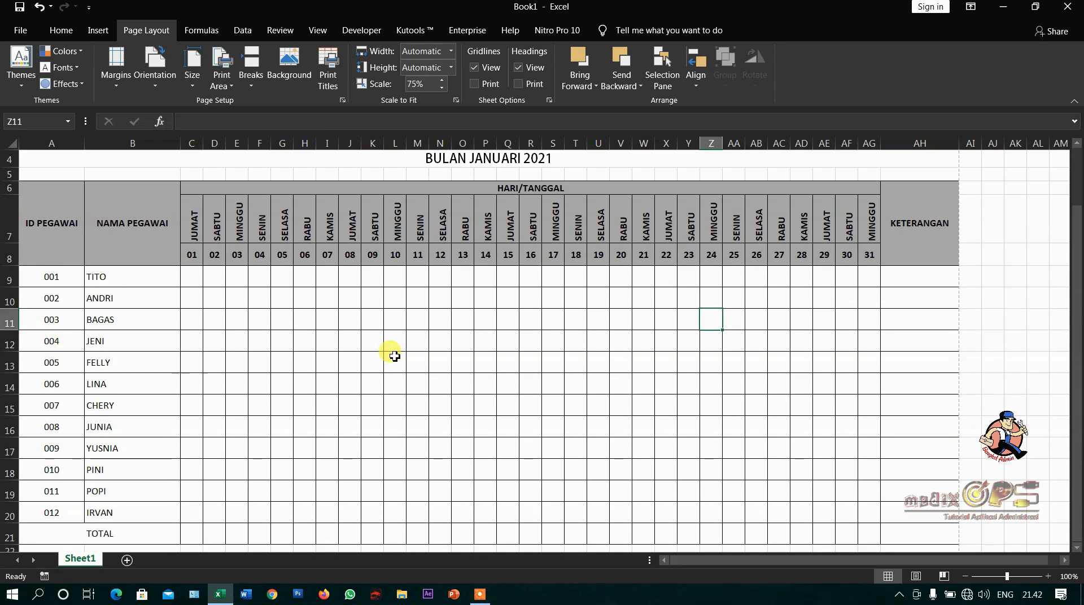
{"action": "scroll", "coordinate": [393, 354], "scroll_direction": "up", "scroll_amount": 1}
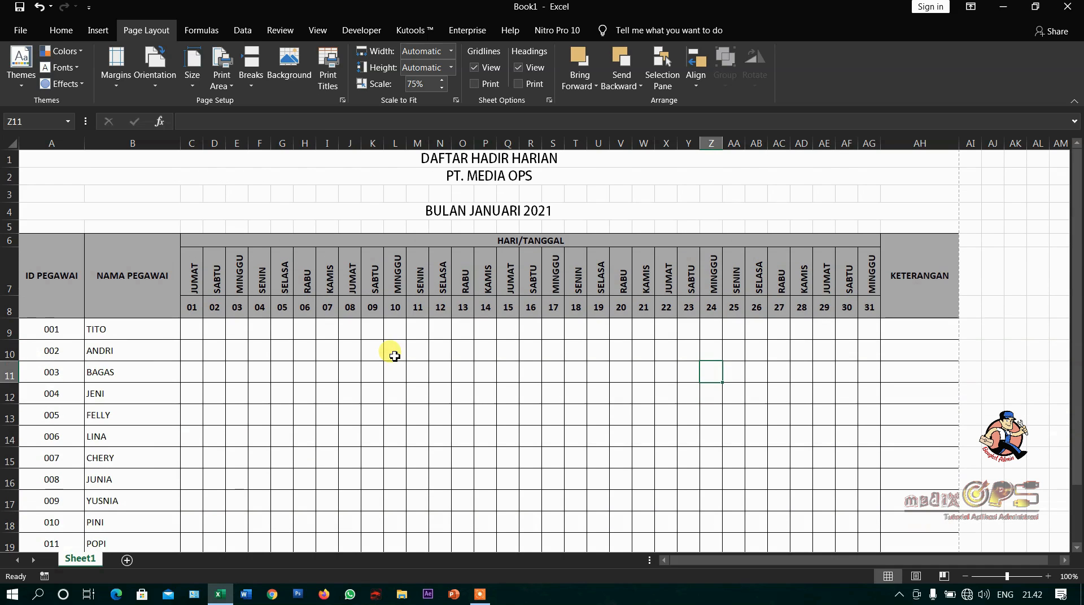
{"action": "left_click", "coordinate": [223, 226]}
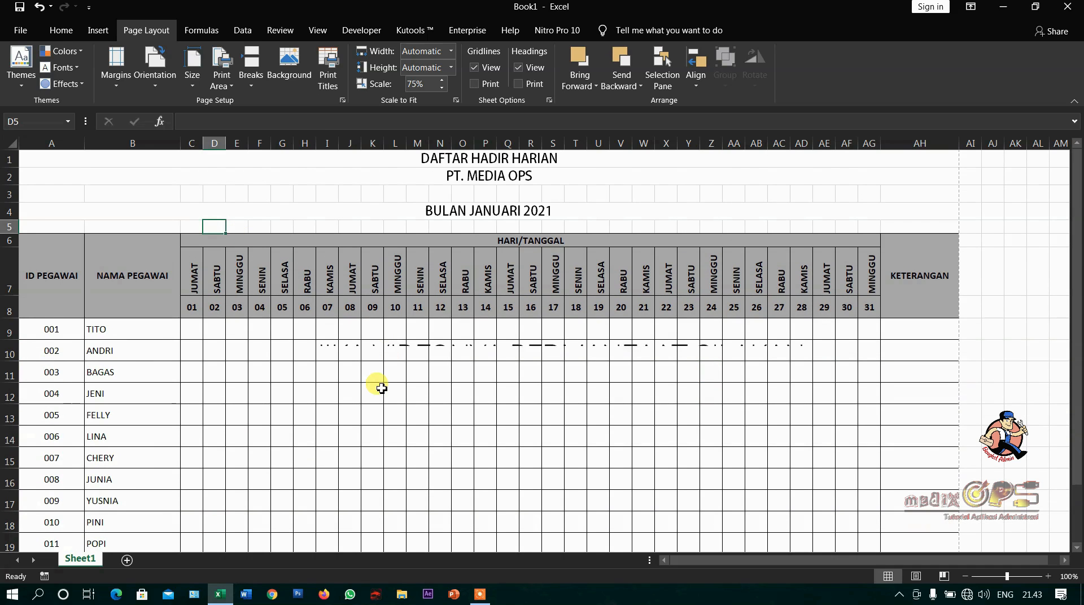